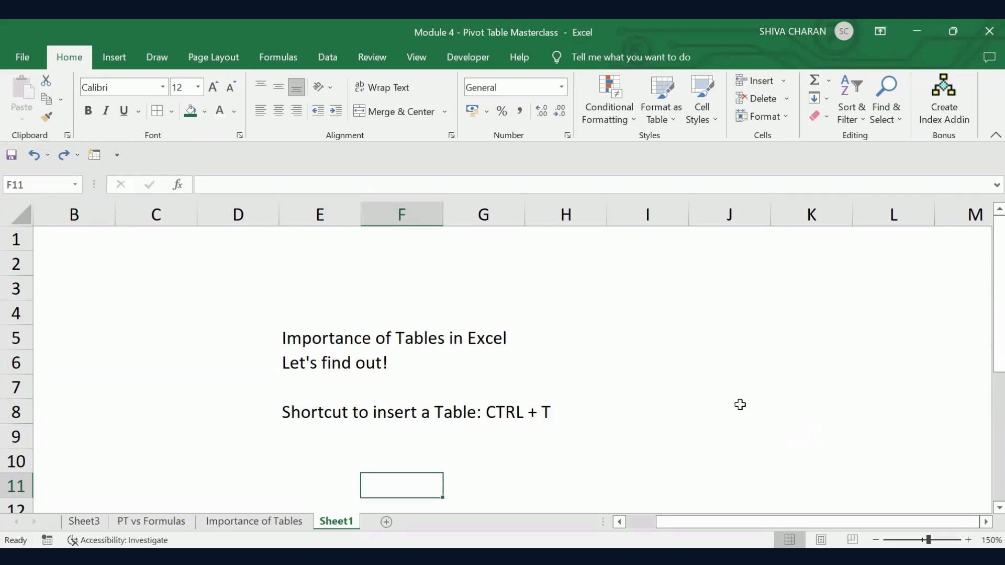
Switch to the Importance of Tables worksheet.
left_click_drag(986, 312, 985, 342)
left_click(632, 456)
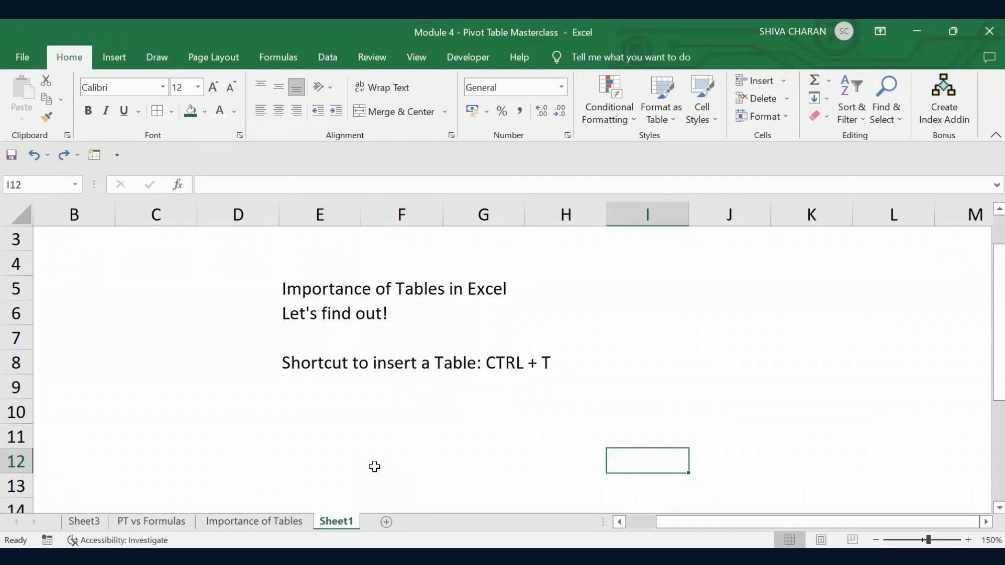
left_click(304, 420)
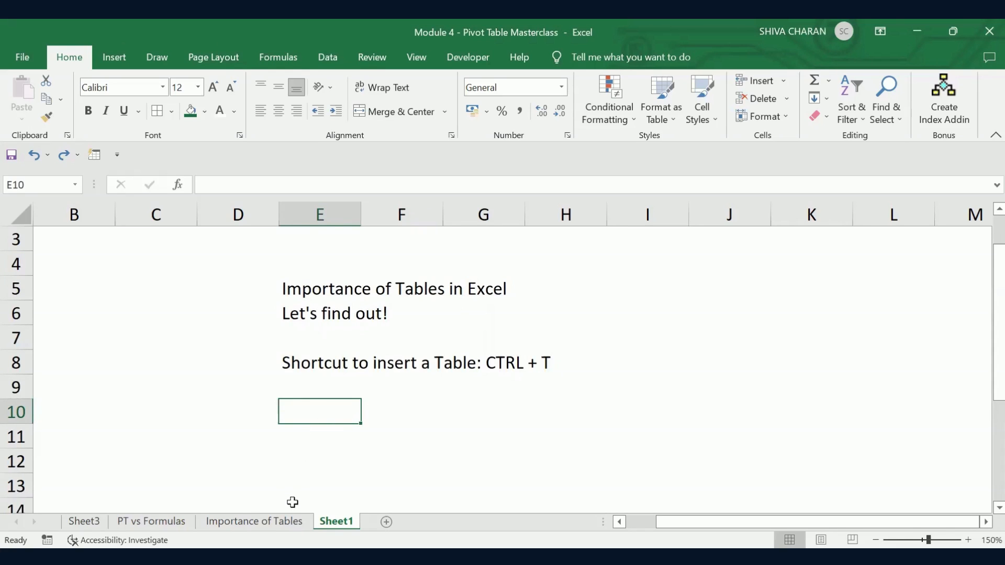
left_click(281, 522)
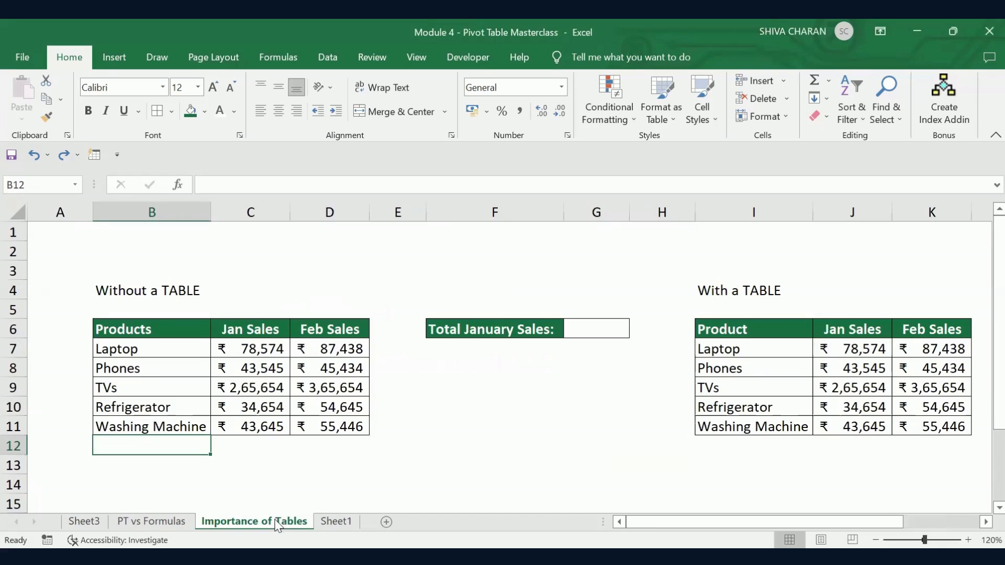
left_click(390, 467)
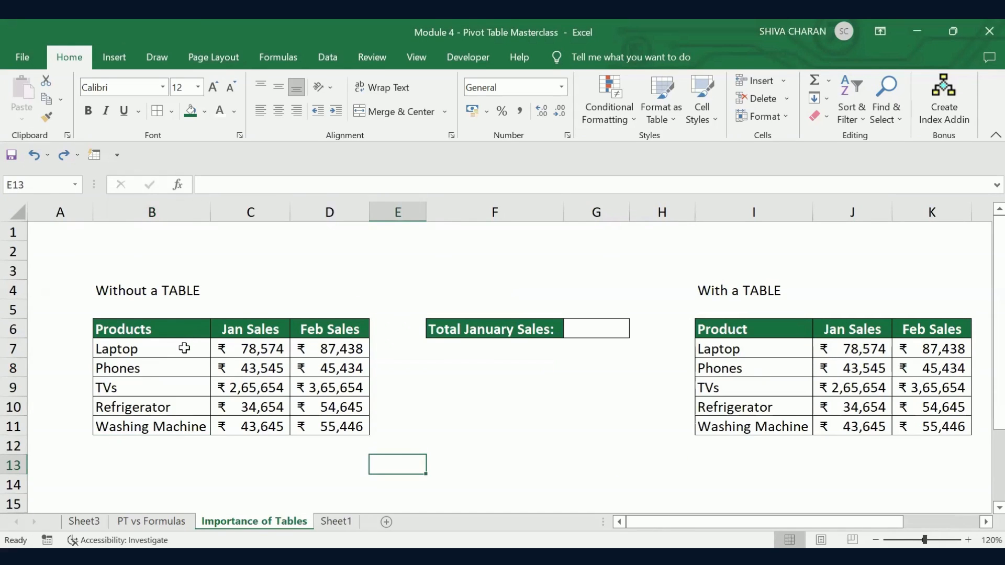
Examine the product sales data in B6:D11 under the Without a TABLE heading, including its header row.
left_click_drag(185, 348, 291, 423)
left_click(255, 453)
left_click(234, 460)
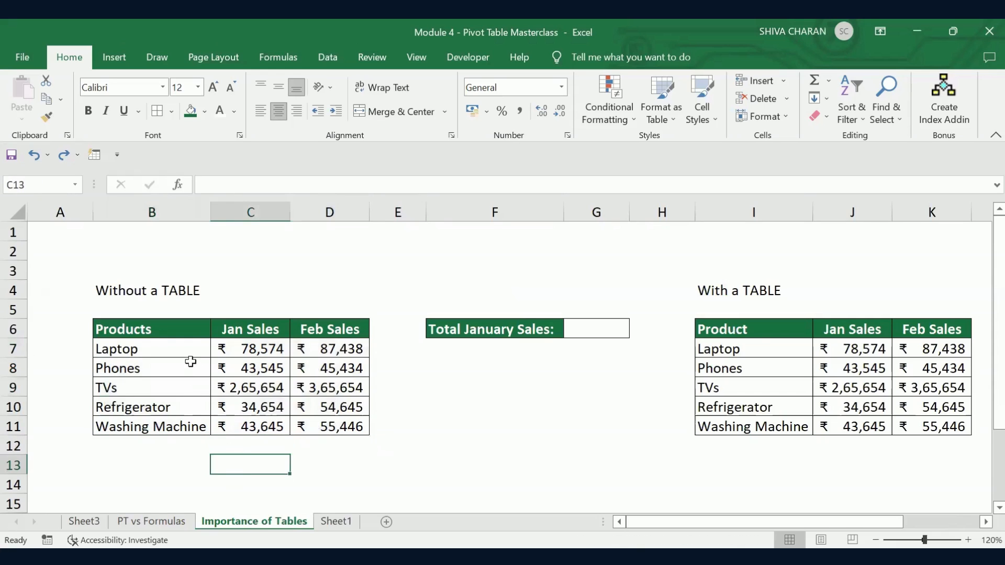
left_click_drag(184, 347, 305, 424)
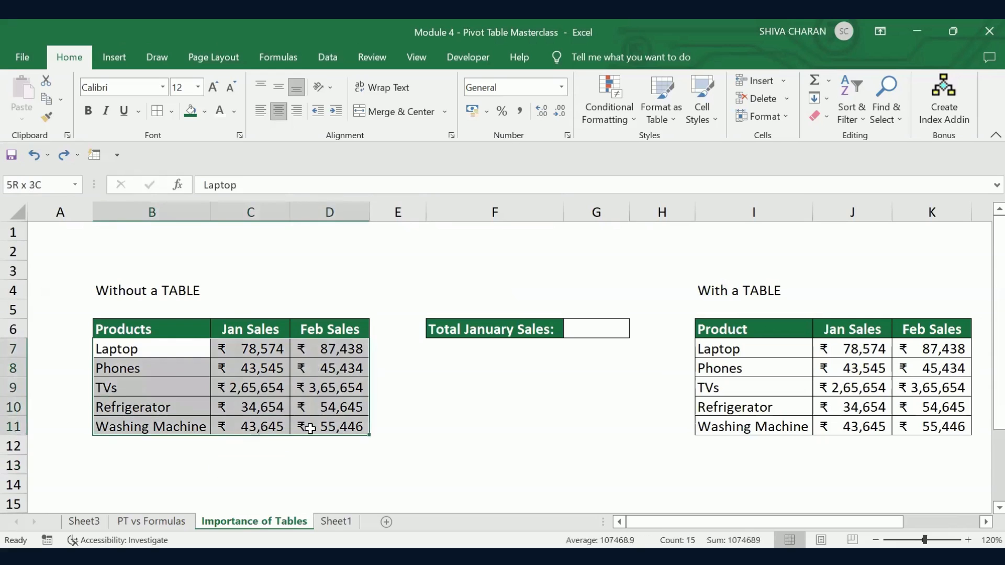
left_click(306, 465)
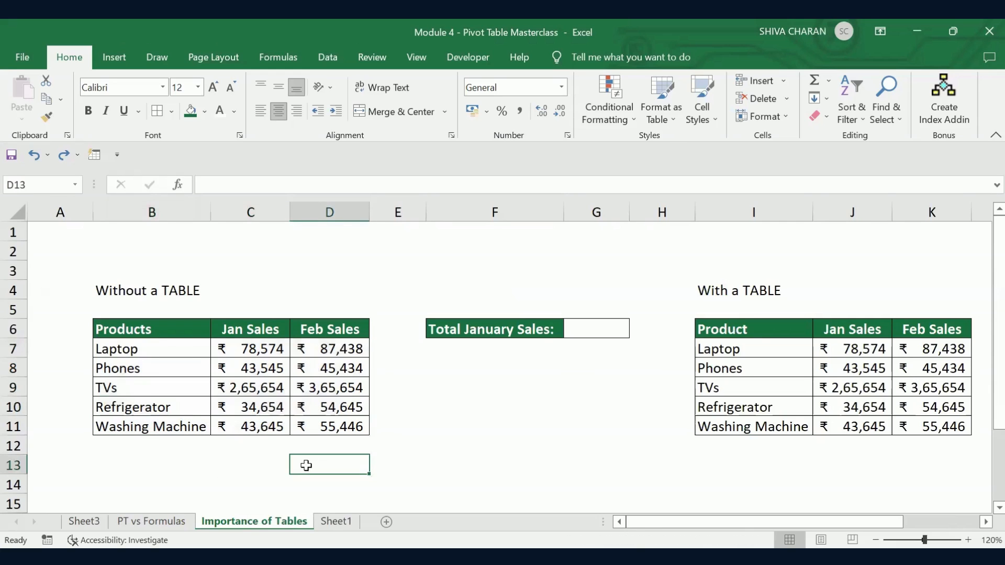
left_click_drag(178, 329, 293, 424)
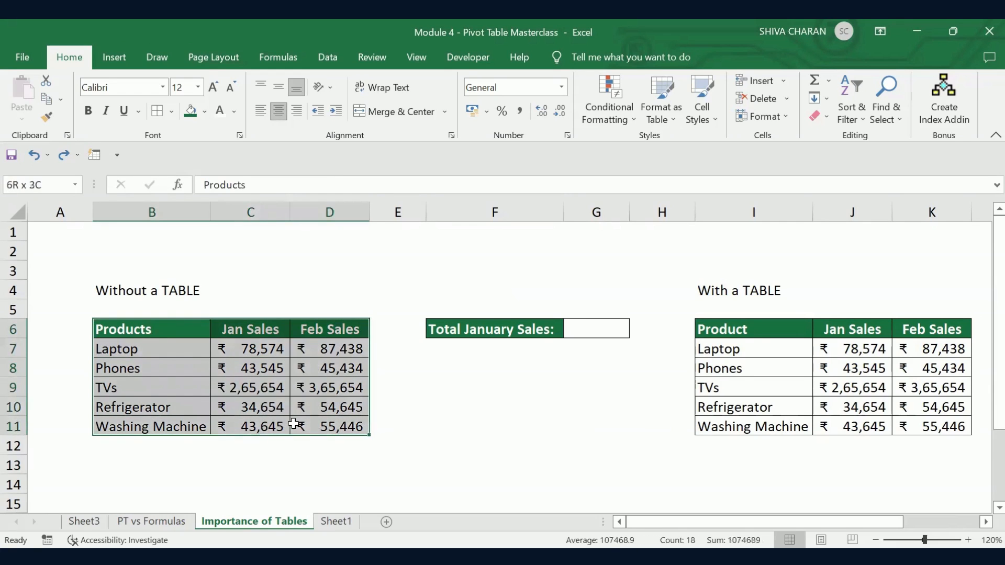
left_click(238, 457)
left_click_drag(180, 328, 317, 429)
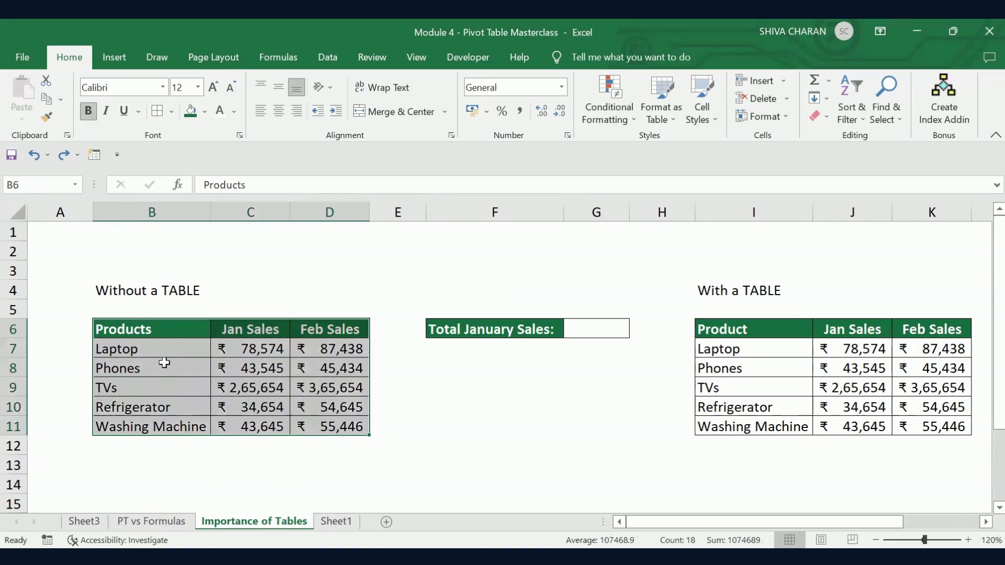
left_click(175, 350)
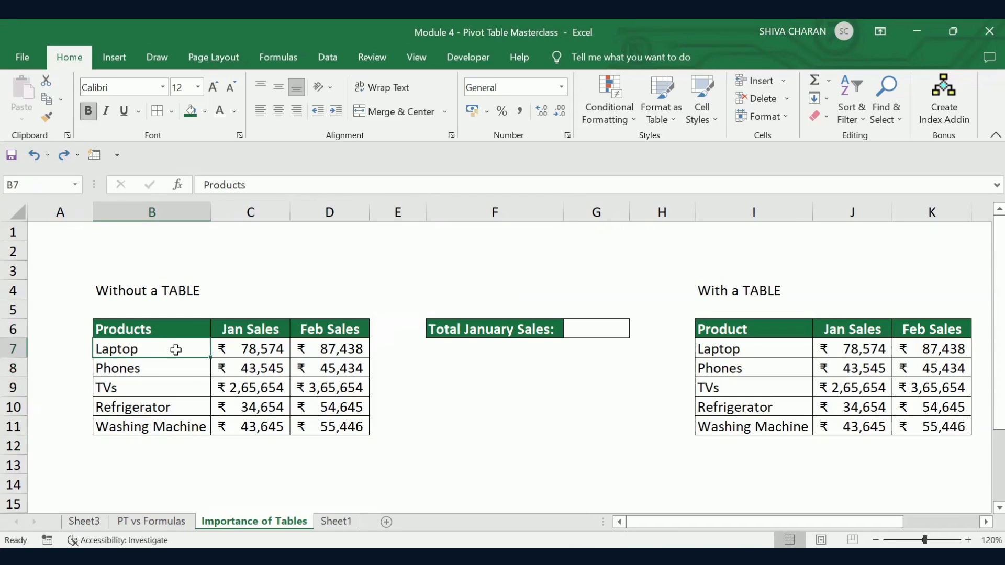
left_click(185, 386)
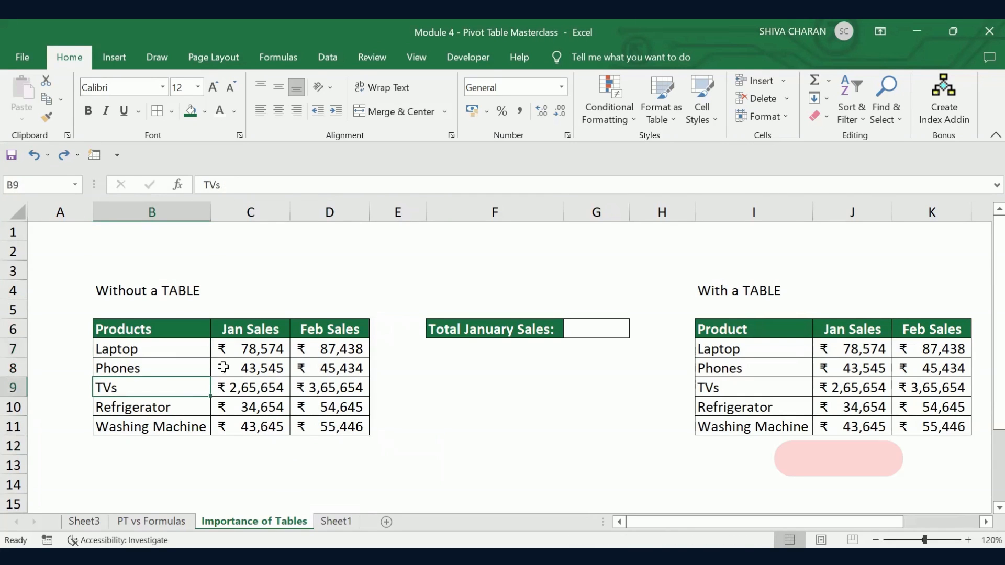
left_click(199, 466)
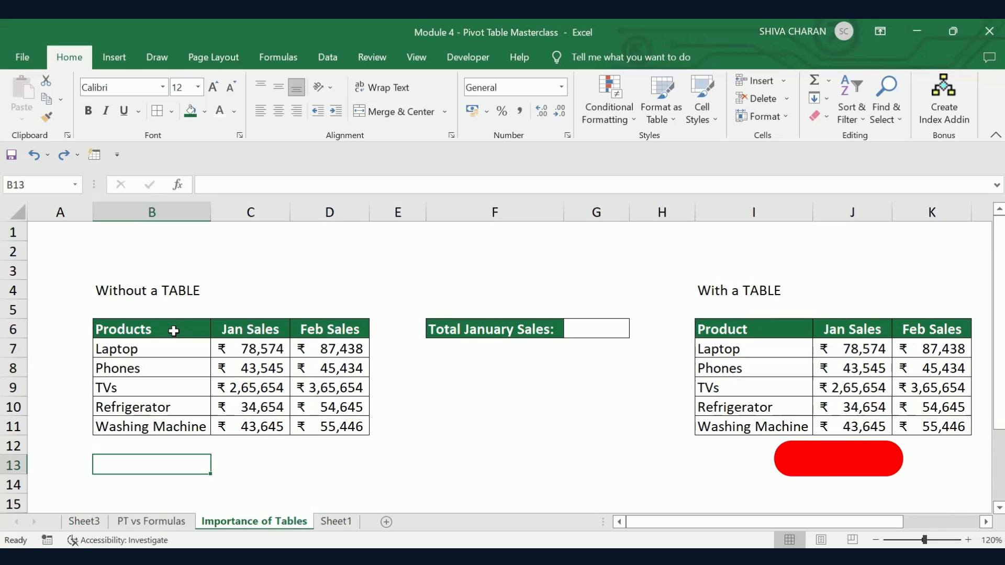
left_click_drag(168, 328, 315, 430)
left_click(266, 460)
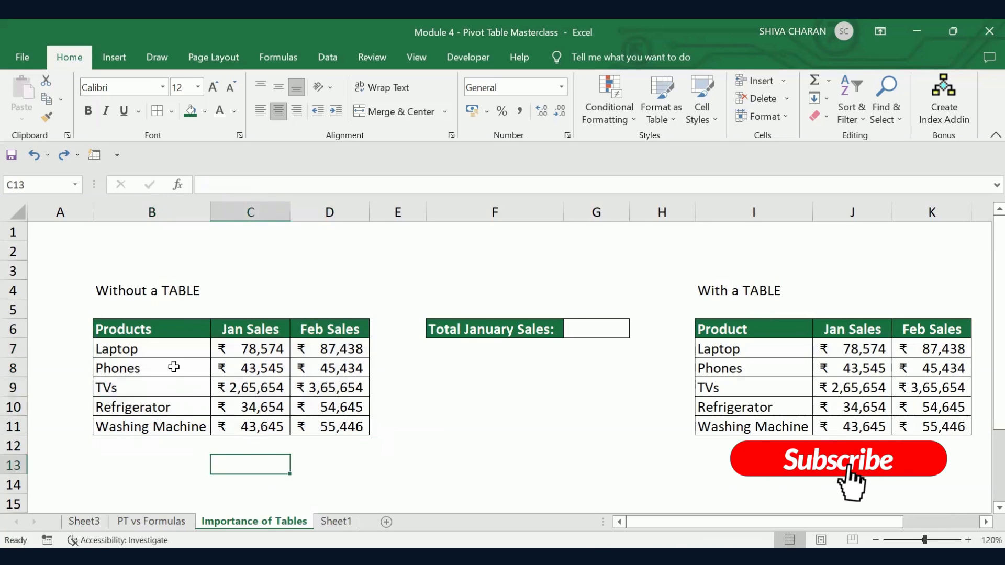
left_click(99, 293)
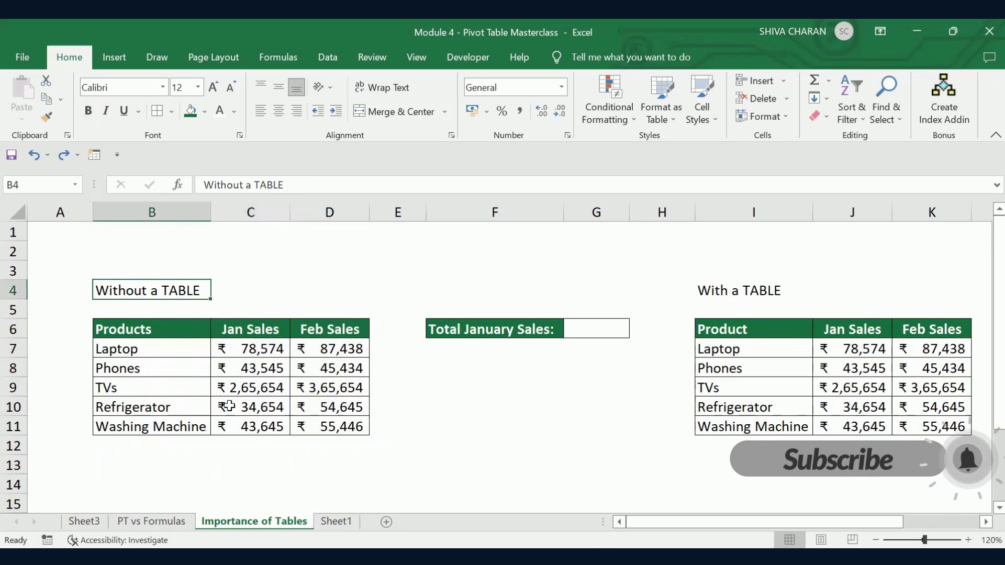
left_click_drag(198, 348, 335, 428)
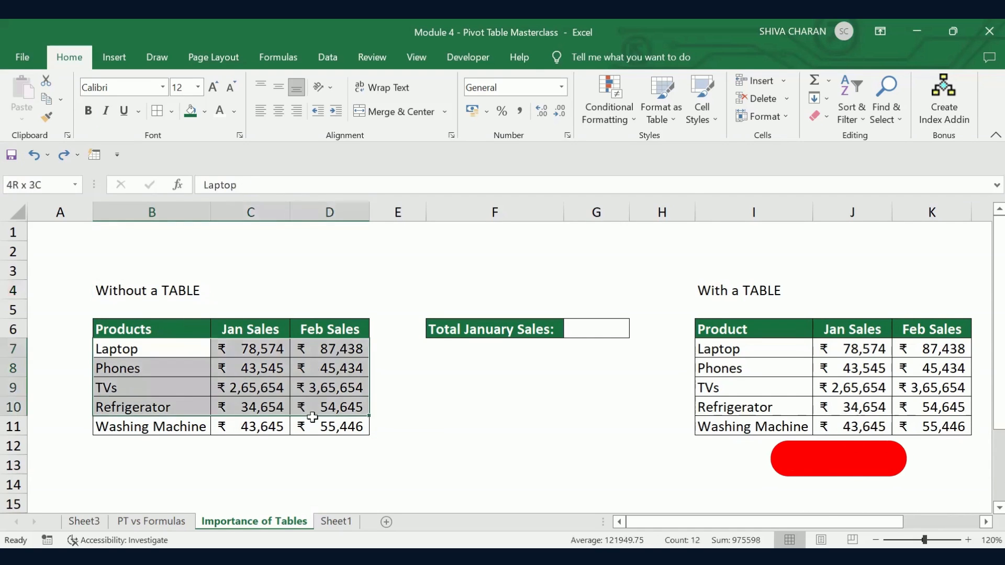
left_click(361, 463)
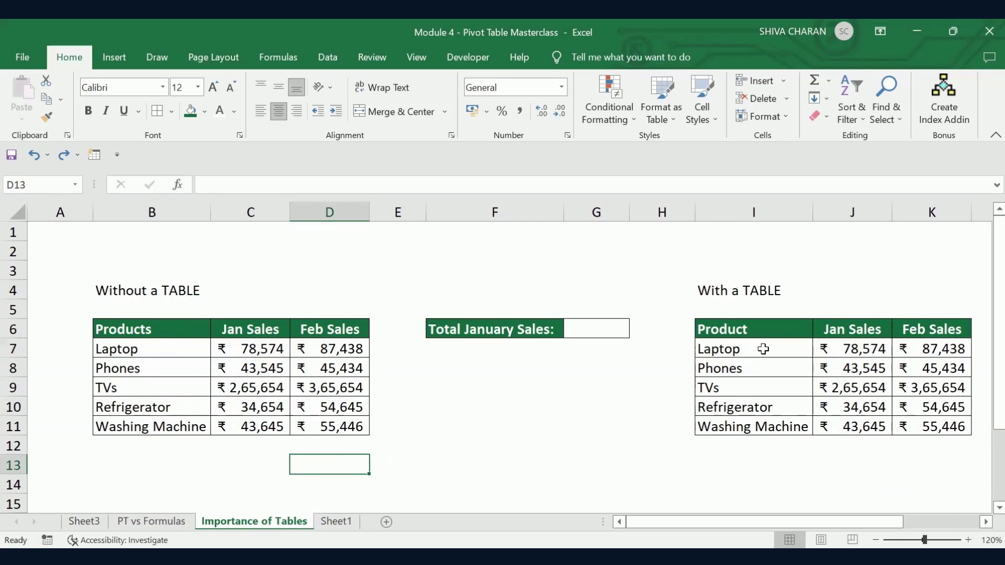
Compare the product rows under With a TABLE with those in the Without a TABLE range.
left_click_drag(762, 349, 931, 425)
left_click(847, 423)
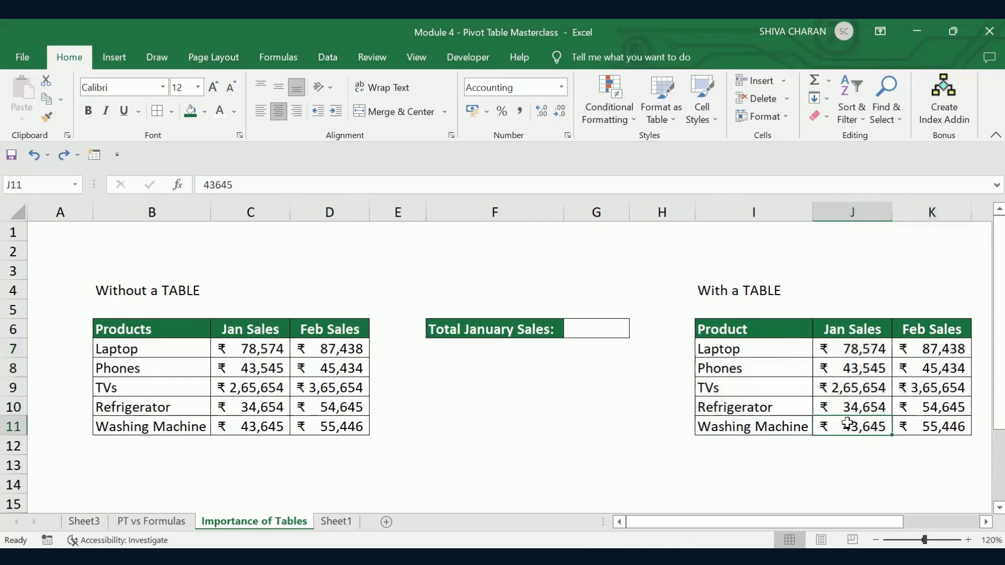
left_click(714, 442)
left_click(398, 445)
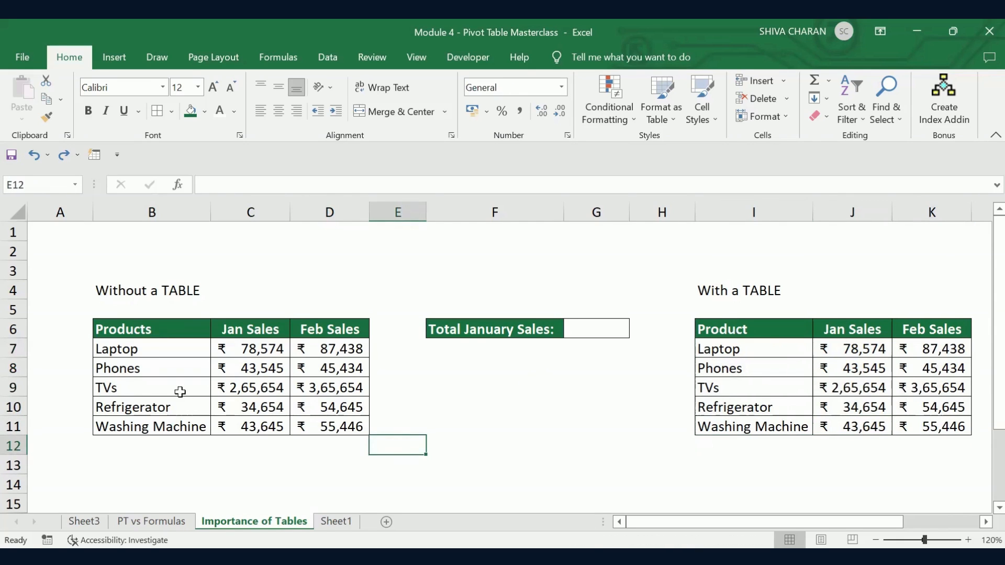
left_click_drag(175, 386, 251, 426)
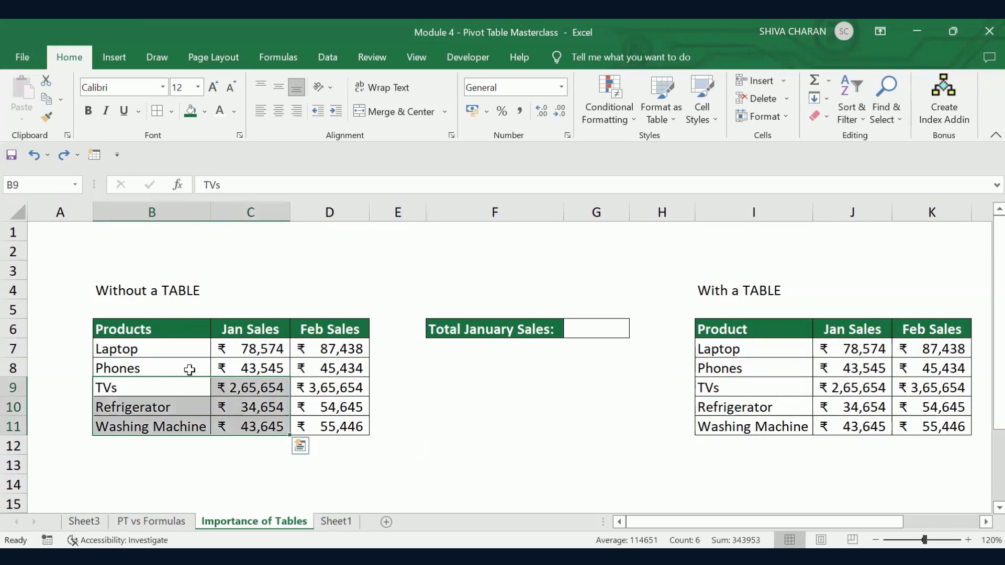
left_click_drag(193, 368, 299, 408)
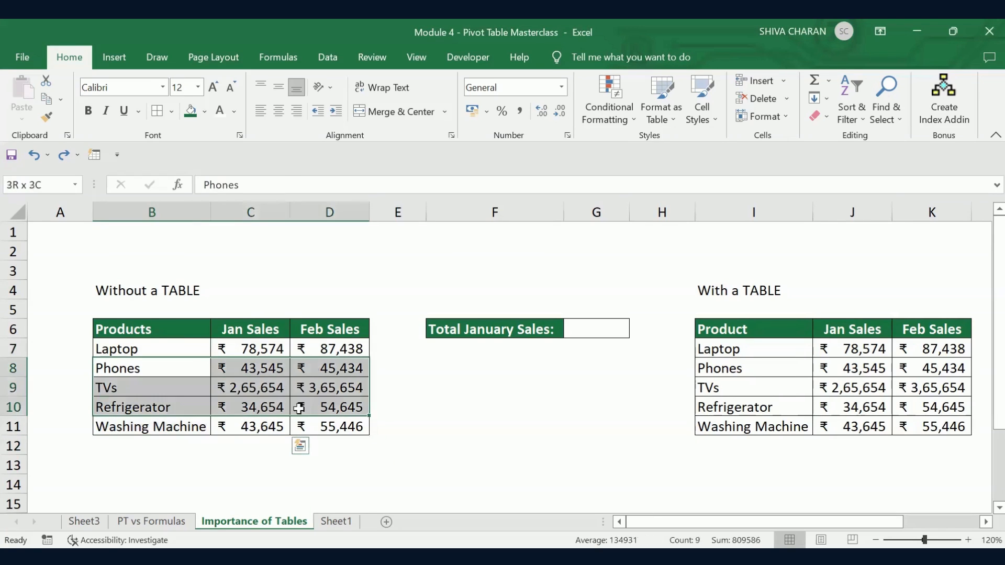
left_click(754, 404)
left_click(353, 486)
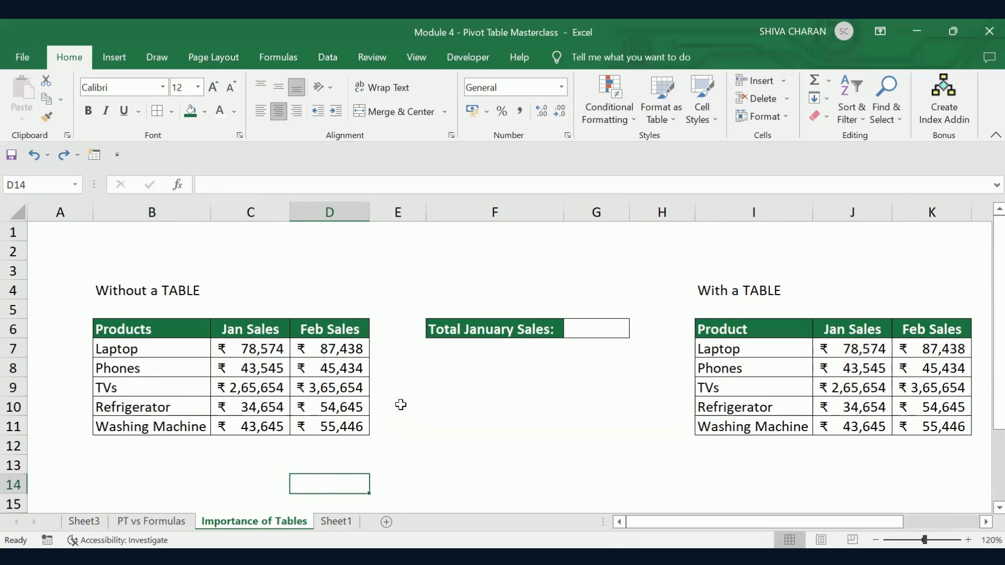
Review the Products, Jan Sales and Feb Sales columns of the Without a TABLE range, focusing on the January figures.
left_click_drag(171, 338, 190, 424)
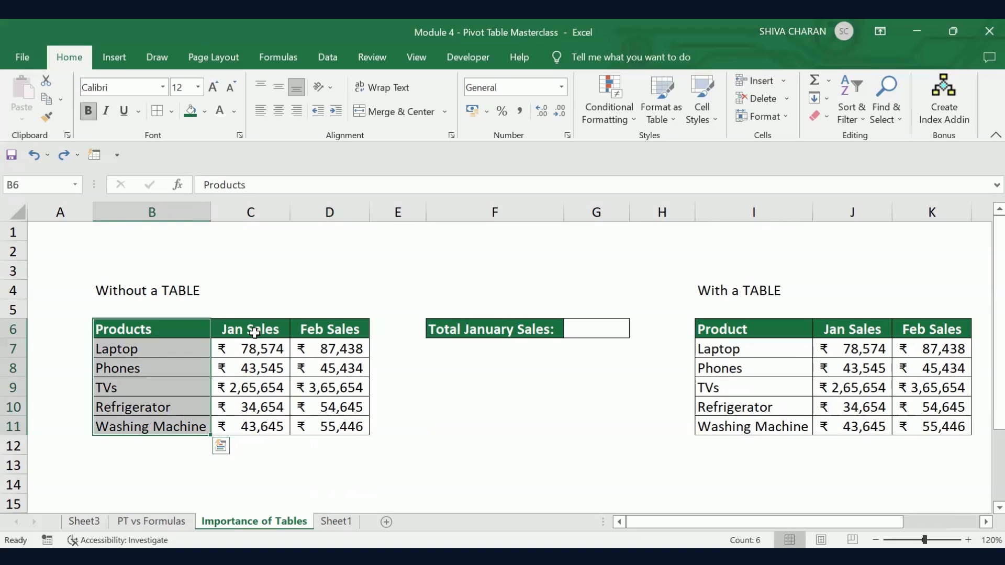
left_click_drag(255, 332, 251, 426)
left_click_drag(318, 330, 335, 408)
left_click(343, 462)
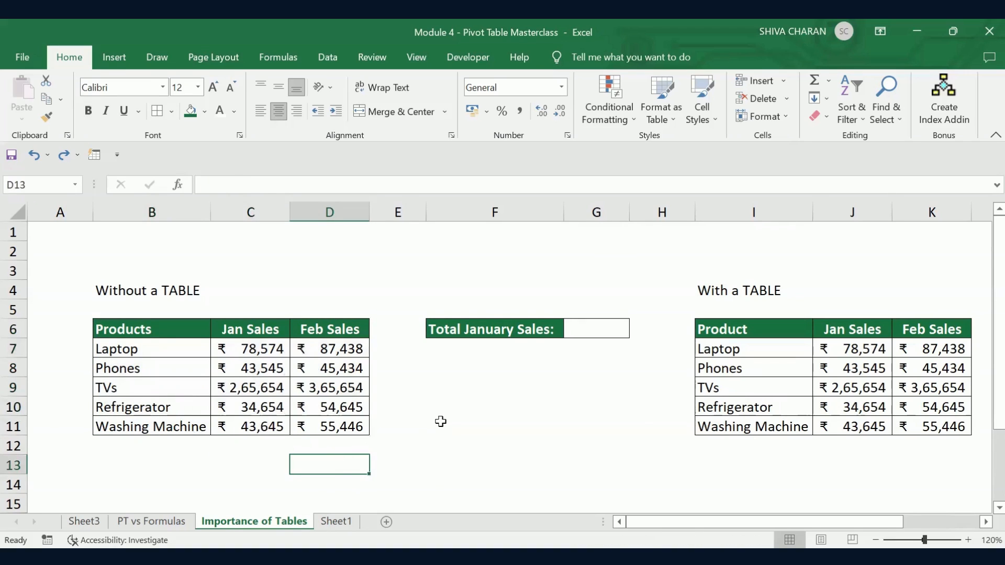
left_click_drag(254, 348, 259, 426)
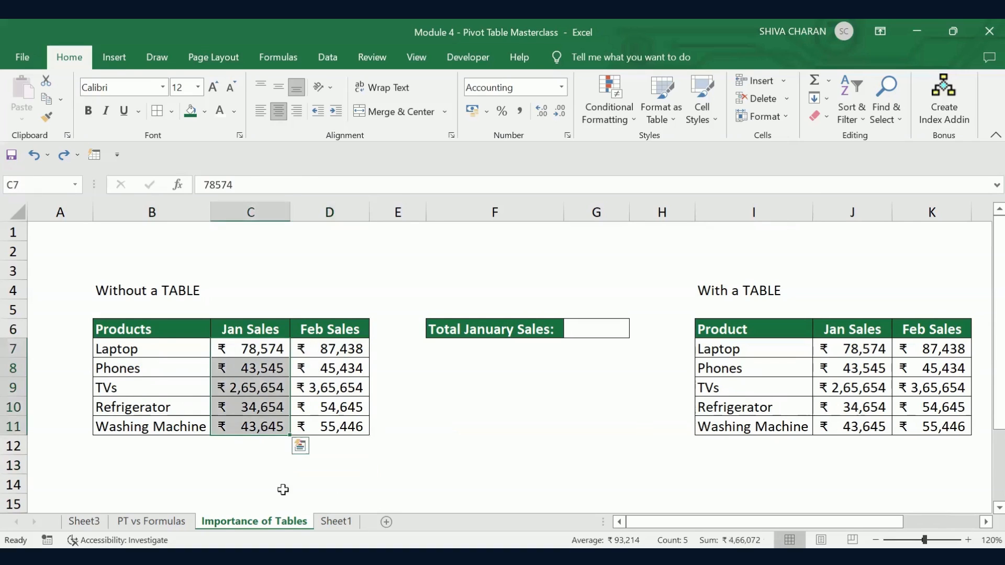
left_click(261, 461)
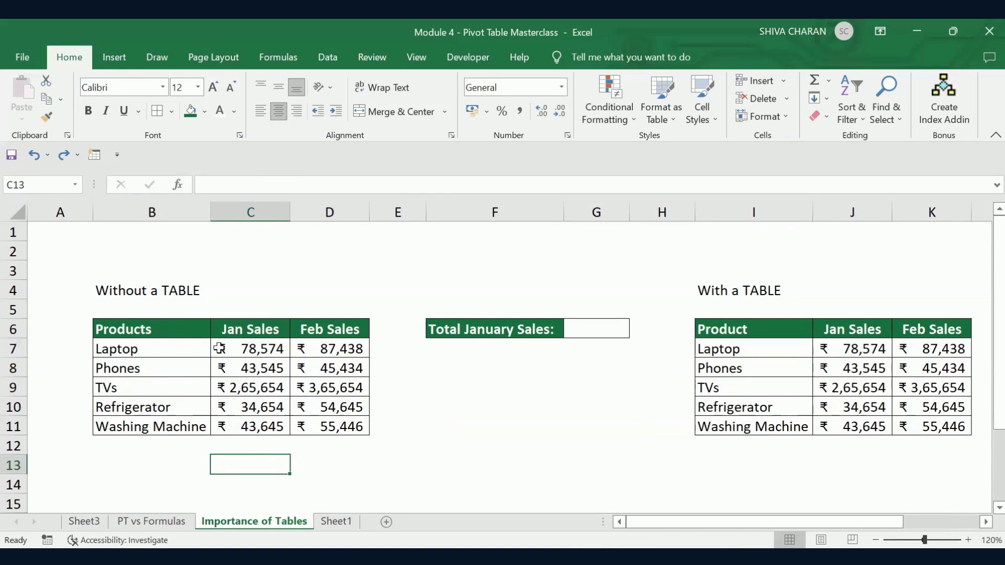
left_click(272, 442)
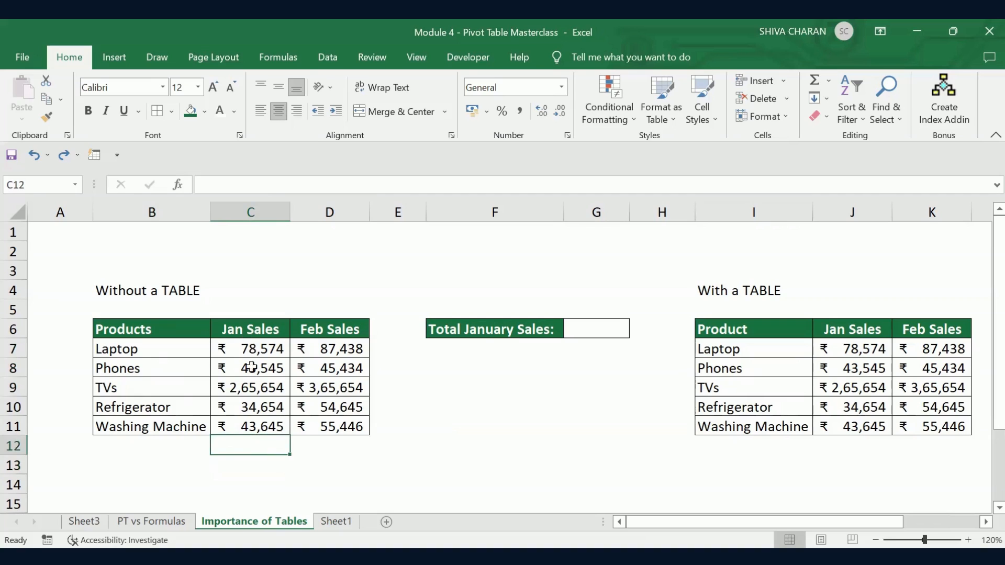
Calculate Total January Sales in G6 with a SUM formula over C7:C11, and check the formula.
left_click(580, 332)
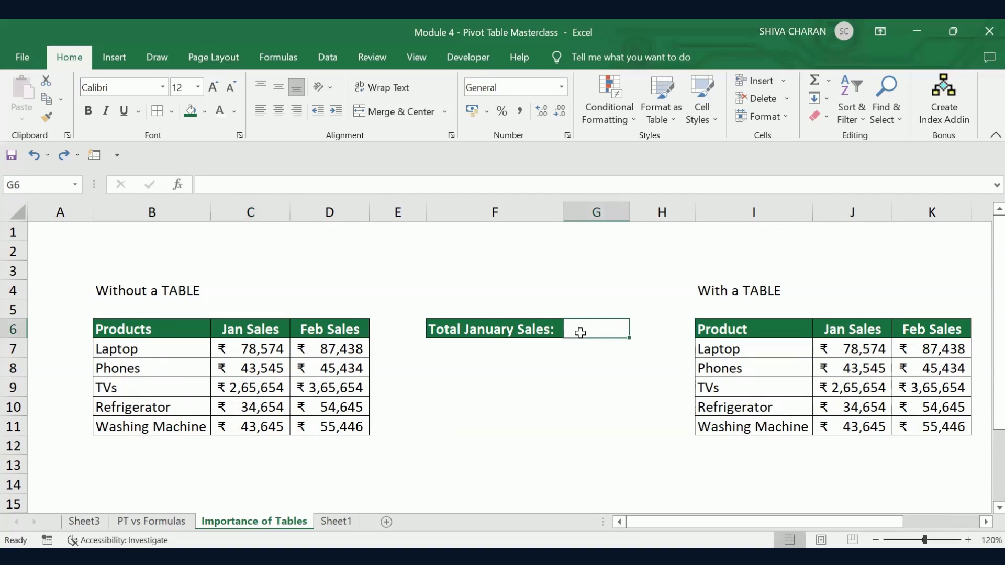
type("=")
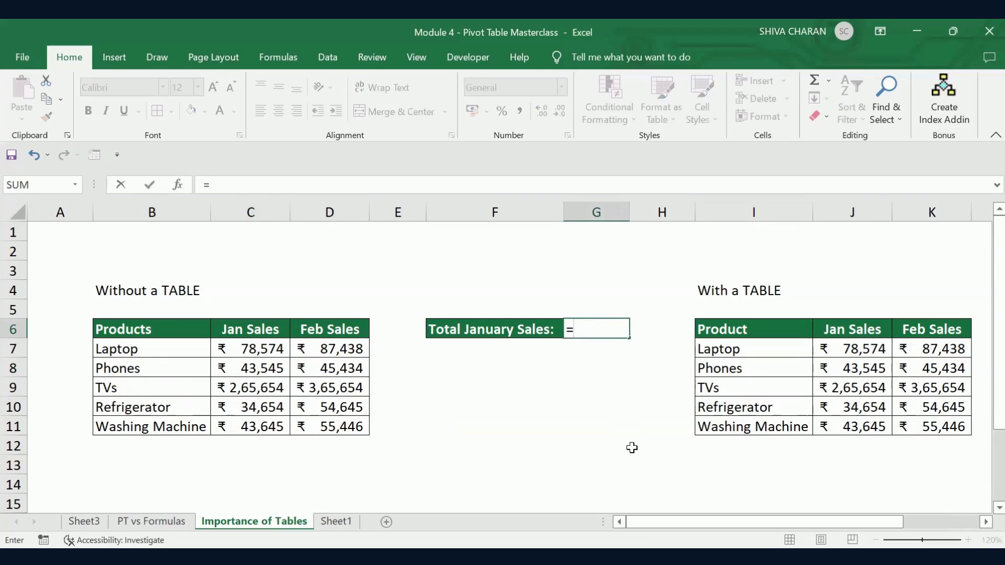
type("sum(")
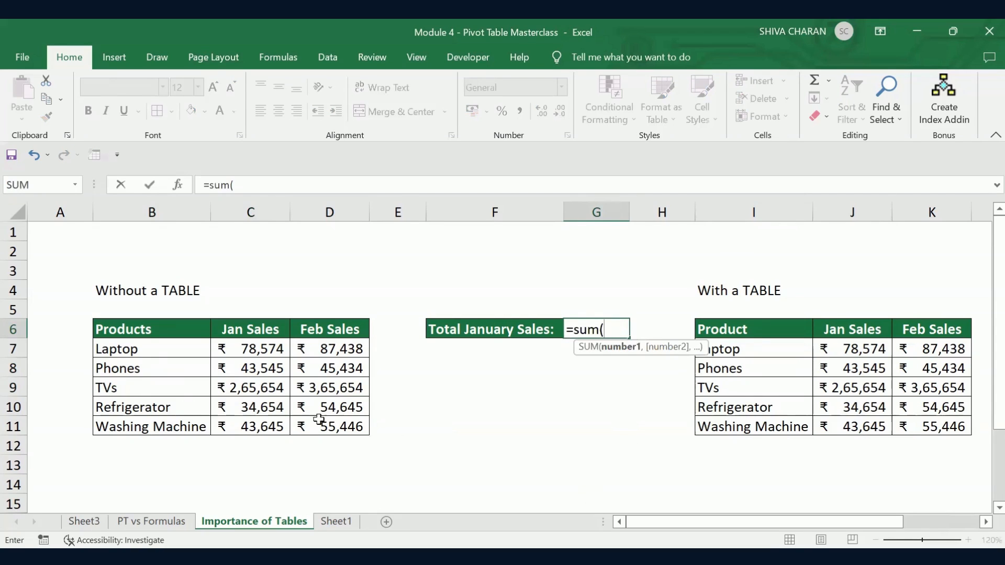
left_click(261, 349)
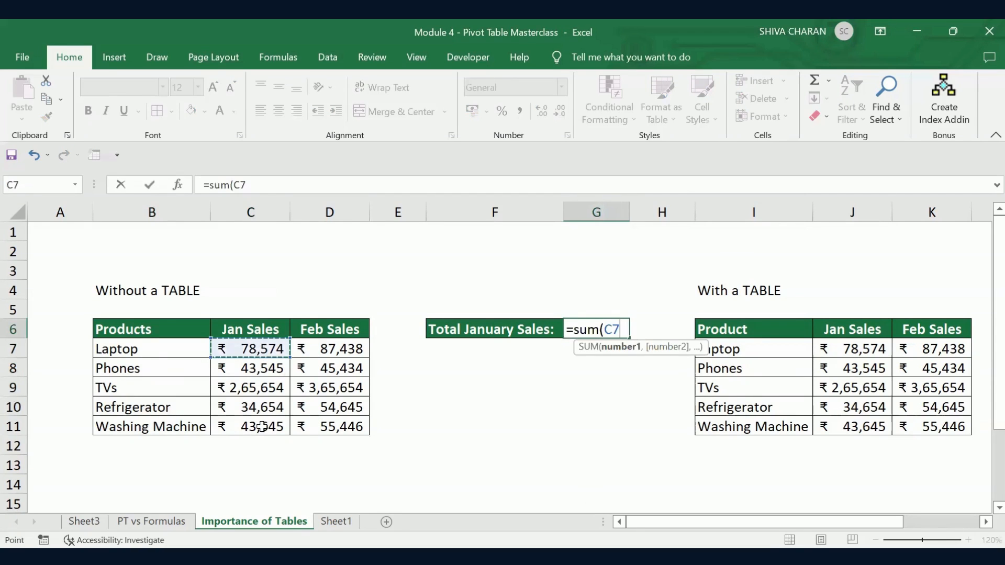
key("ctrl+shift+Down")
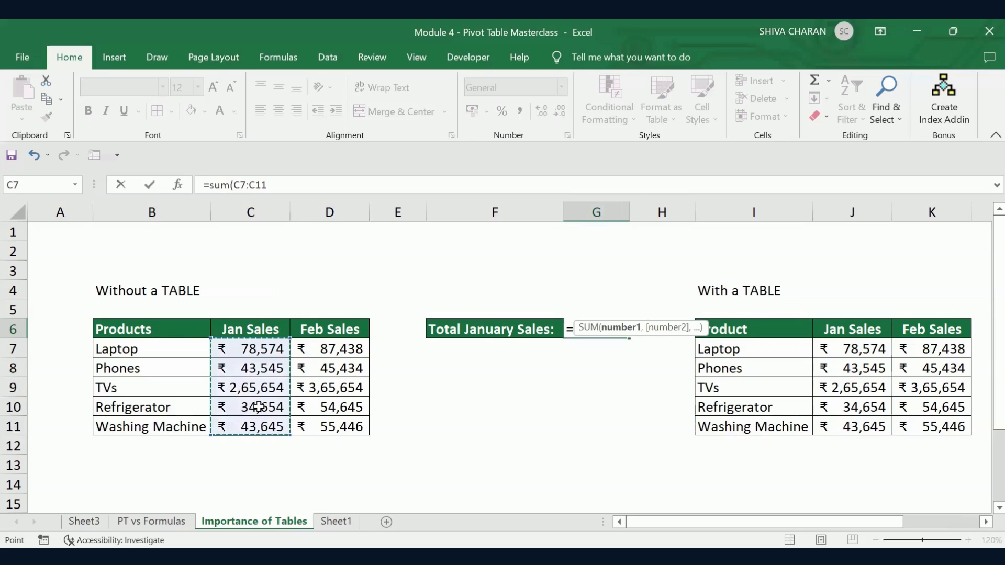
type(")")
key("Return")
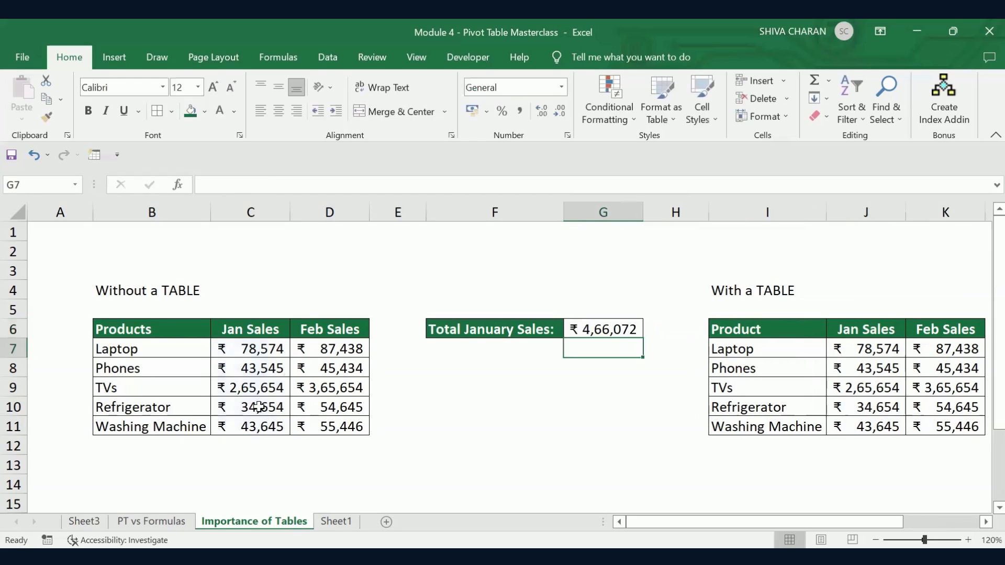
left_click(611, 316)
left_click(590, 329)
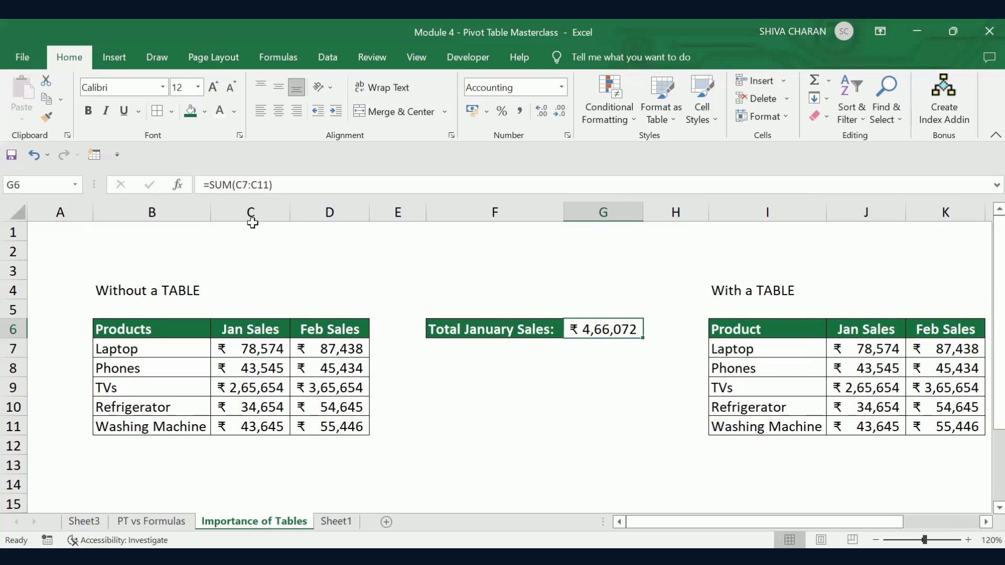
Add a new product AC in row 12 of the Without a TABLE range, with January sales of 786547.
left_click(191, 445)
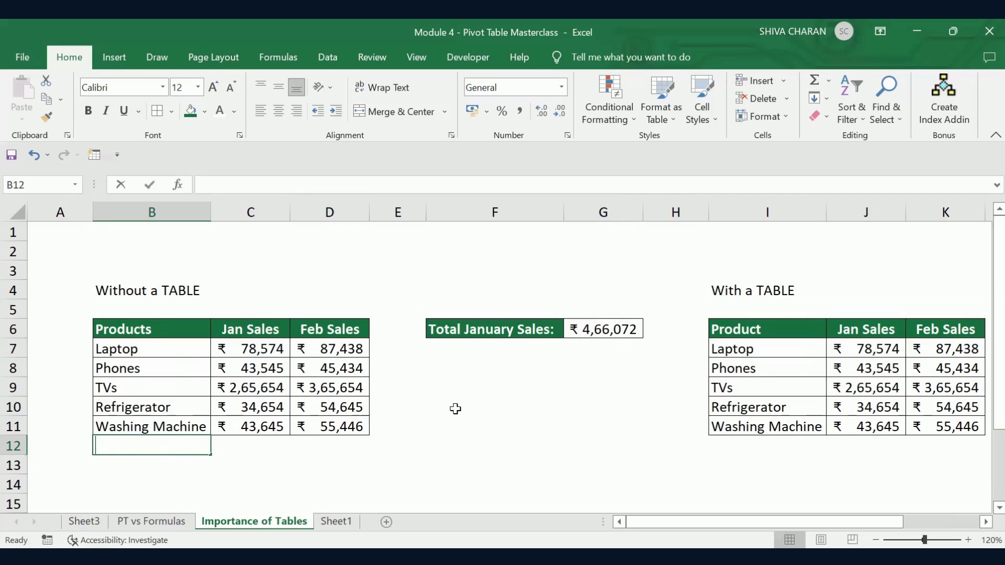
type("AC")
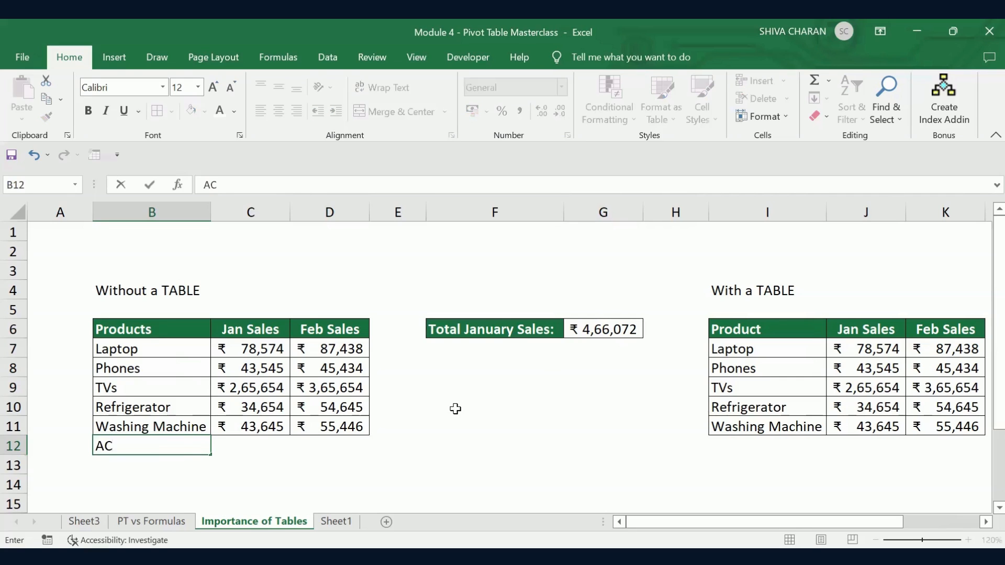
left_click(270, 444)
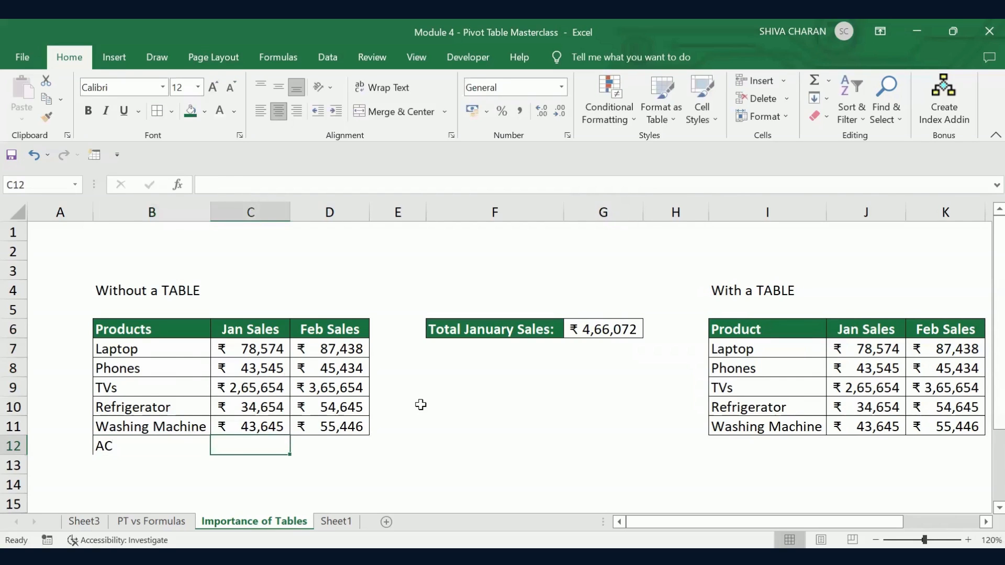
type("786547")
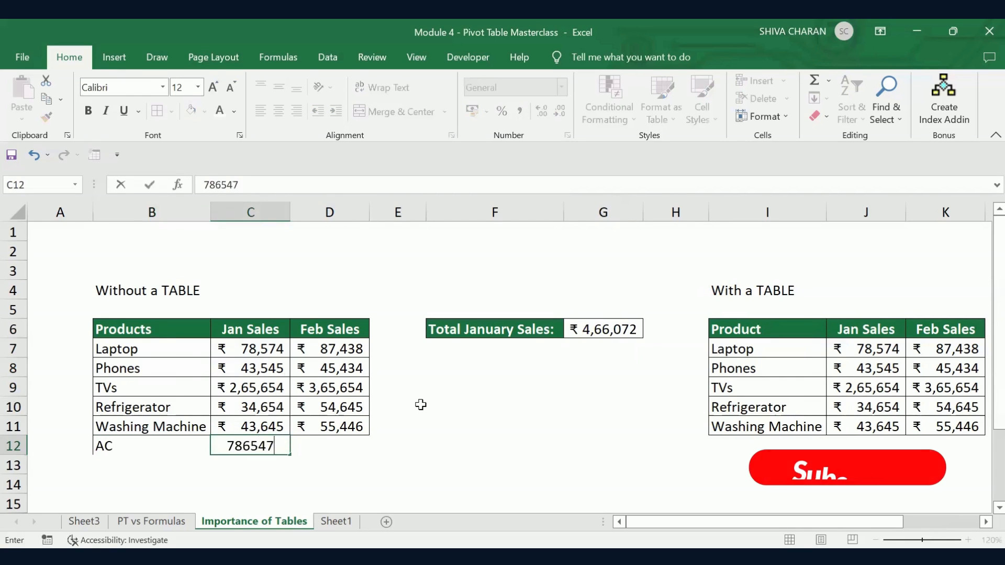
key("Return")
Format the AC January sales value in C12 as Currency with no decimal places.
left_click(268, 445)
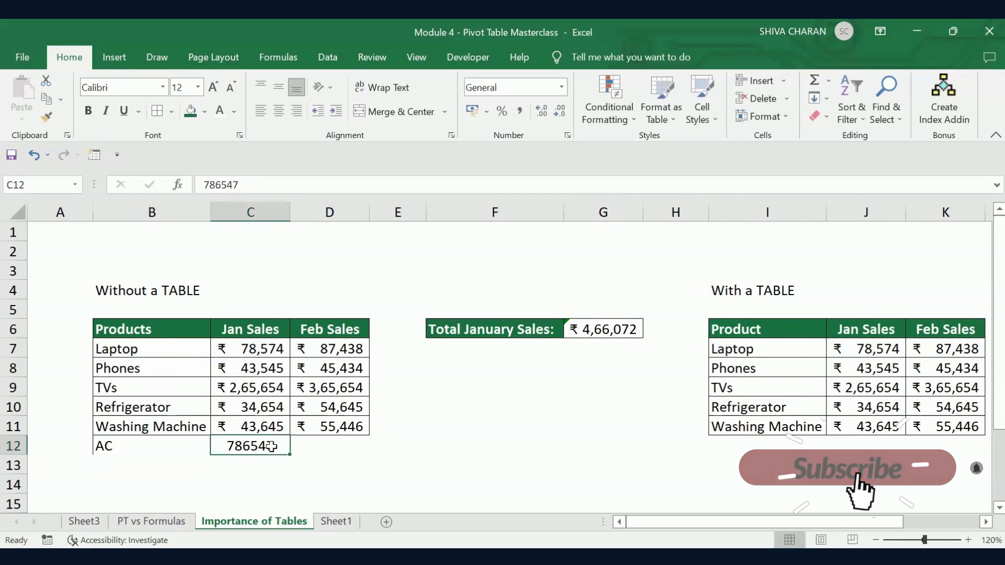
left_click(561, 87)
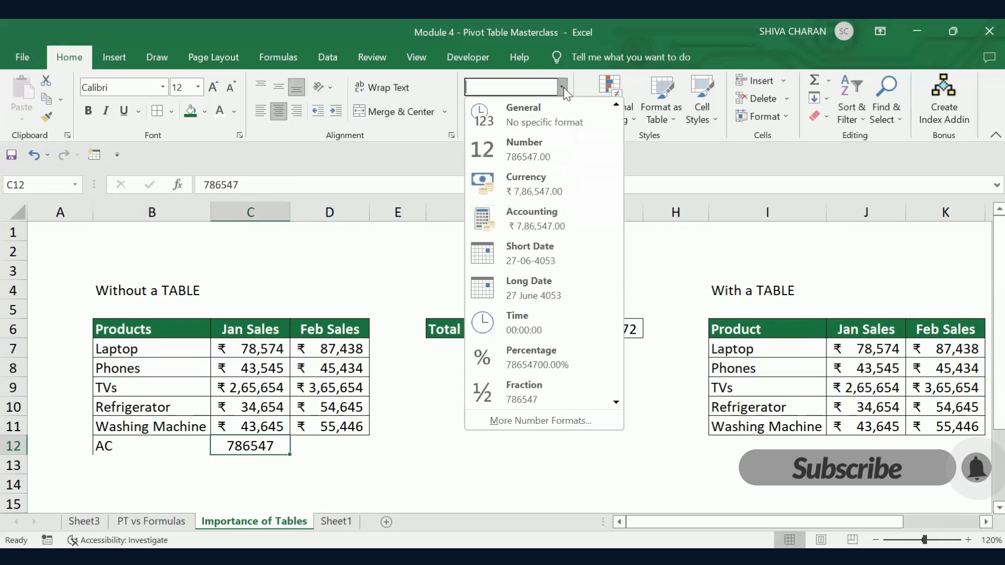
left_click(595, 190)
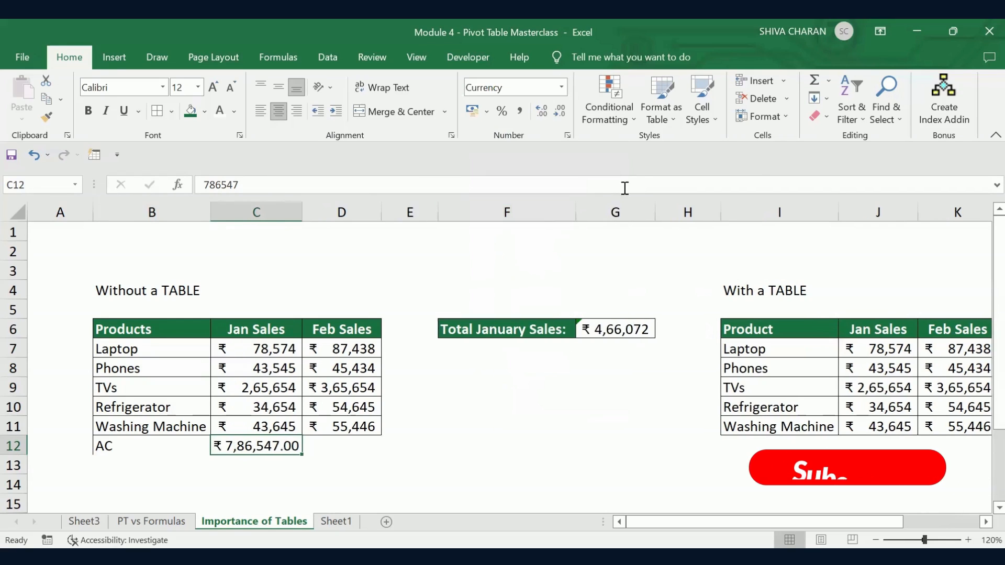
left_click(560, 112)
left_click(562, 116)
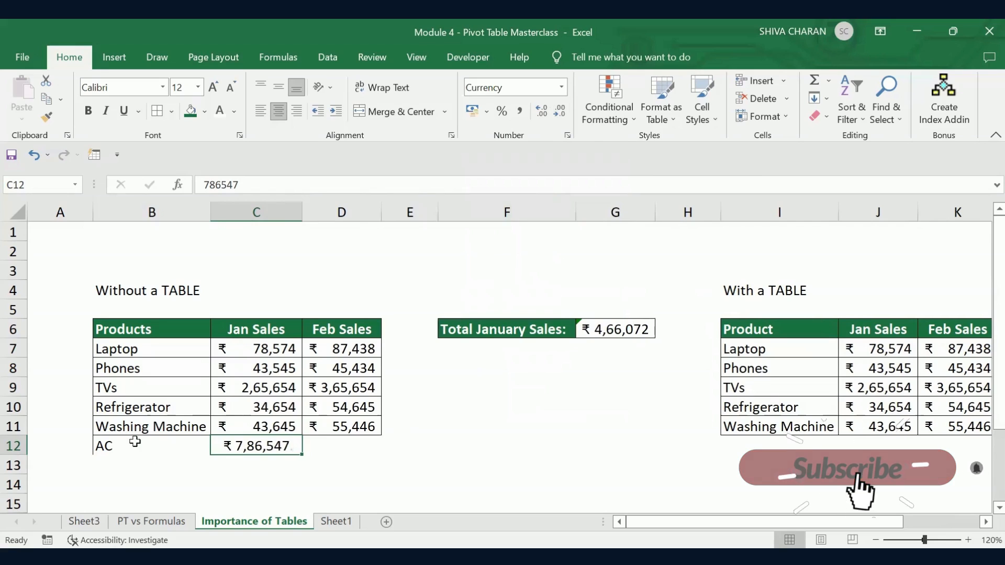
Check whether the SUM formula in G6 covers the newly added AC row.
left_click_drag(135, 445, 345, 445)
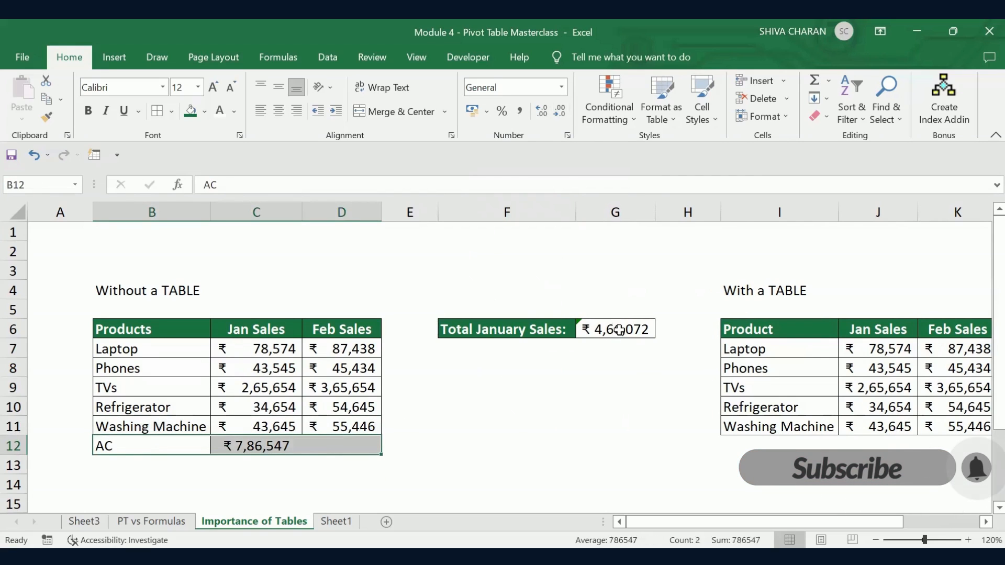
left_click(610, 331)
double_click(607, 330)
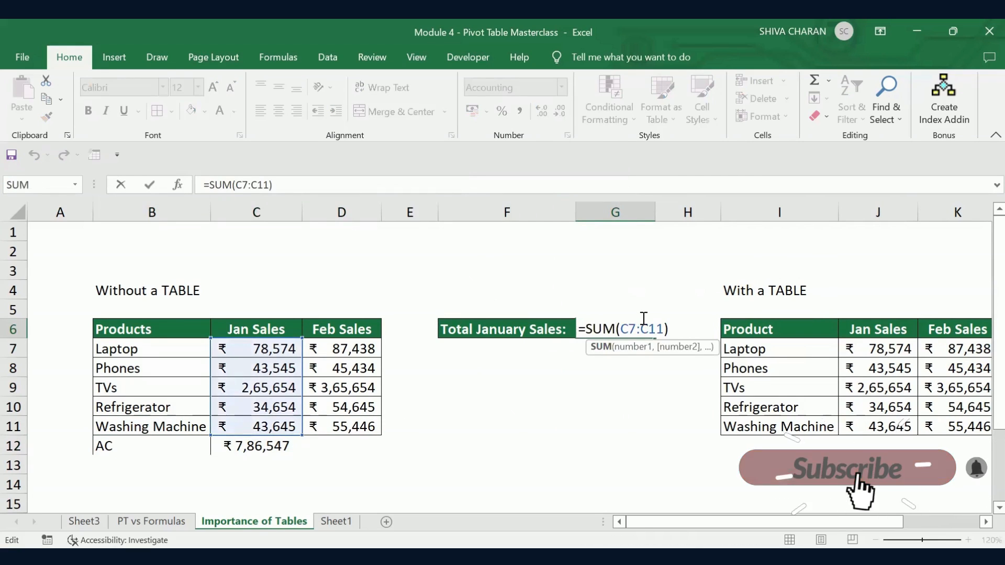
left_click_drag(578, 329, 614, 332)
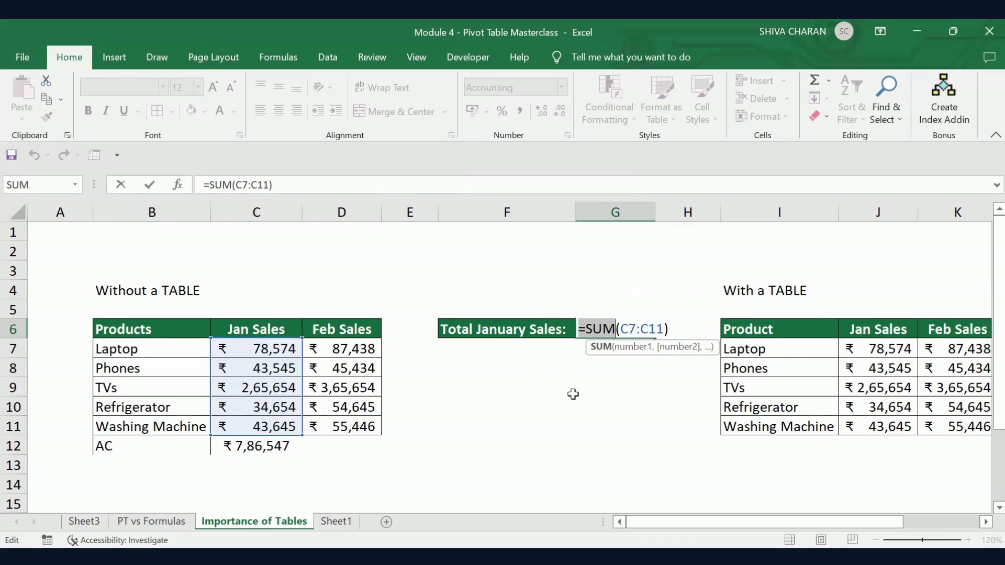
key("Tab")
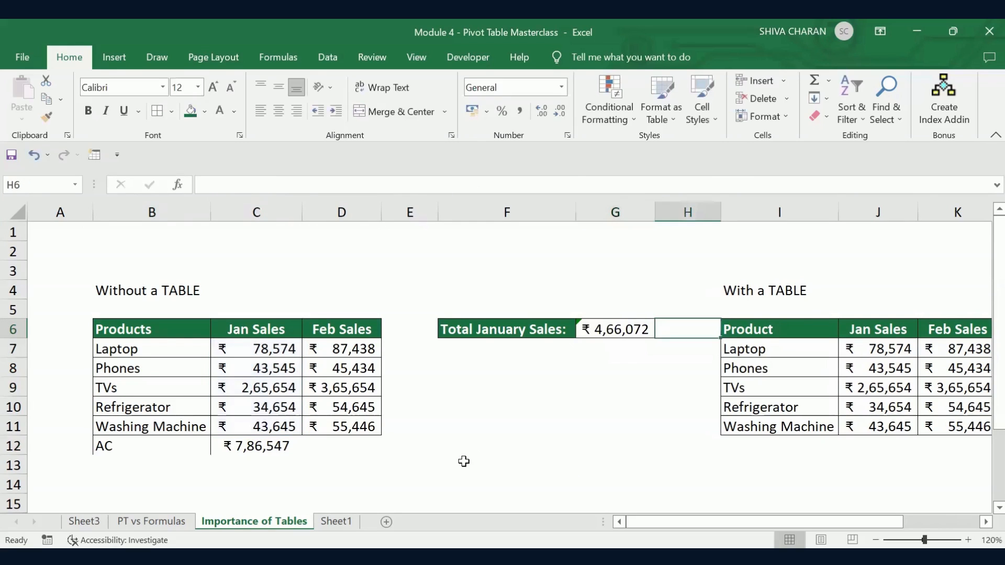
Compare the Total January Sales in G6 with the product rows in B7:D12.
left_click(464, 461)
left_click(601, 325)
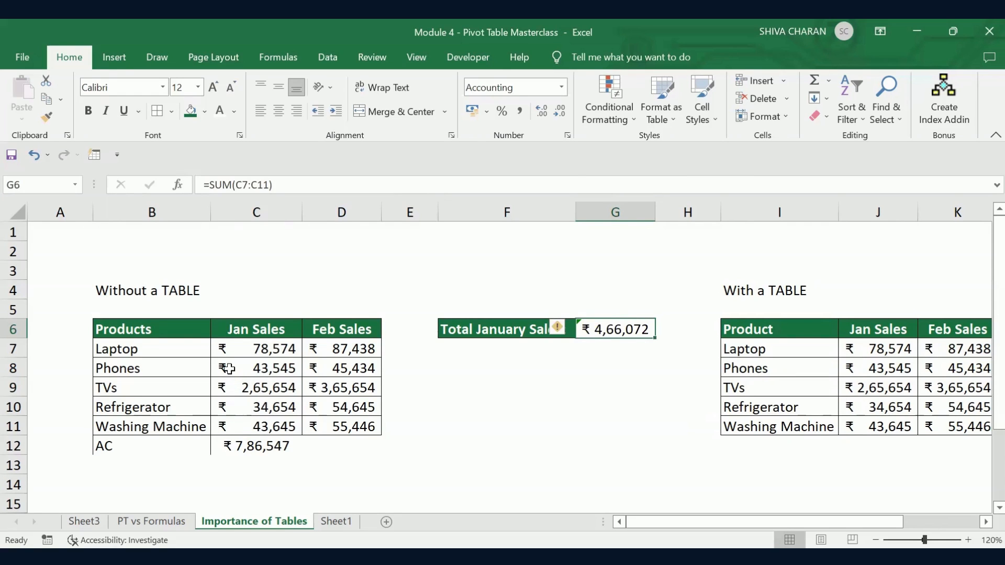
left_click_drag(180, 347, 347, 437)
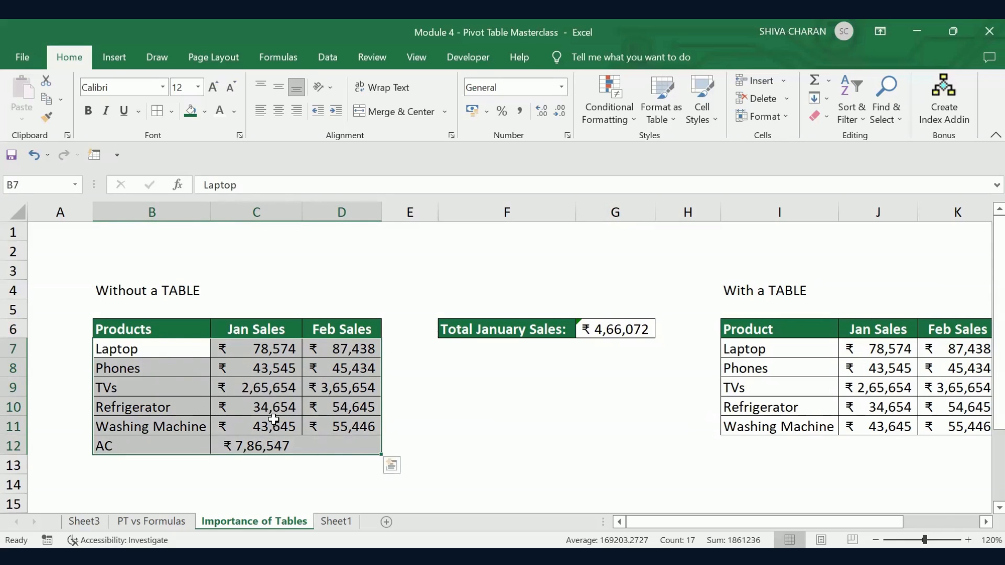
left_click(284, 467)
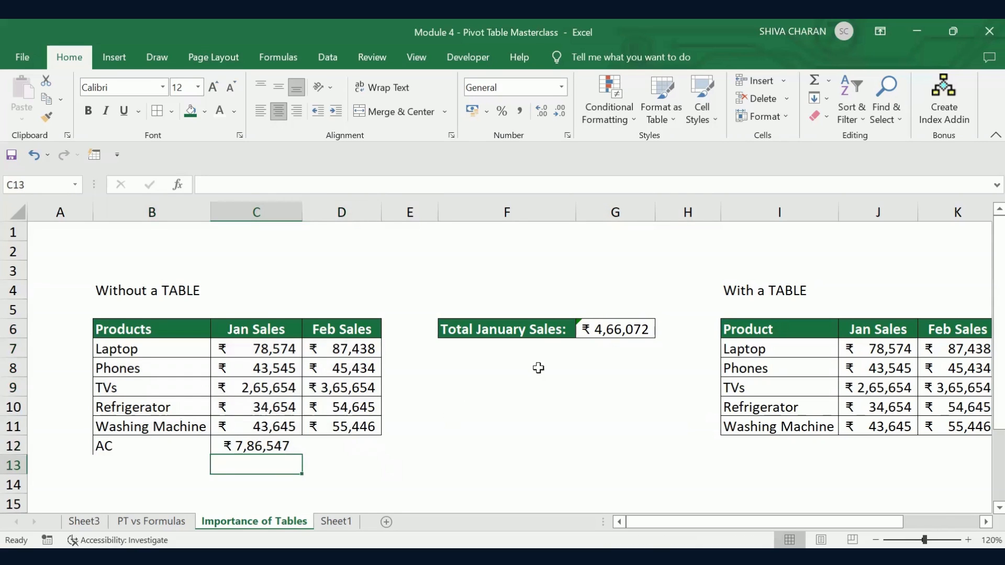
left_click(623, 324)
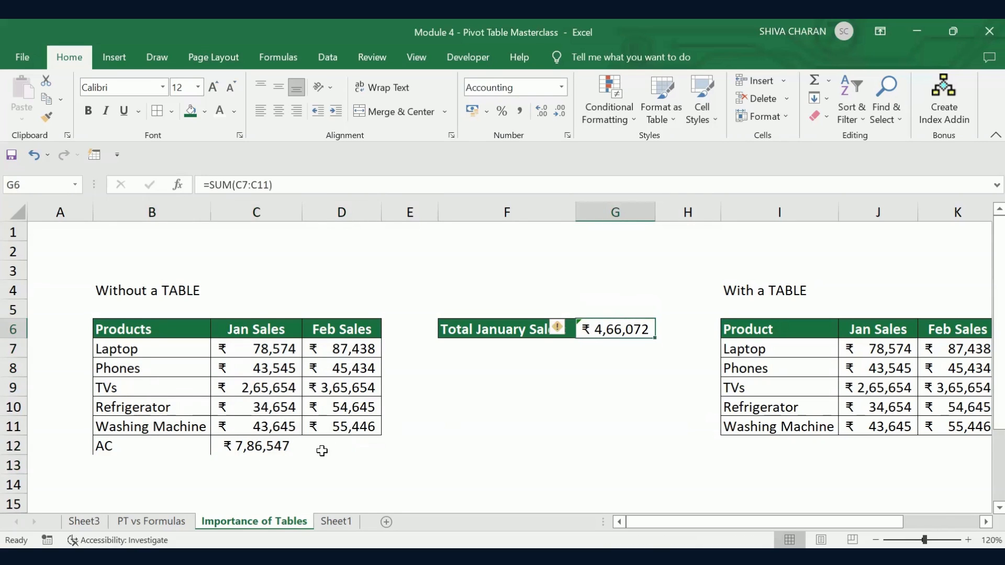
left_click(322, 451)
Delete the AC entry in row 12 from the Without a TABLE range.
left_click_drag(141, 444, 320, 445)
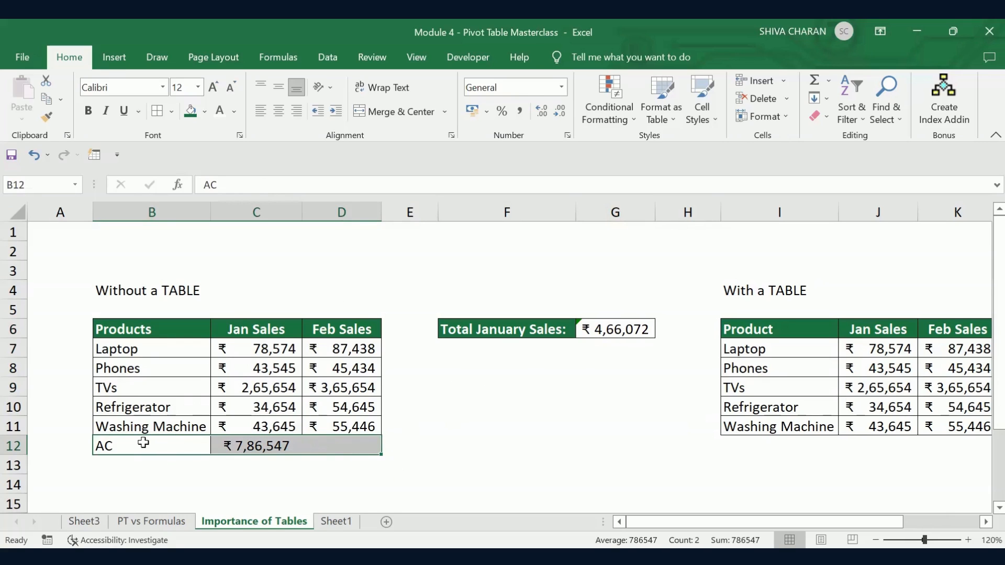
left_click(13, 445)
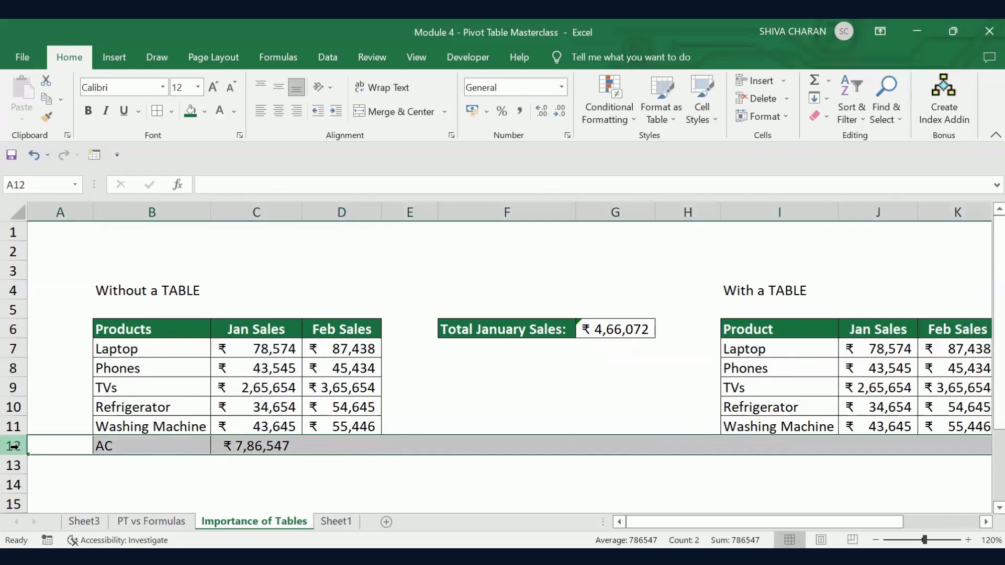
key("Delete")
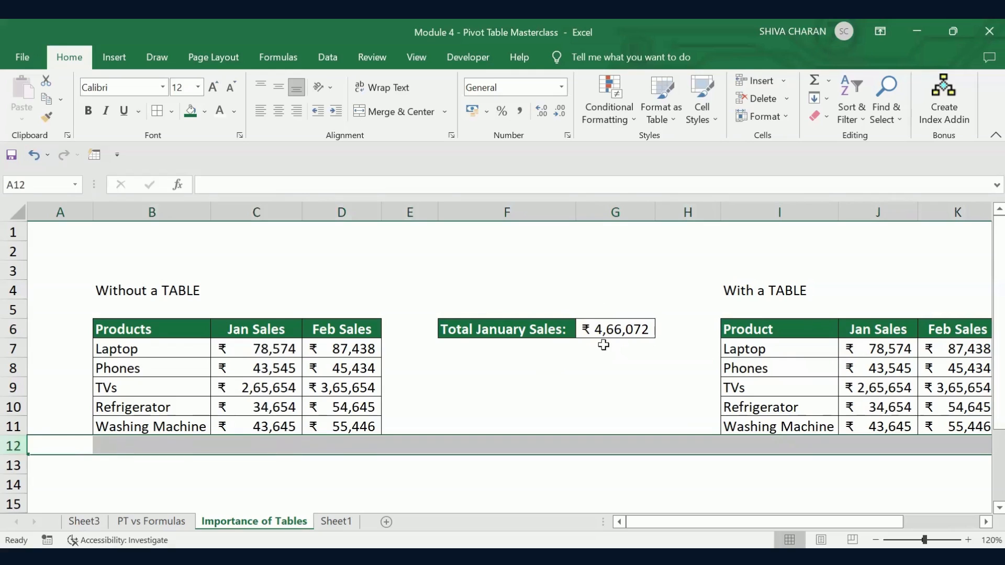
Review the product rows of the Without a TABLE range against the total formula in G6.
left_click(542, 370)
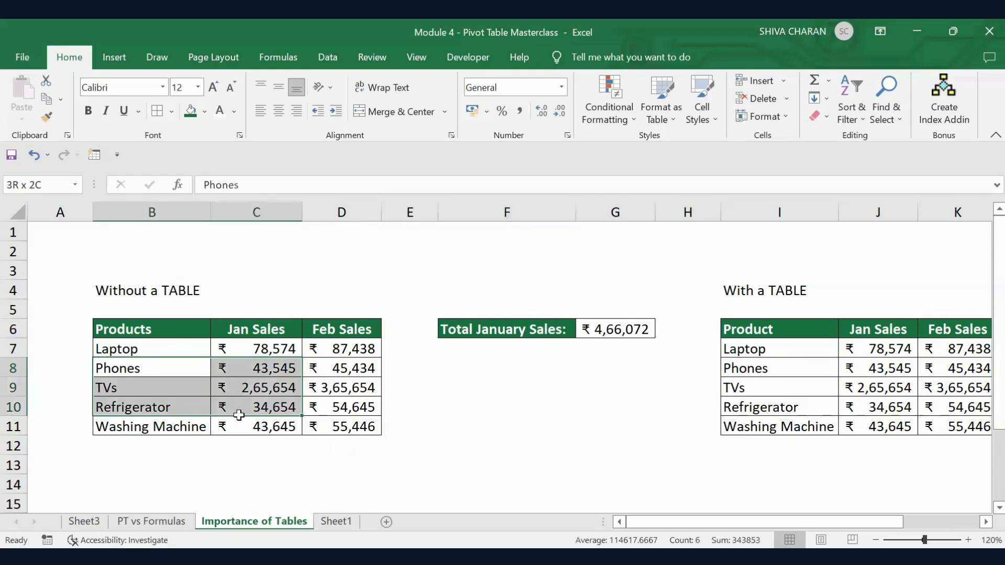
left_click_drag(239, 415, 253, 428)
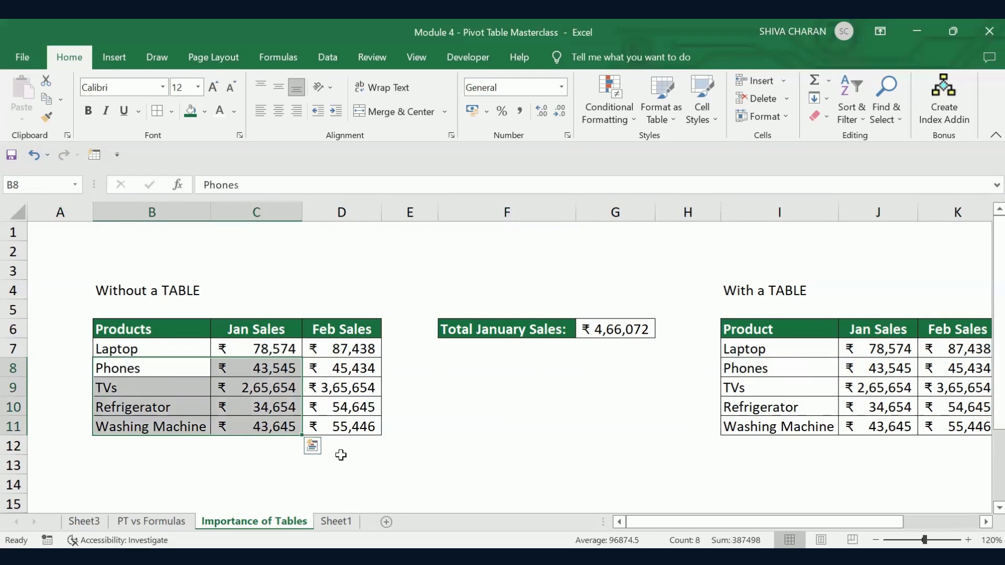
left_click(589, 458)
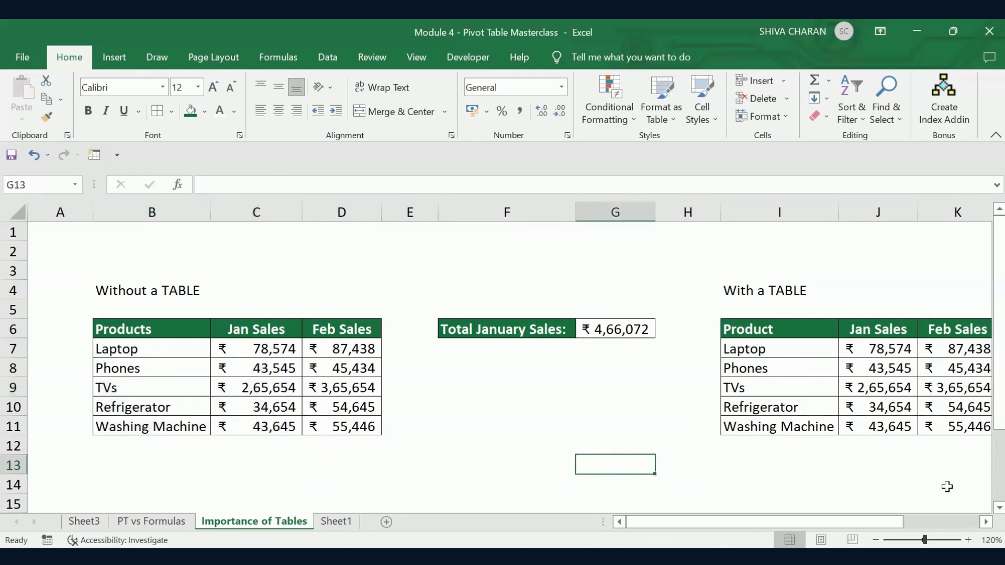
left_click(787, 370)
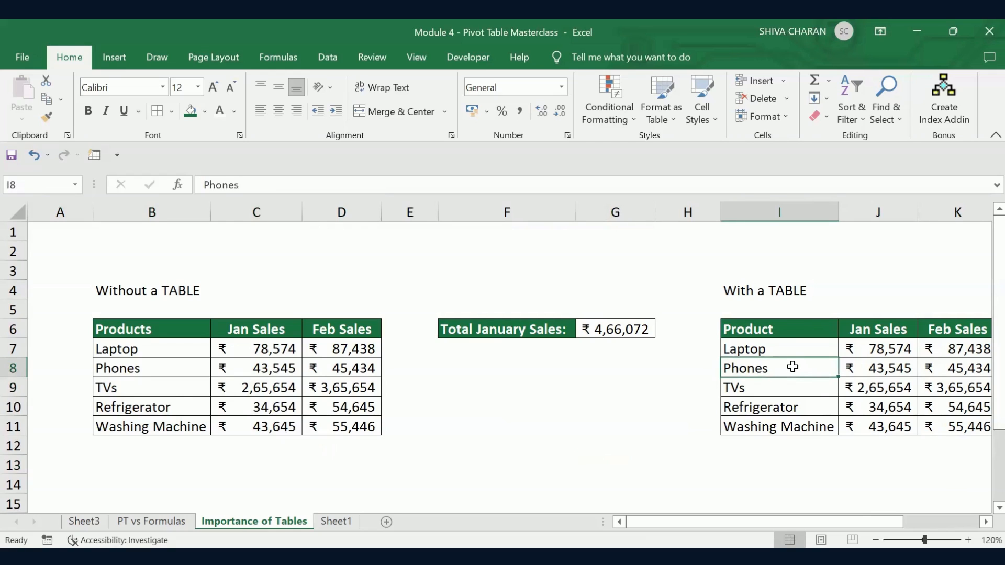
left_click(624, 432)
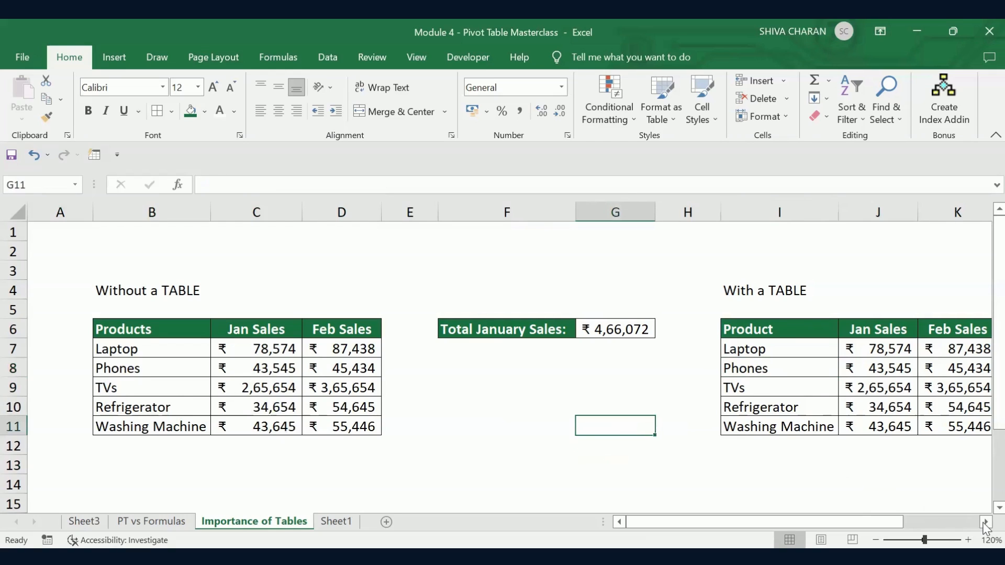
left_click(607, 330)
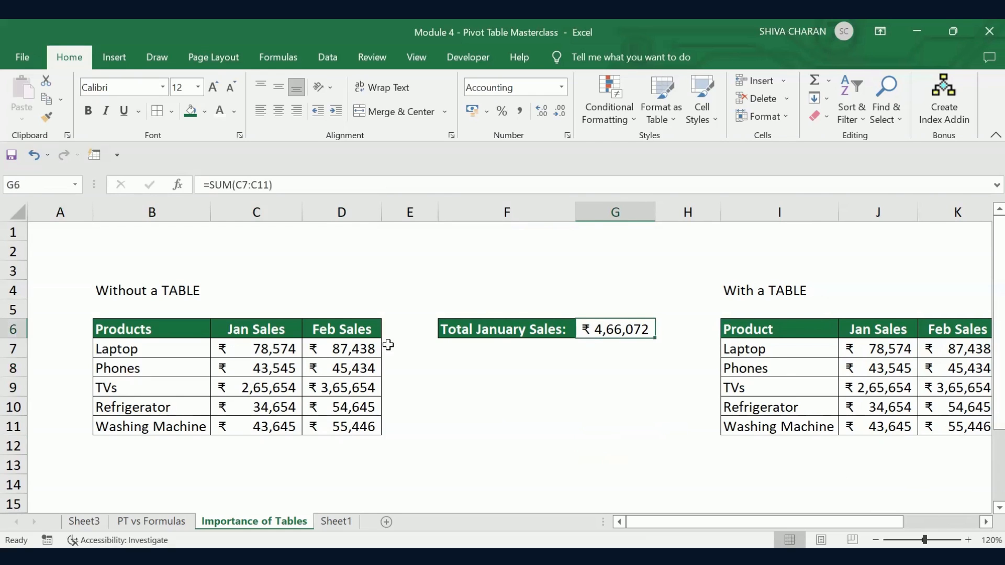
left_click(273, 367)
left_click(618, 337)
left_click(309, 384)
left_click(663, 460)
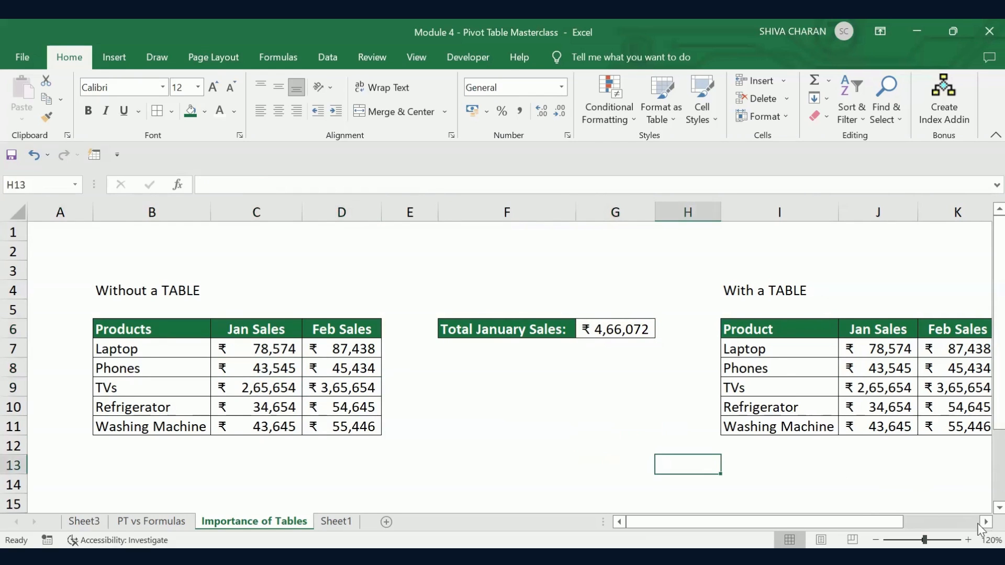
Examine the With a TABLE range and the Total January Sales cell N6 beside it.
left_click(985, 521)
scroll(507, 384, "right", 3)
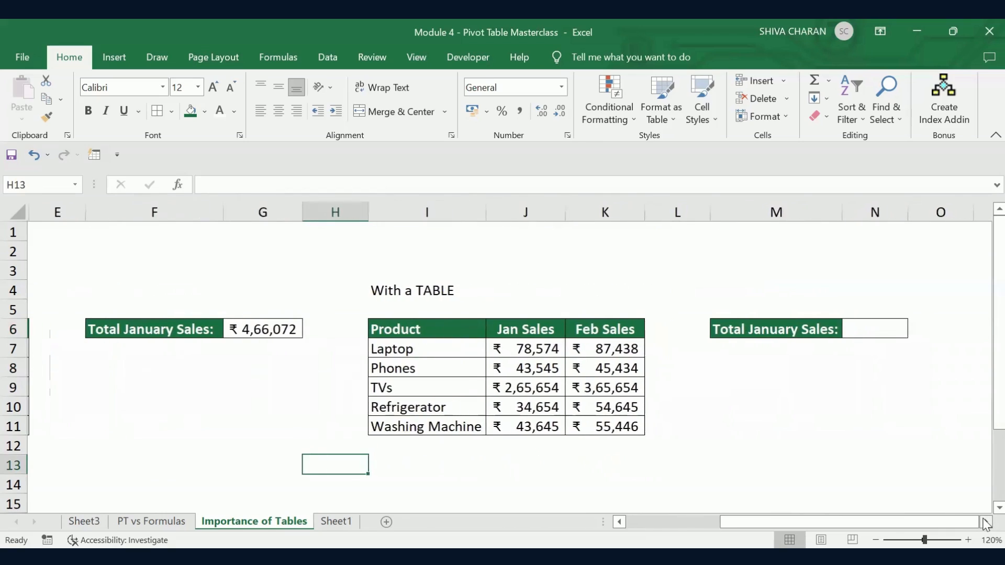
left_click(507, 384)
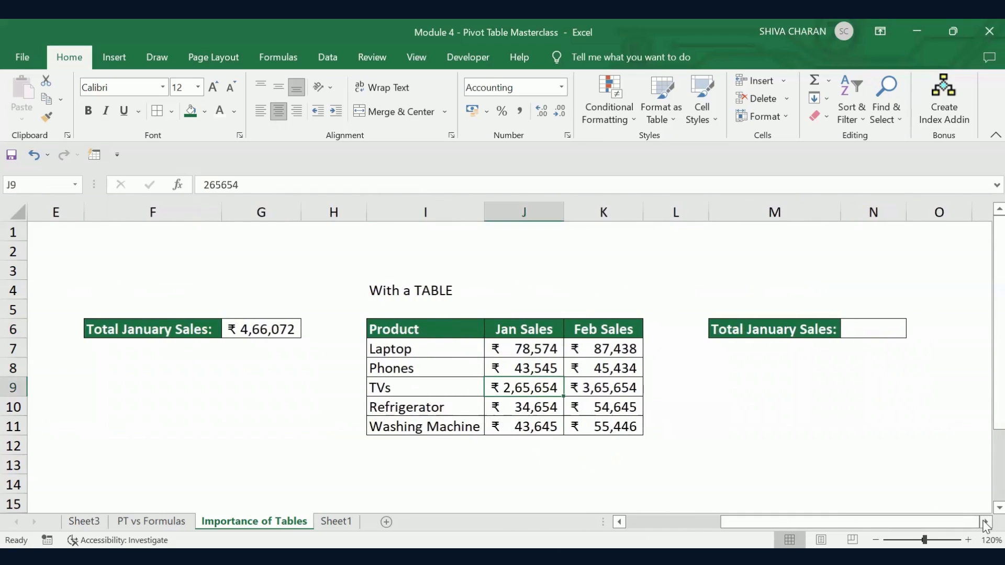
left_click(888, 328)
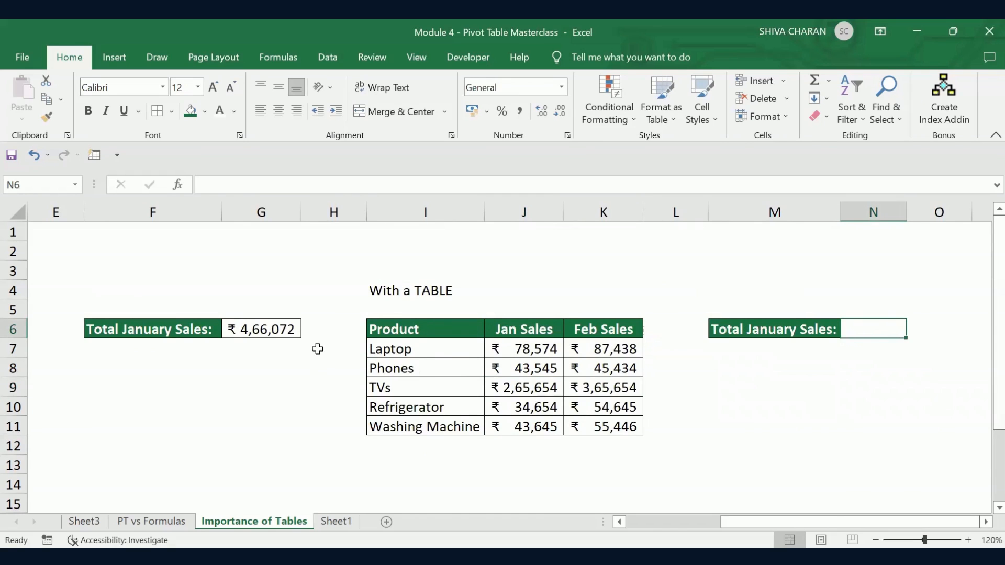
left_click(717, 459)
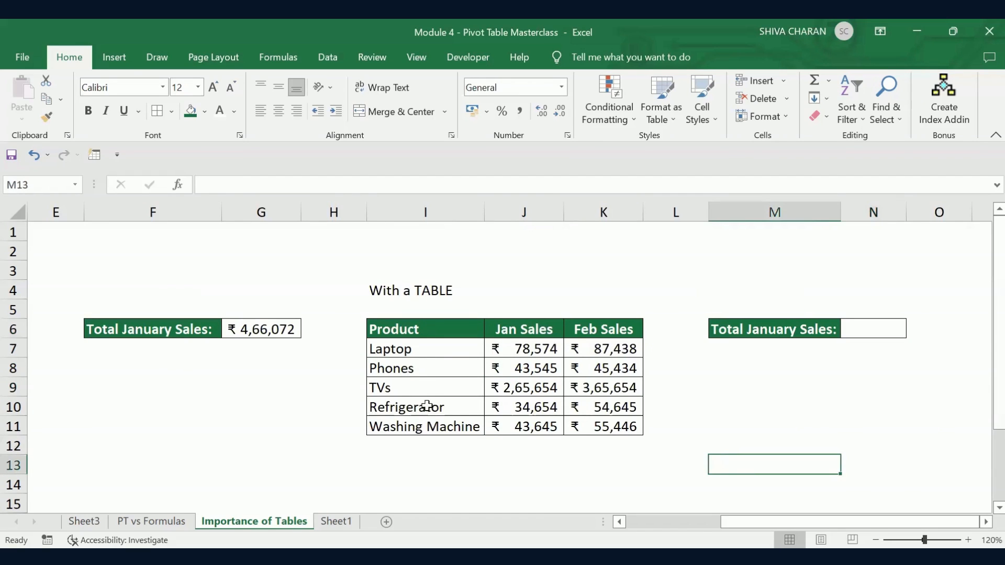
left_click(869, 329)
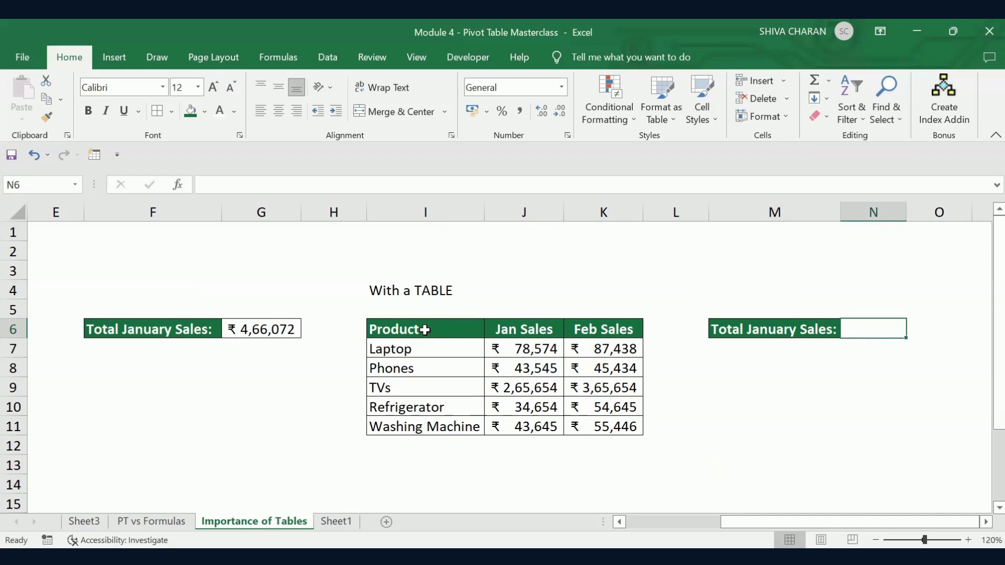
Select the With a TABLE data in I6:K11, including its header row.
left_click_drag(425, 330, 594, 423)
left_click(598, 460)
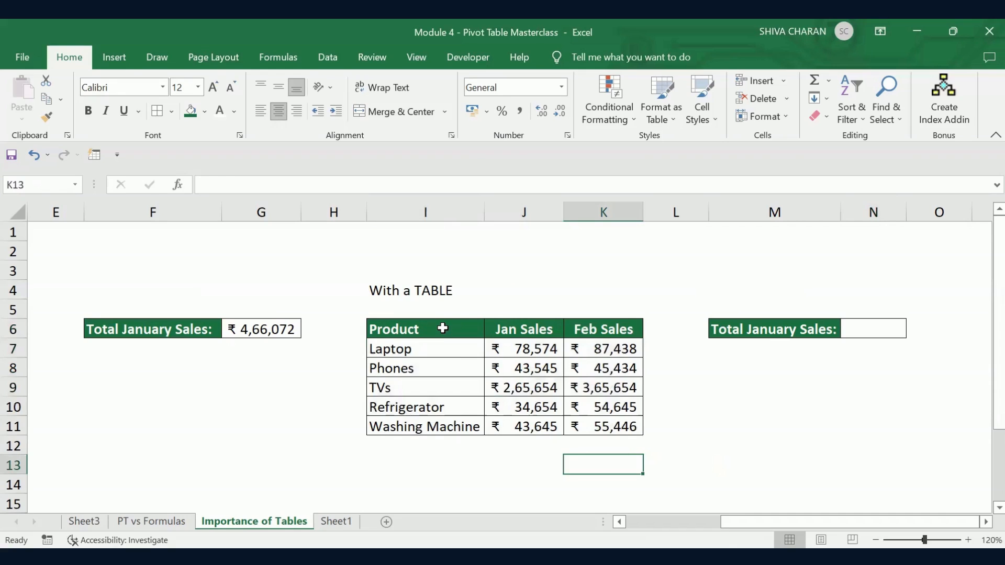
left_click_drag(442, 329, 597, 426)
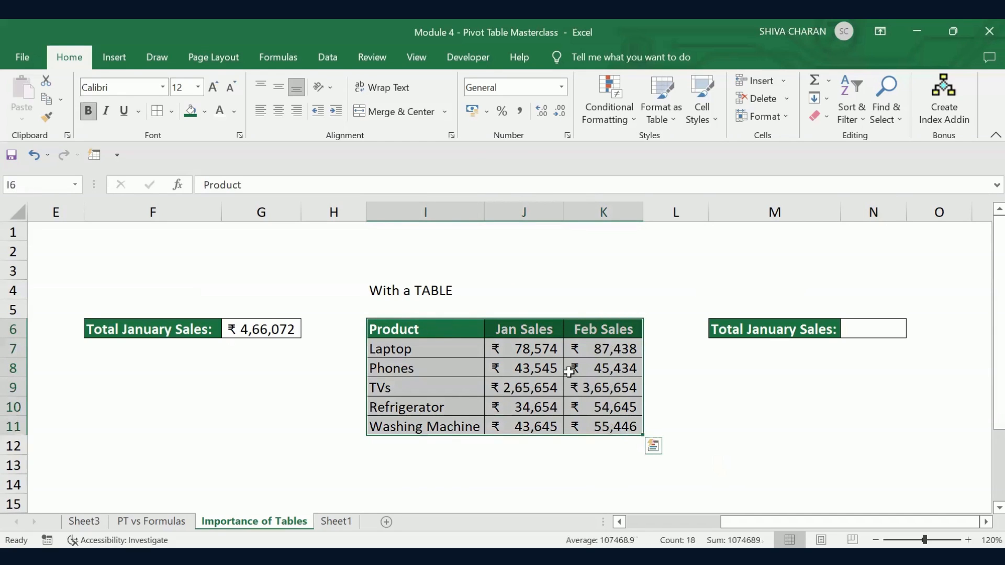
Read the note on inserting a table on Sheet1, and return to the Importance of Tables sheet.
left_click(347, 522)
left_click(511, 356)
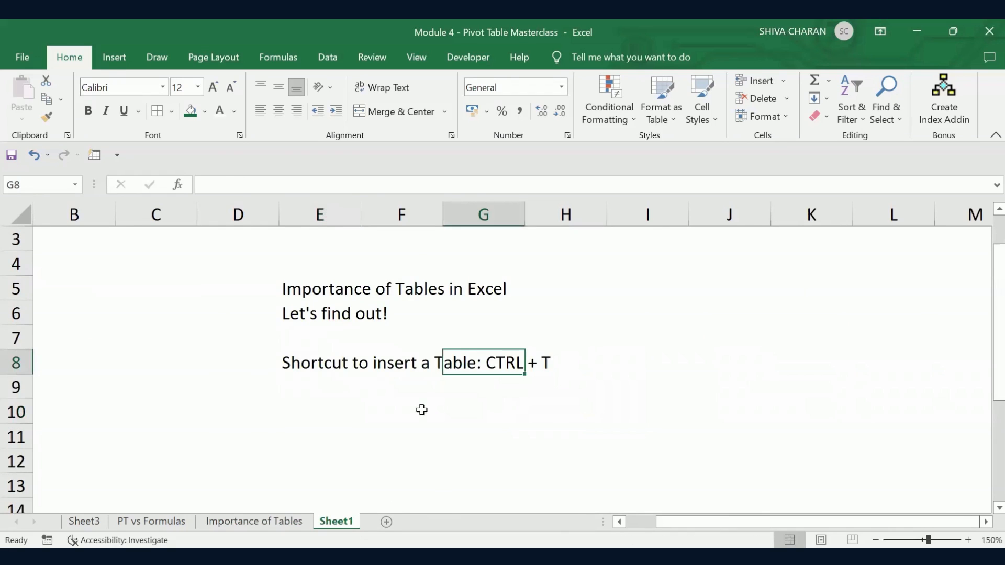
left_click(254, 521)
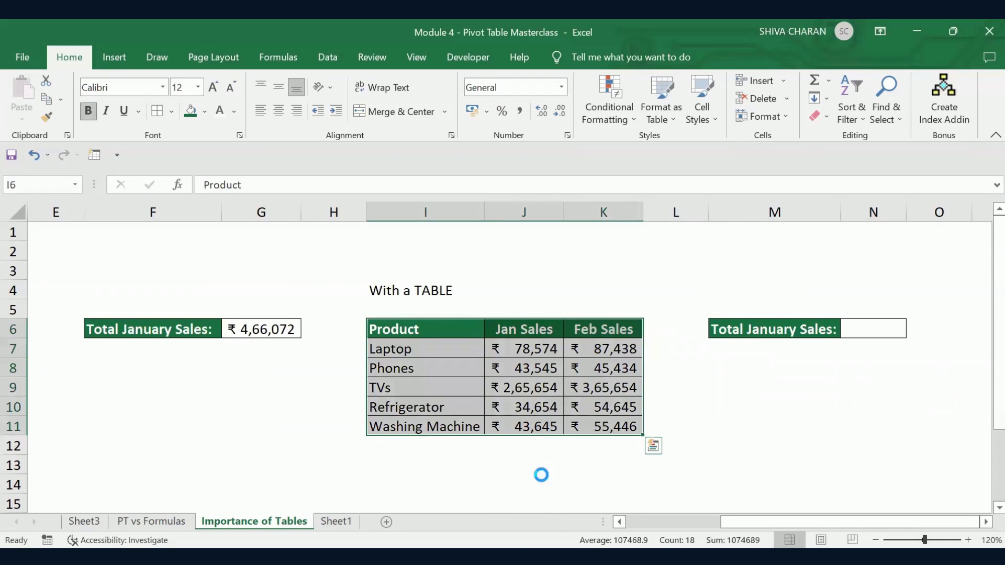
Convert the selected data in I6:K11 into a table, keeping the option that it has headers.
key("ctrl+t")
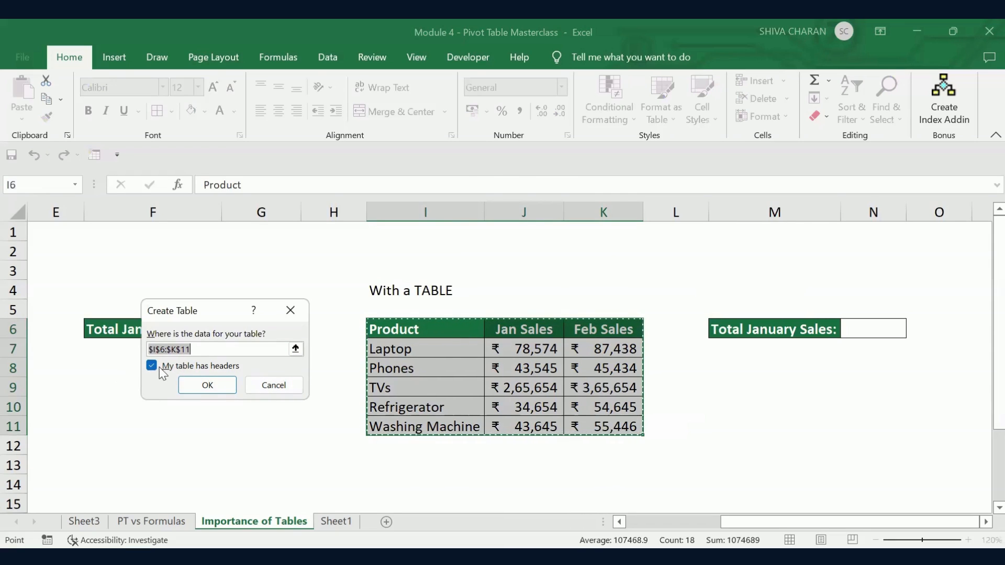
left_click(194, 384)
left_click(446, 477)
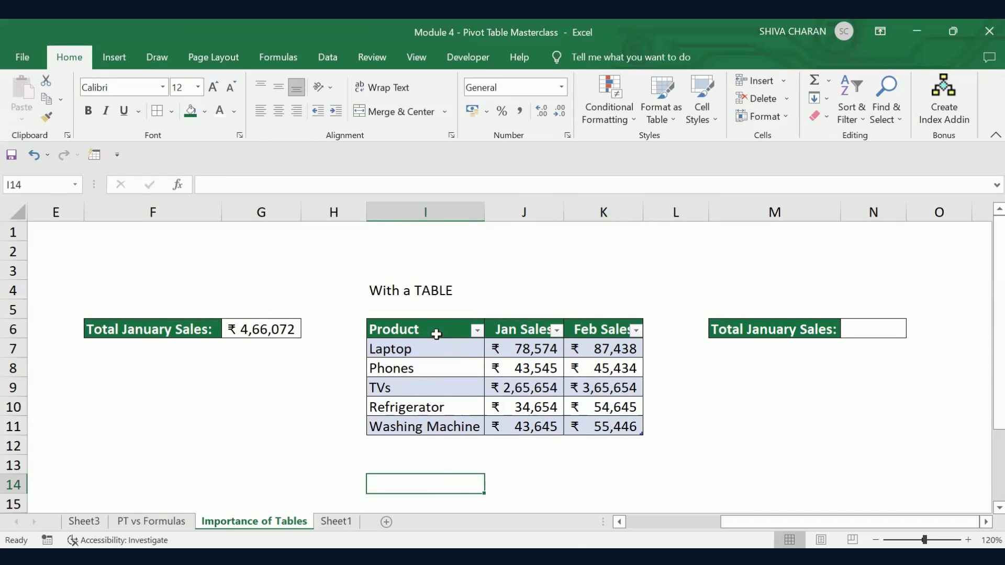
Compare the layout of the plain Without a TABLE range in B6:D11 with the new table in I6:K11.
left_click_drag(423, 327, 601, 429)
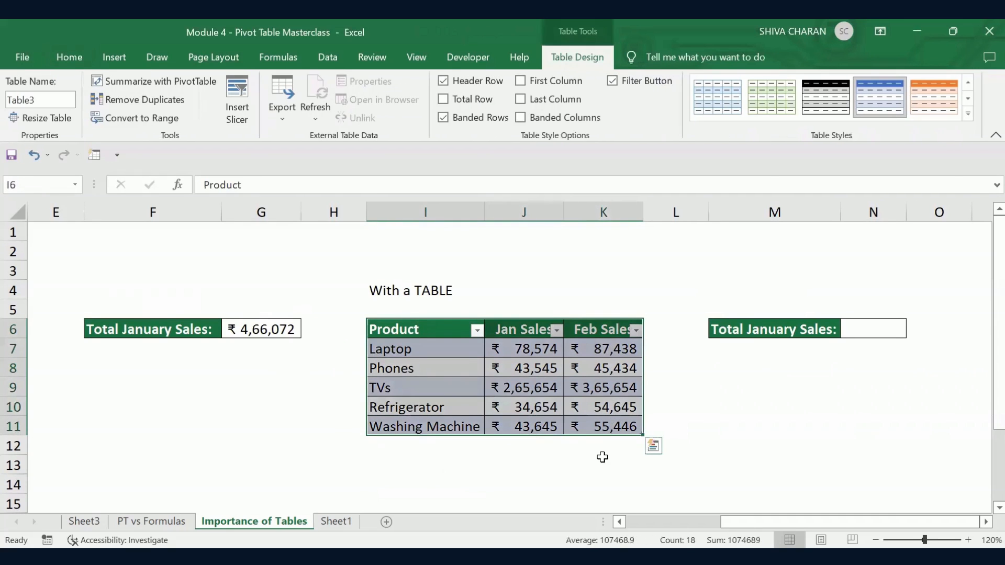
left_click(591, 465)
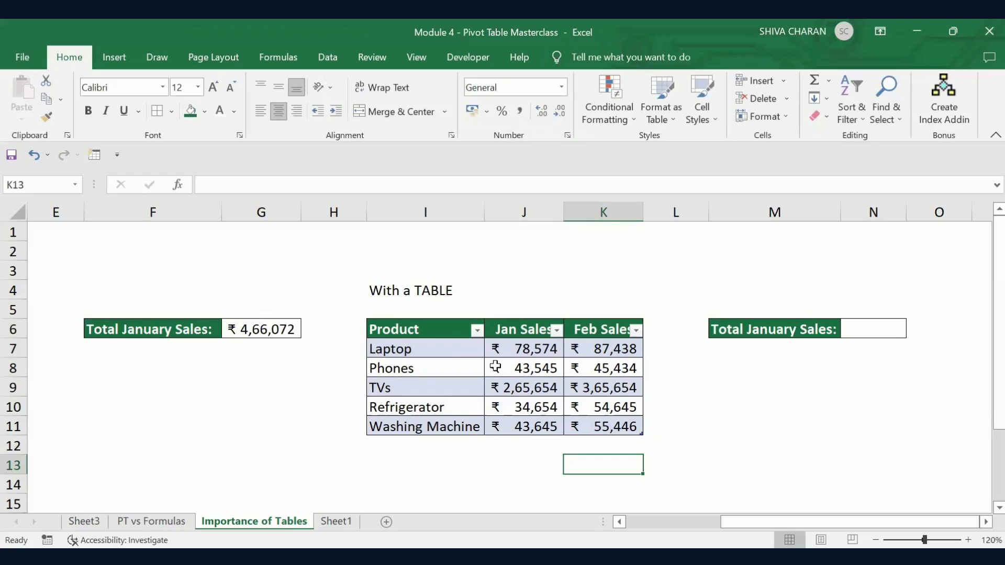
left_click(671, 521)
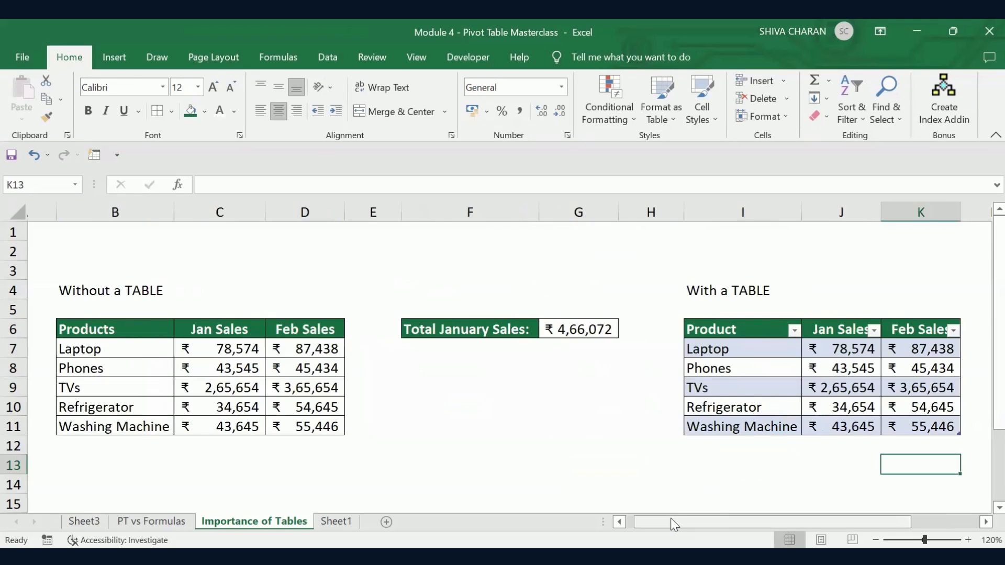
left_click(408, 408)
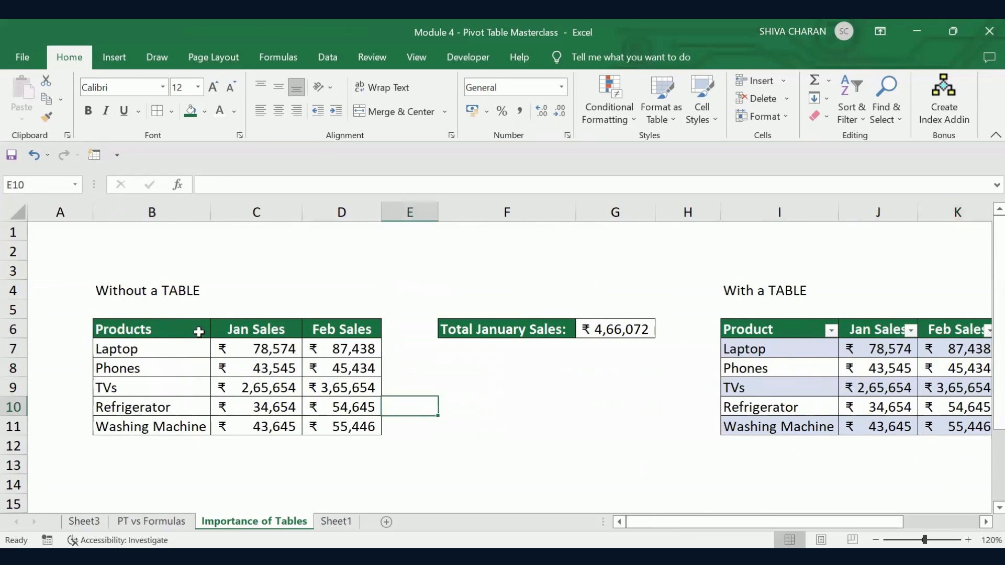
left_click_drag(197, 328, 367, 427)
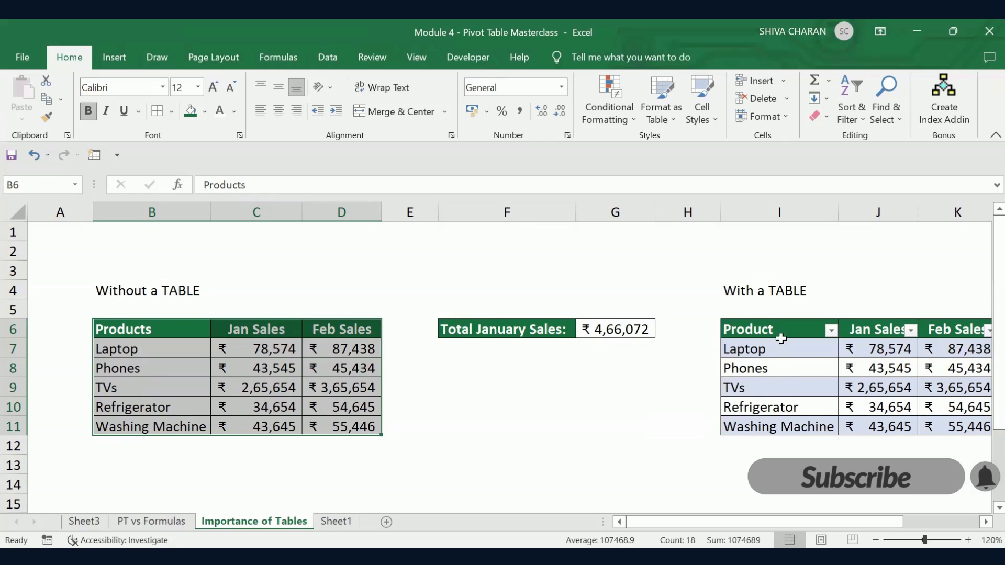
left_click_drag(780, 332, 928, 424)
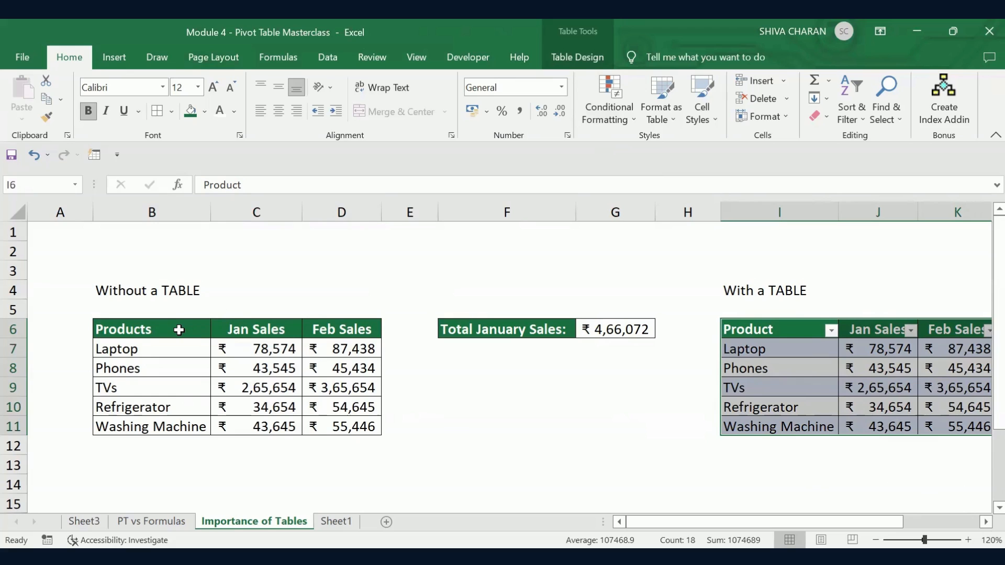
left_click_drag(179, 330, 361, 427)
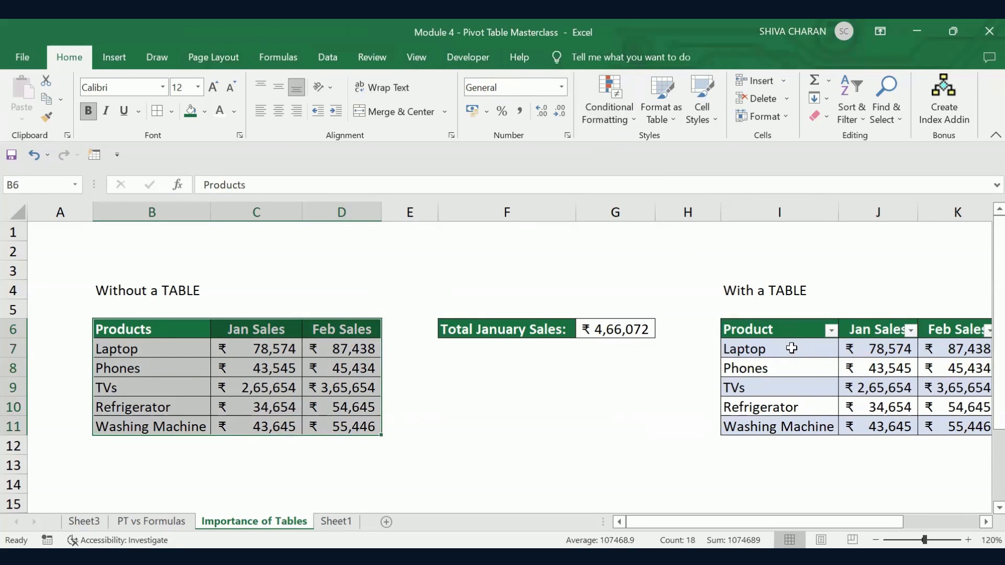
left_click_drag(790, 349, 942, 427)
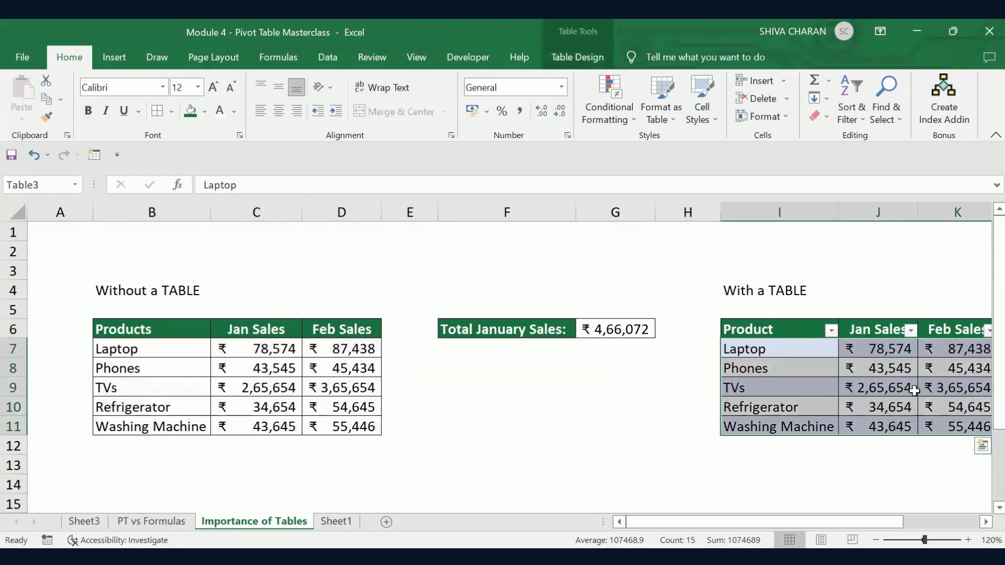
left_click(978, 523)
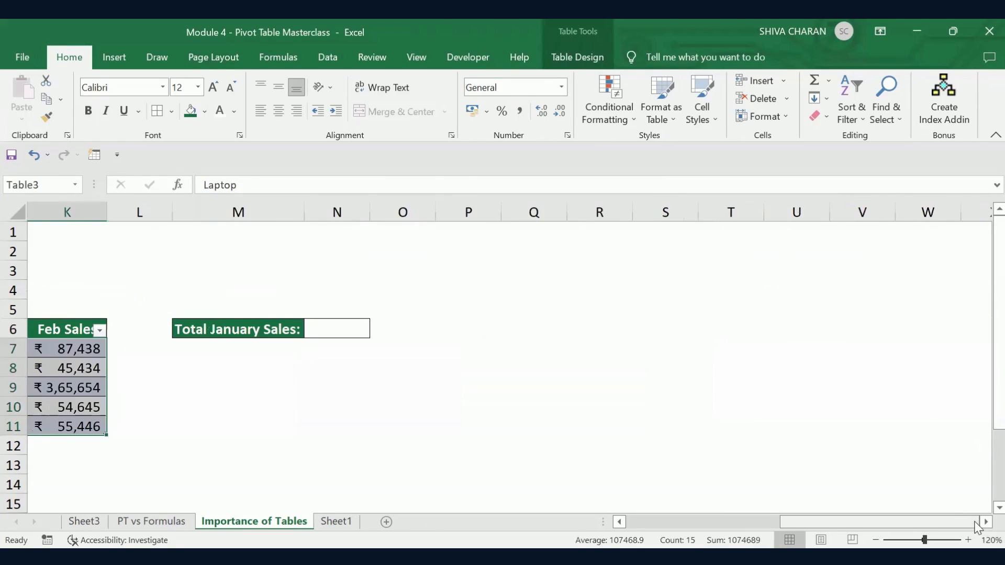
left_click_drag(931, 524, 887, 523)
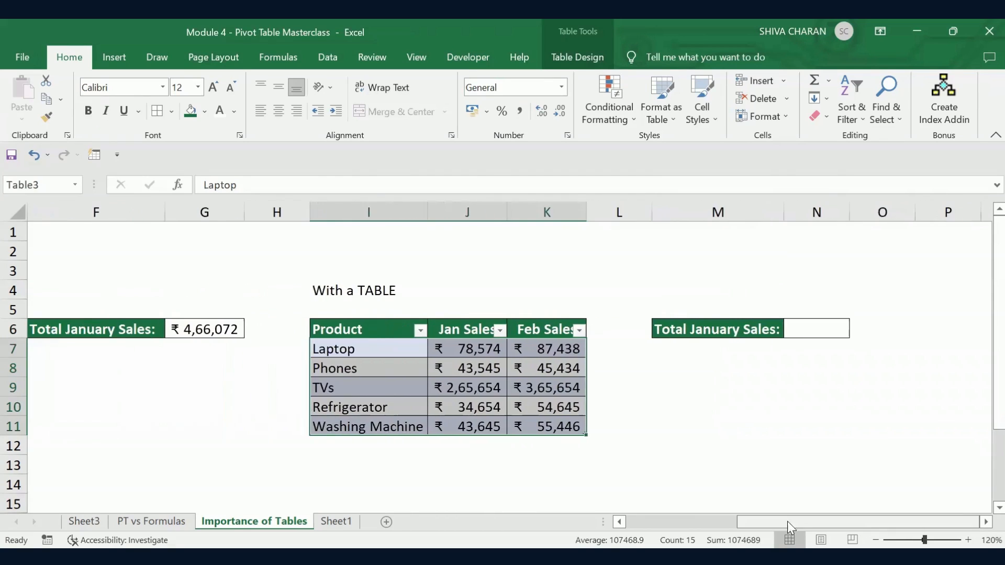
Add the product AC in I12, directly below the last row of the With a TABLE data.
left_click(549, 483)
left_click(396, 443)
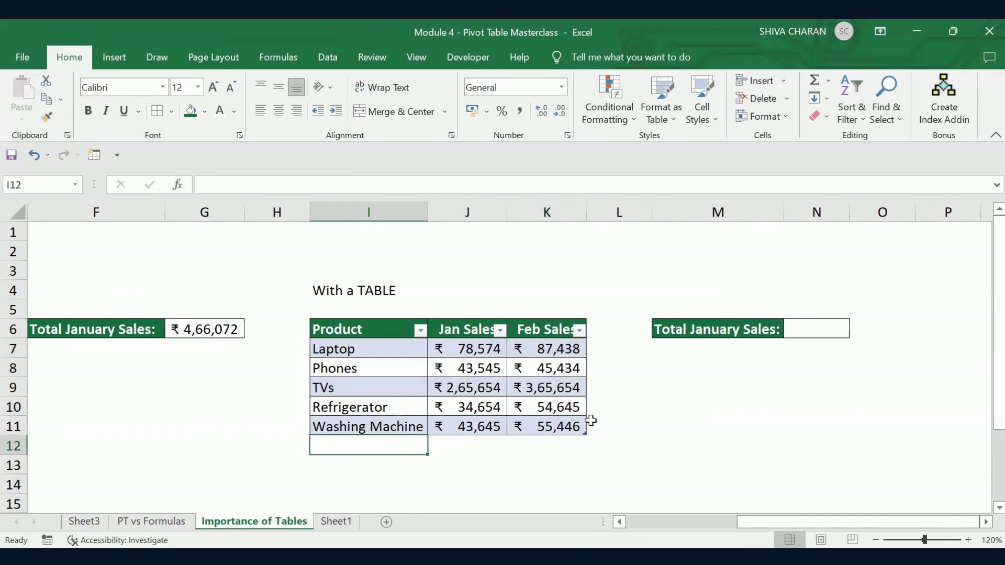
type("AC")
key("Tab")
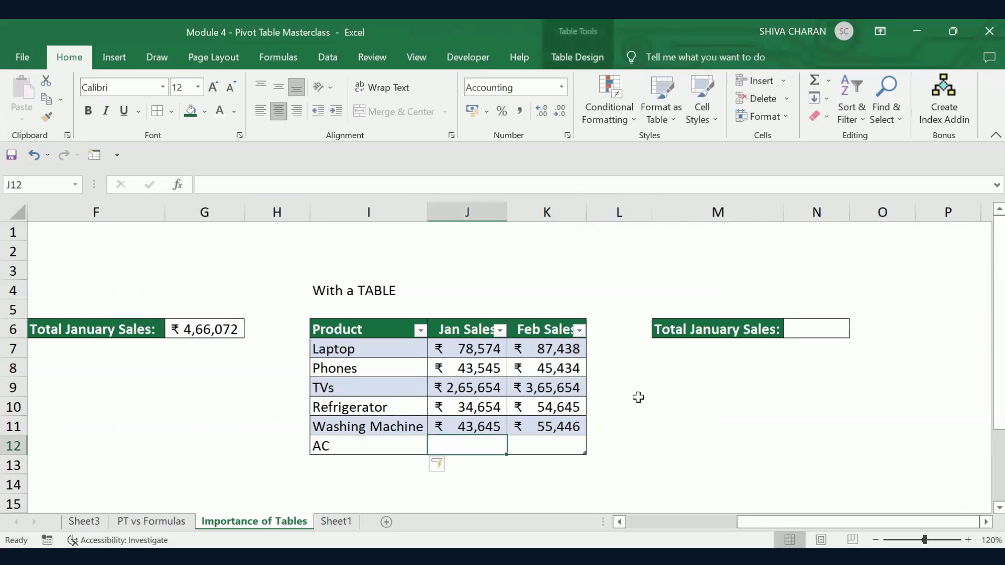
left_click(673, 502)
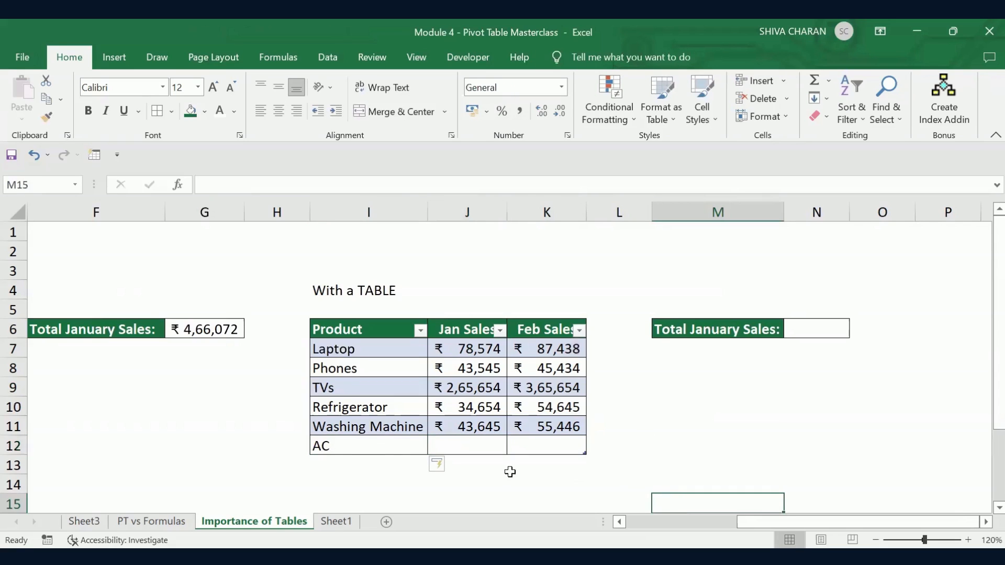
Examine the product, January and February cells of the new AC row, I12 to K12.
left_click(392, 448)
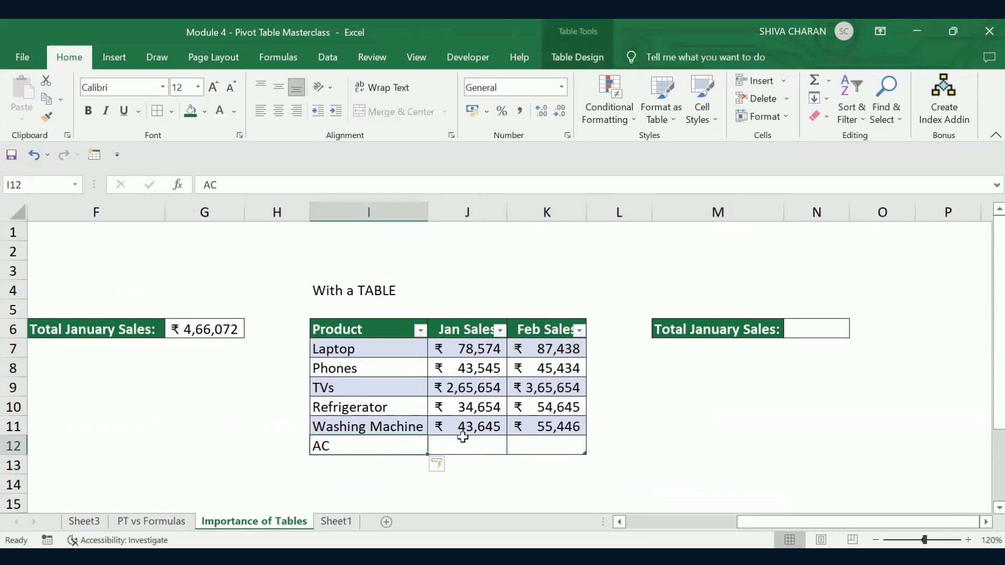
left_click(477, 442)
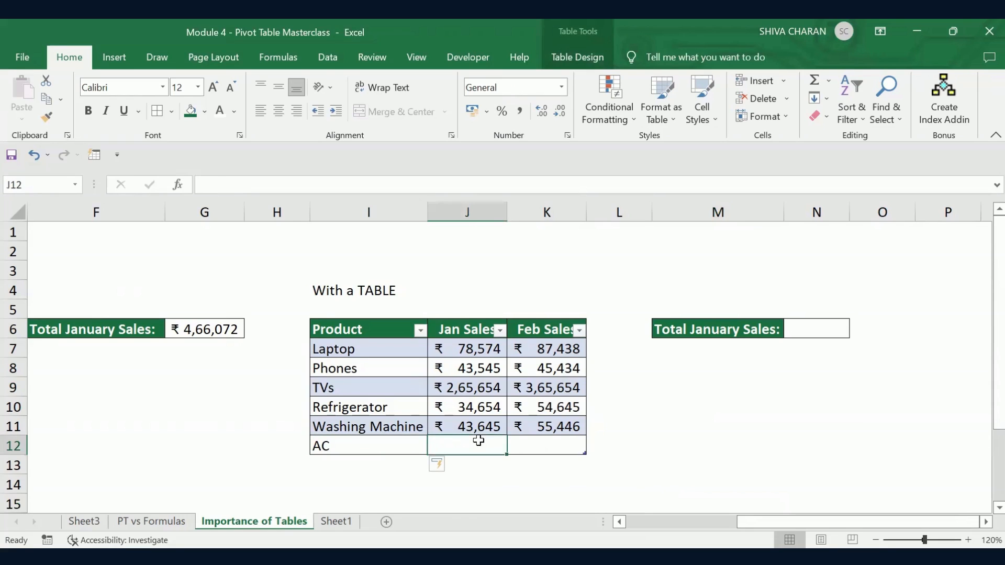
left_click(538, 445)
left_click(448, 439)
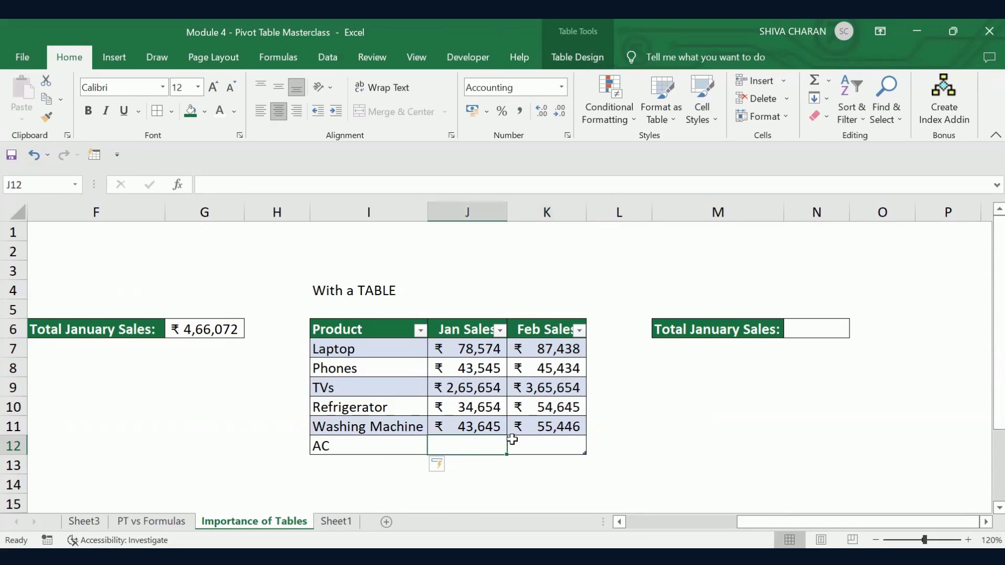
left_click(543, 441)
left_click(471, 443)
left_click(549, 444)
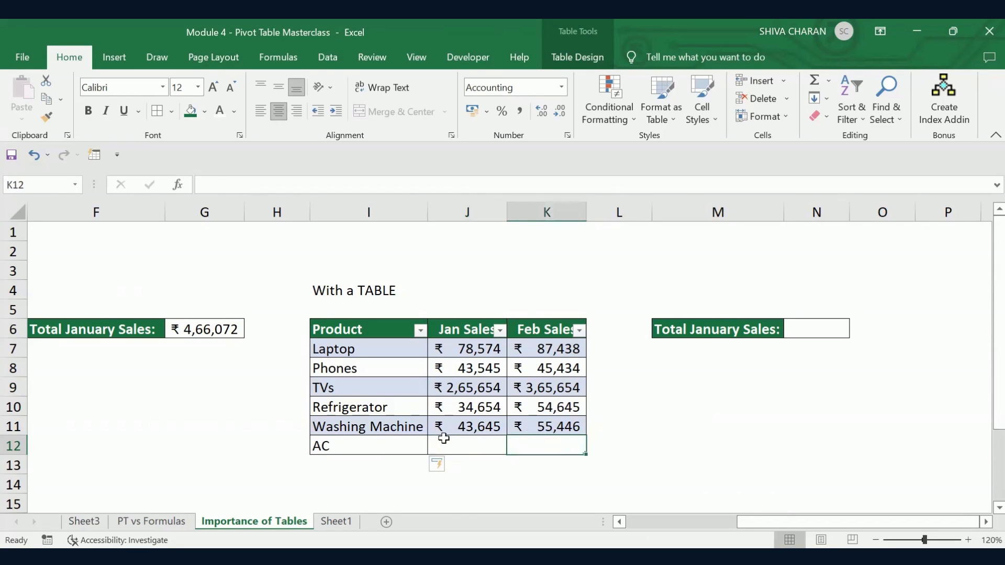
left_click(442, 438)
left_click(538, 448)
Enter 645876 as January sales and 45478 as February sales in the AC row.
left_click(479, 443)
type("6458768")
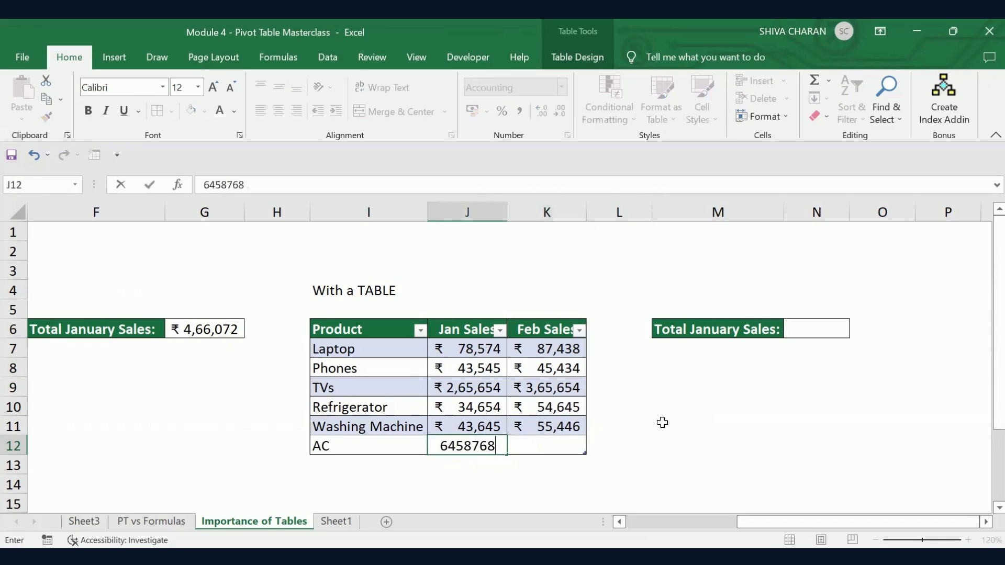
key("BackSpace")
key("Tab")
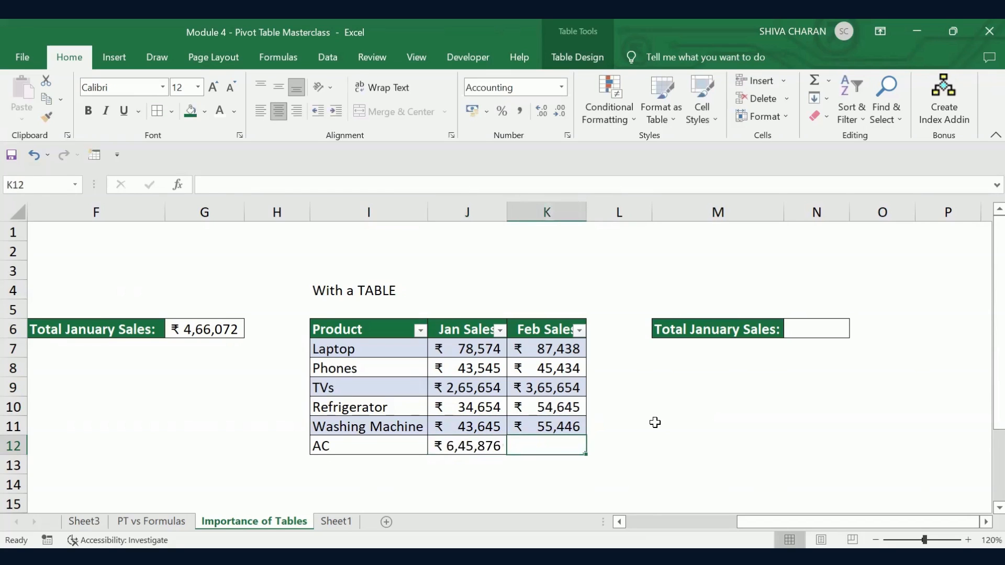
type("45478687")
key("BackSpace")
key("BackSpace")
key("BackSpace")
key("Return")
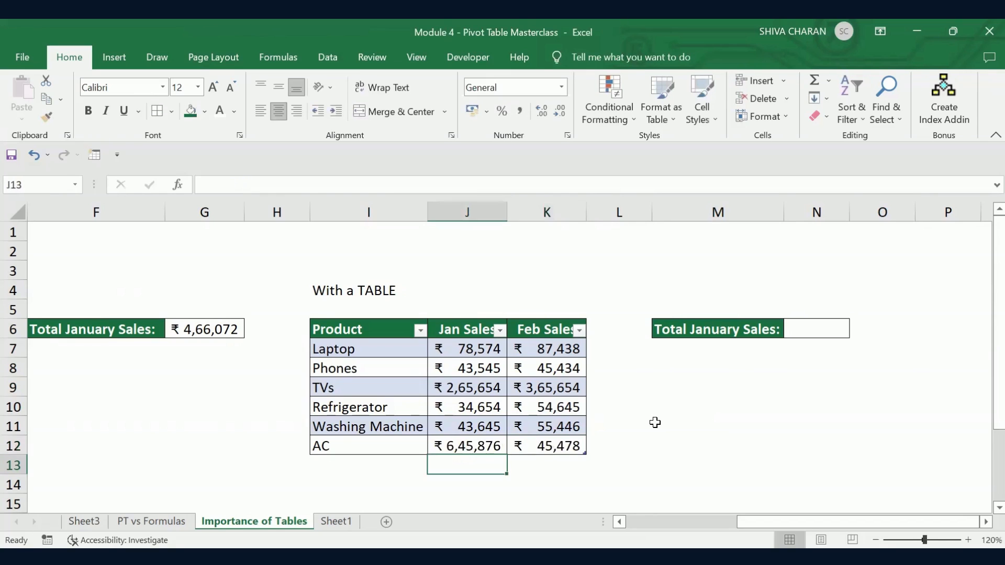
key("Left")
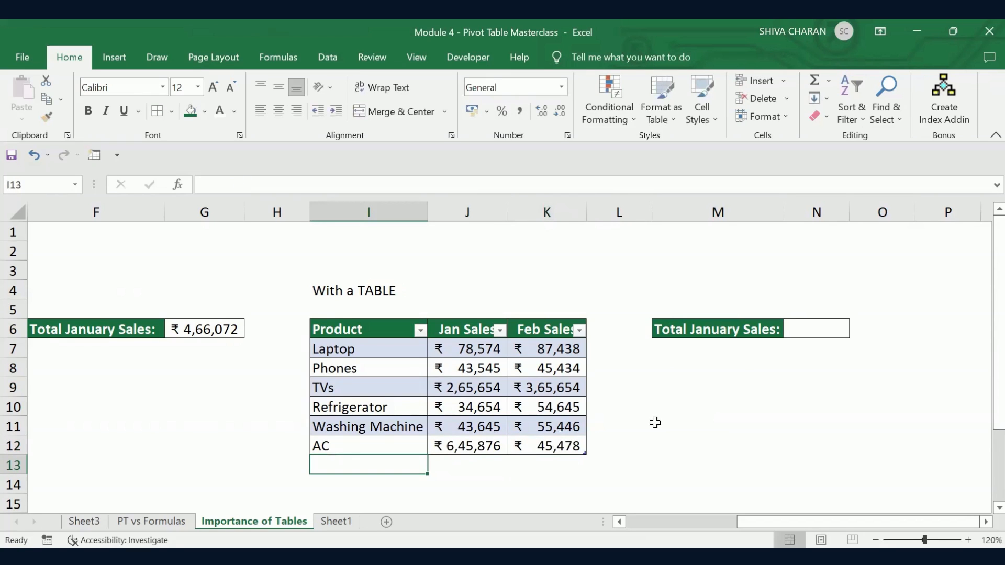
Undo the AC row's sales figures, its product name and the table extension.
left_click(403, 445)
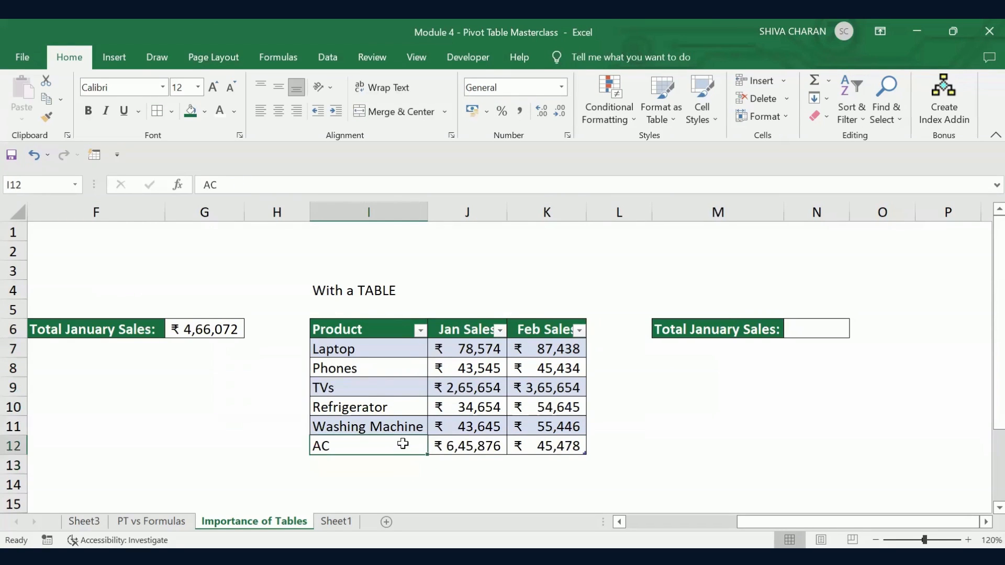
key("ctrl+z")
key("ctrl+z")
key("ctrl+z")
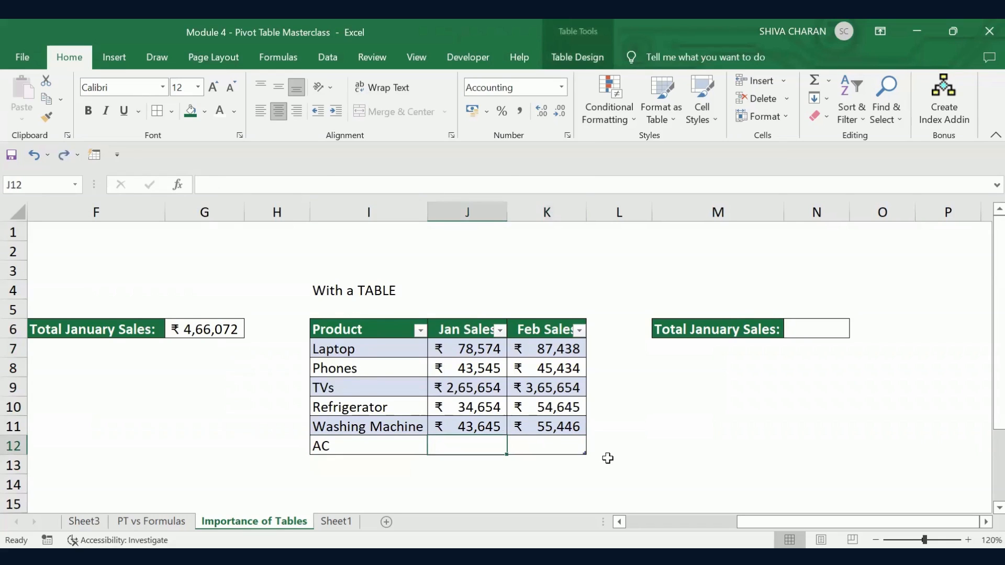
key("ctrl+z")
left_click(651, 453)
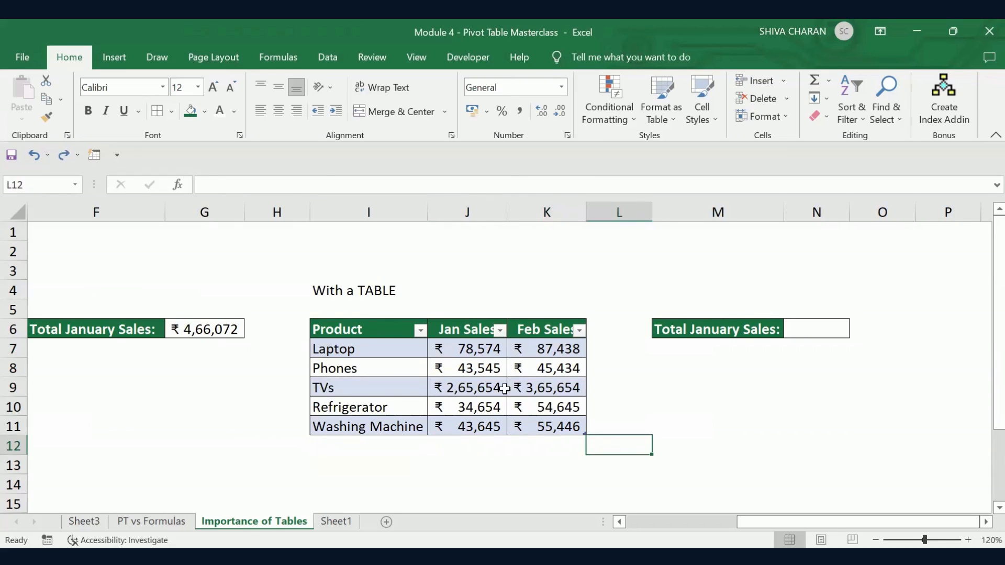
left_click(707, 337)
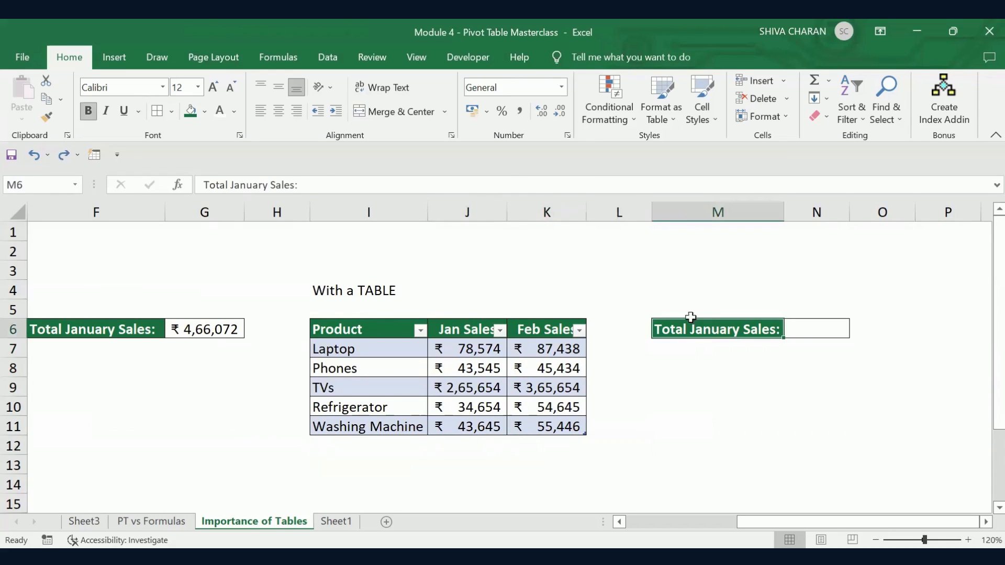
left_click(815, 329)
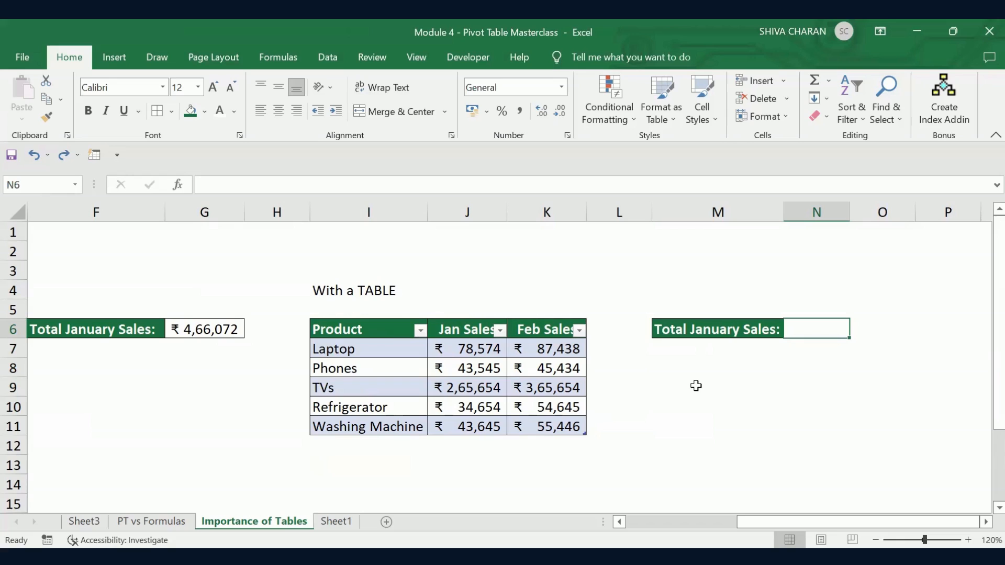
type("=")
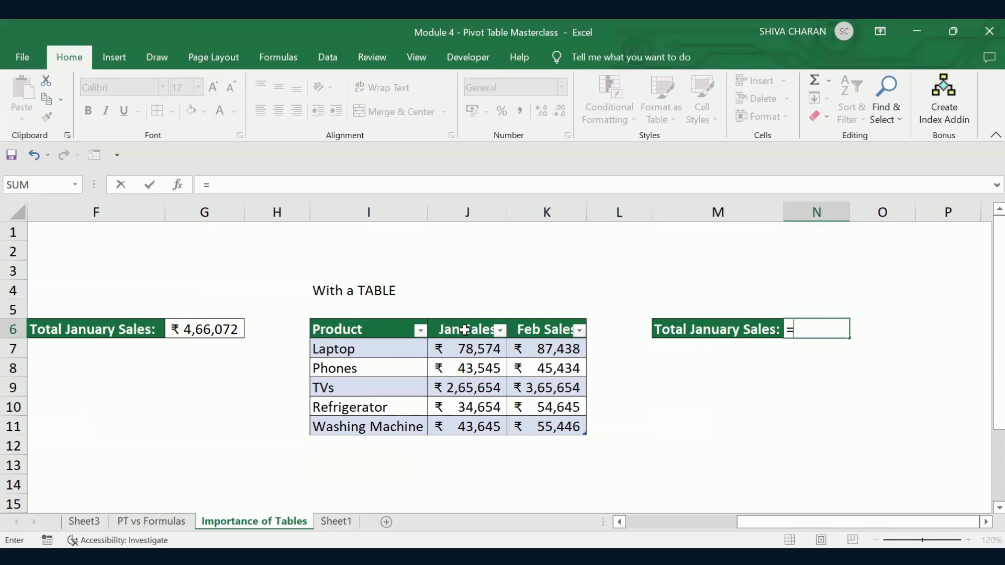
left_click_drag(468, 333, 469, 426)
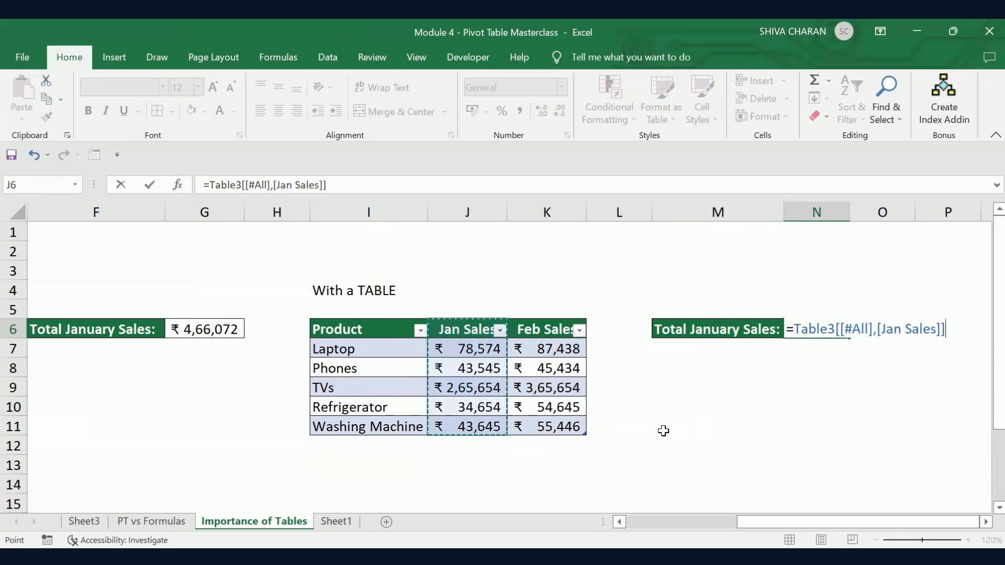
type(")")
key("Return")
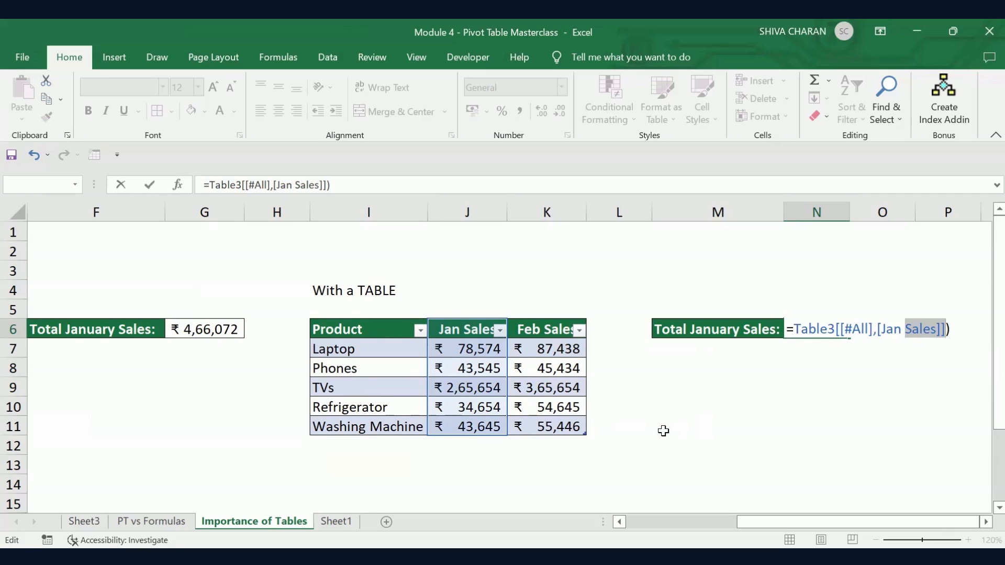
key("Escape")
left_click(663, 430)
Total the table's January sales in N6 with =SUM(Table3[Jan Sales]).
left_click(828, 322)
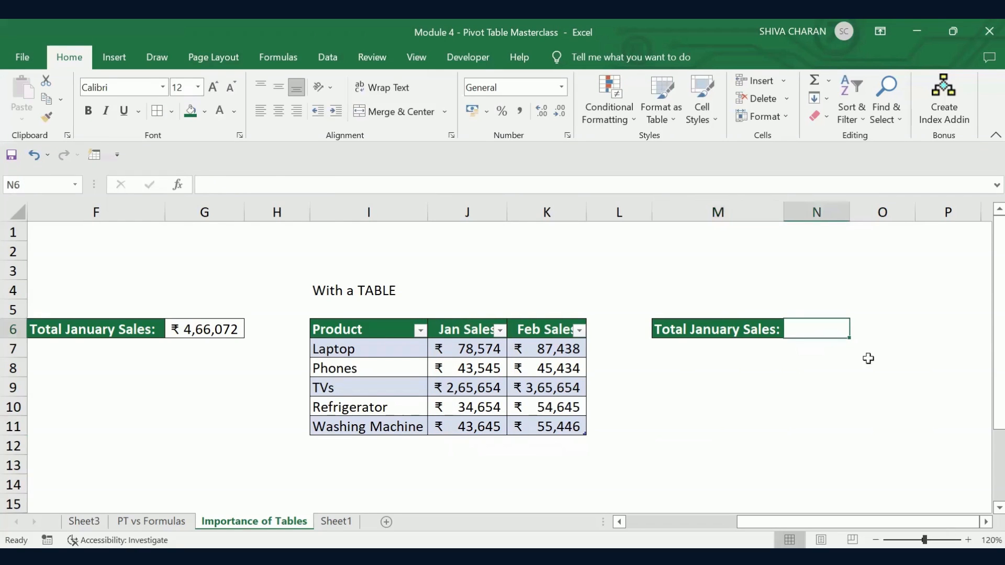
type("=")
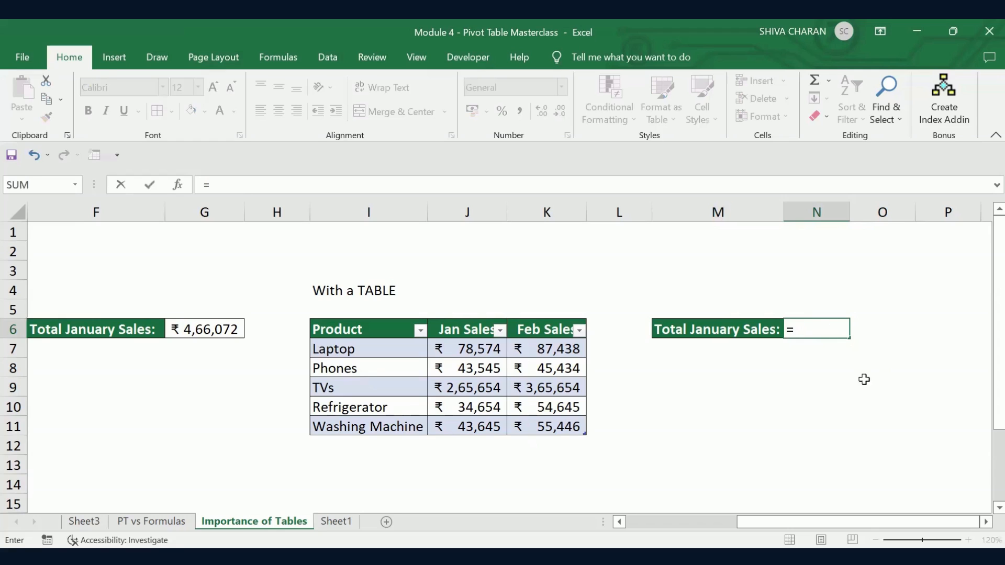
type("SUM(")
left_click_drag(470, 347, 470, 367)
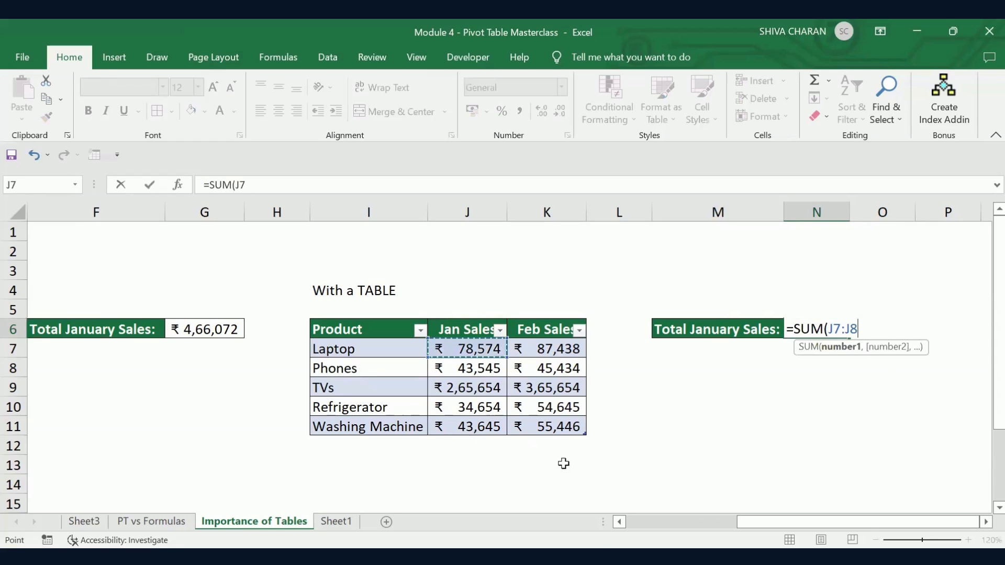
key("ctrl+shift+Down")
type(")")
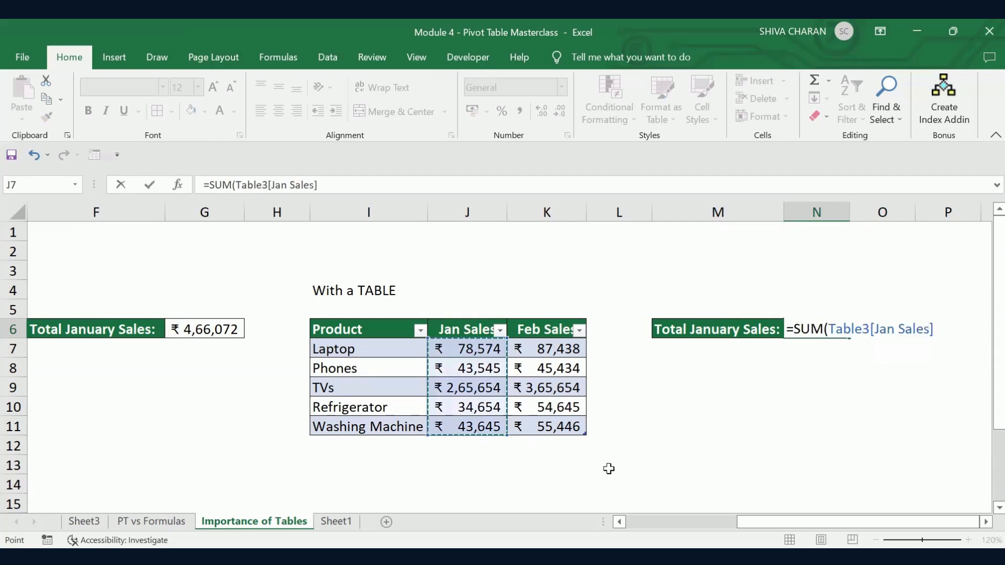
key("Return")
Compare the January total formulas in N6 and G6, and examine the empty row below each data set.
left_click(808, 328)
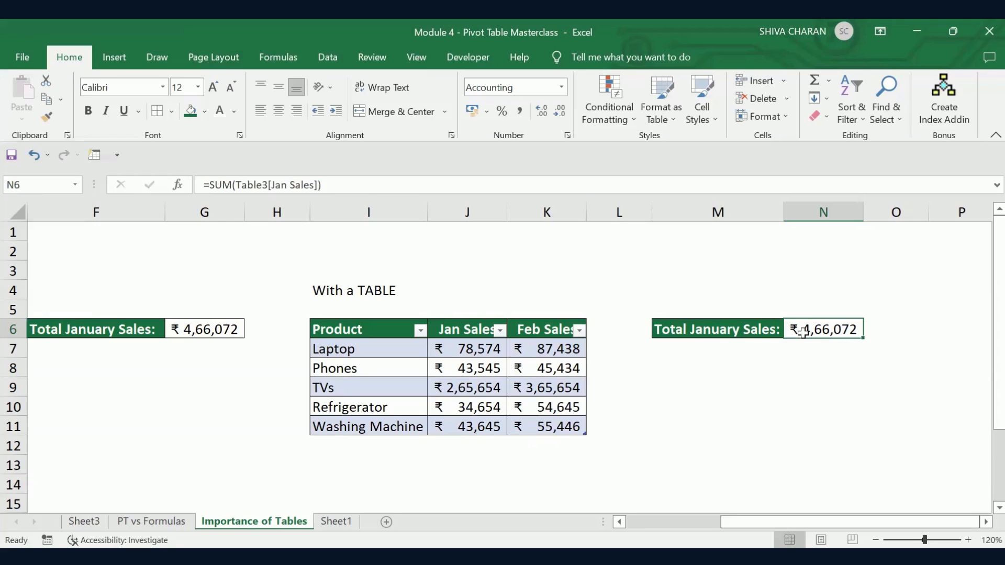
left_click(210, 324)
left_click(837, 328)
left_click(199, 327)
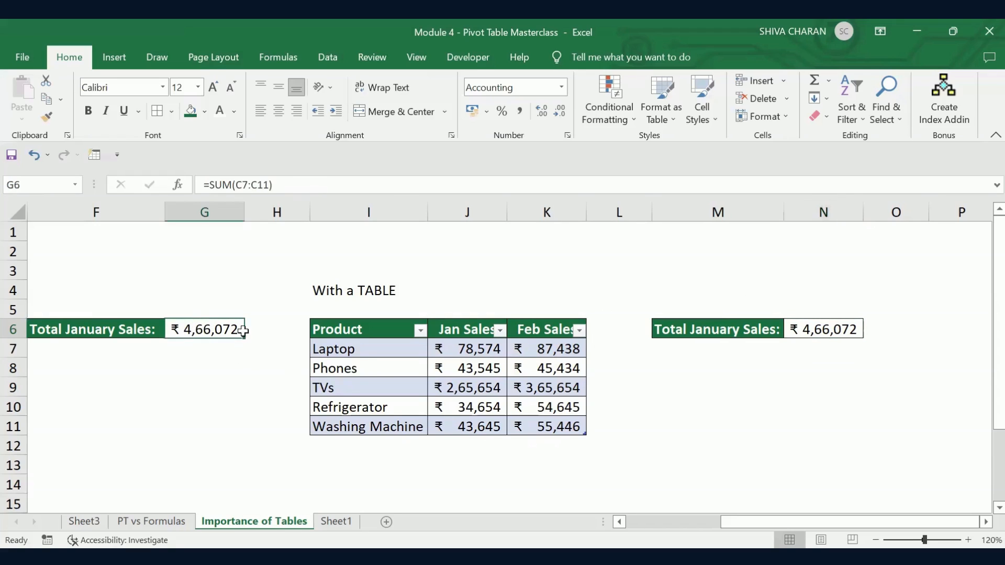
left_click(803, 329)
left_click(207, 329)
left_click(825, 328)
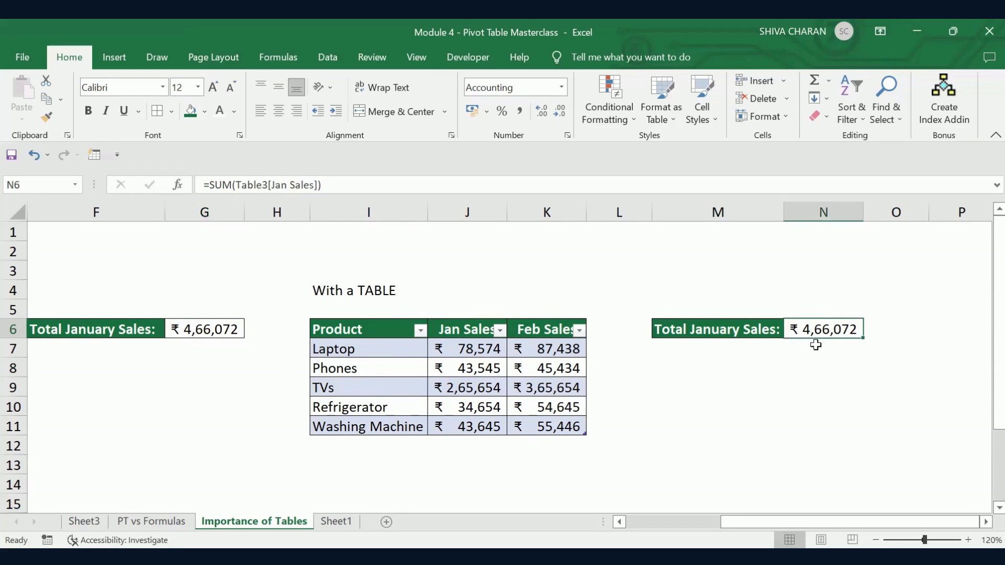
left_click(383, 444)
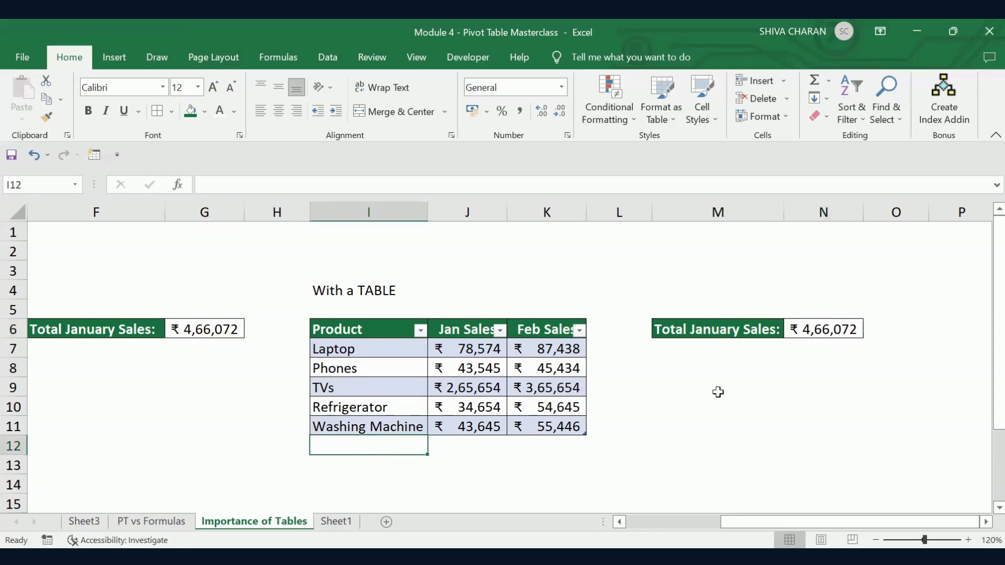
left_click(660, 521)
left_click(166, 447)
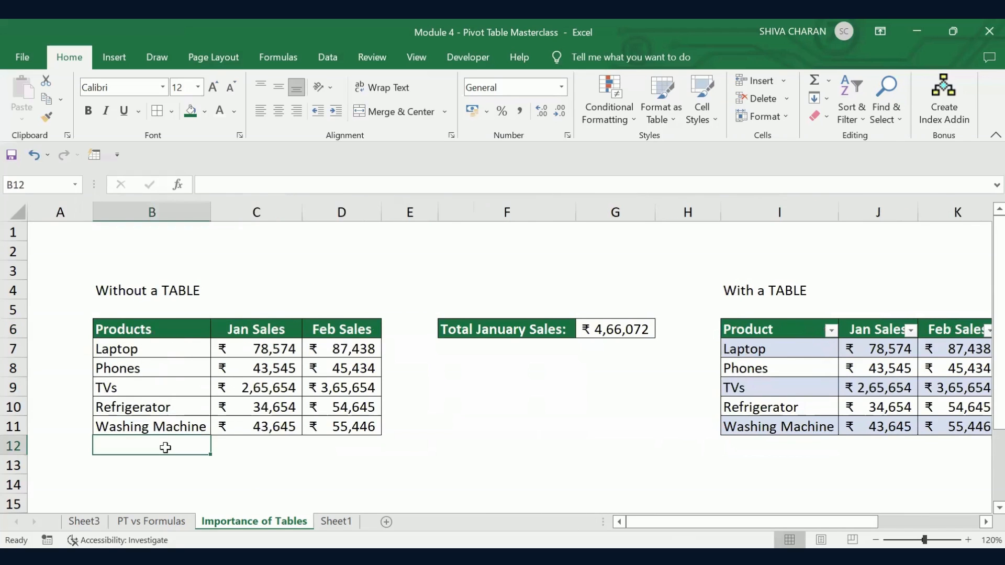
left_click(594, 331)
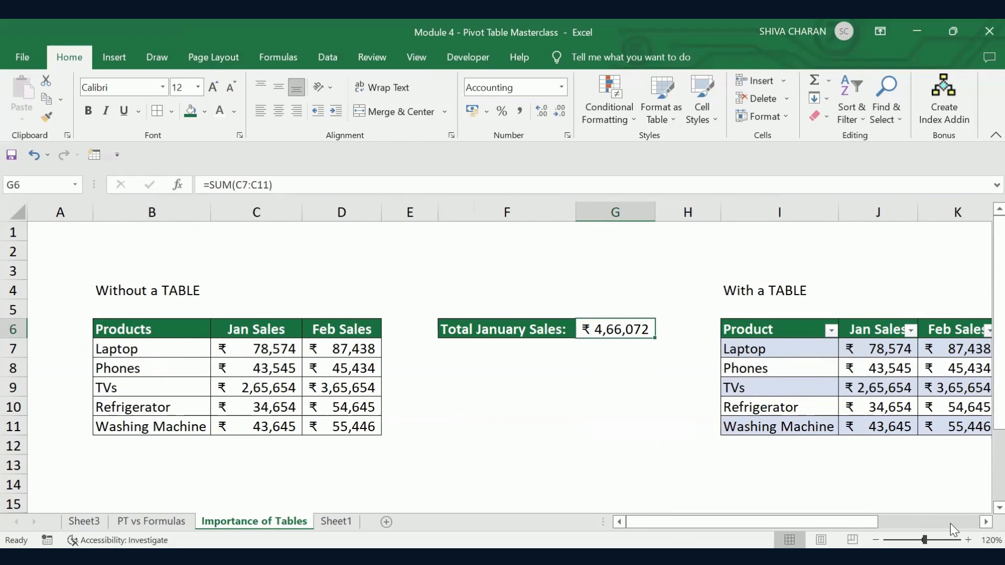
left_click_drag(950, 523, 826, 523)
Add the product AC in row 12 of the table with January sales of 76546 and February sales of 786743.
left_click(377, 446)
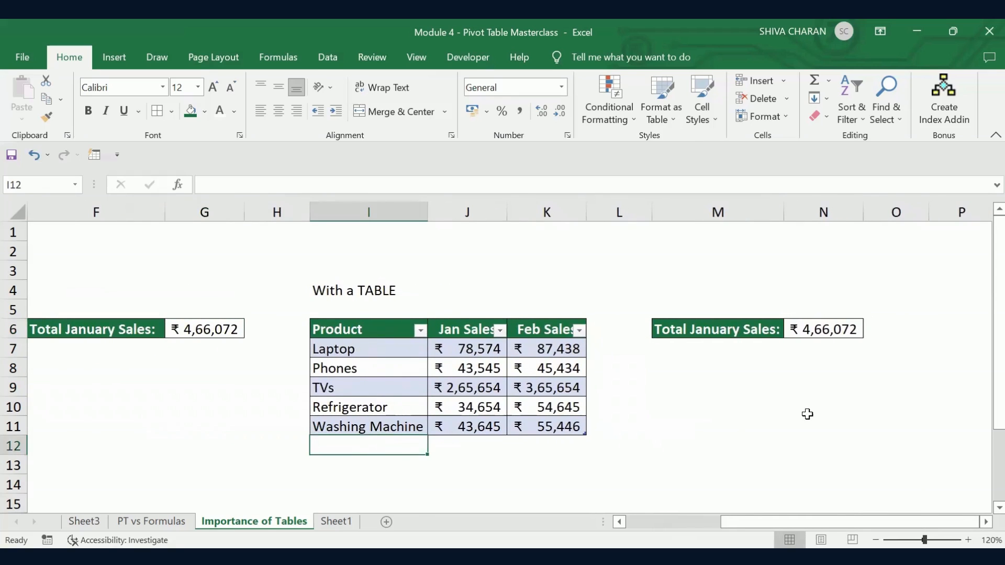
type("AC")
key("Tab")
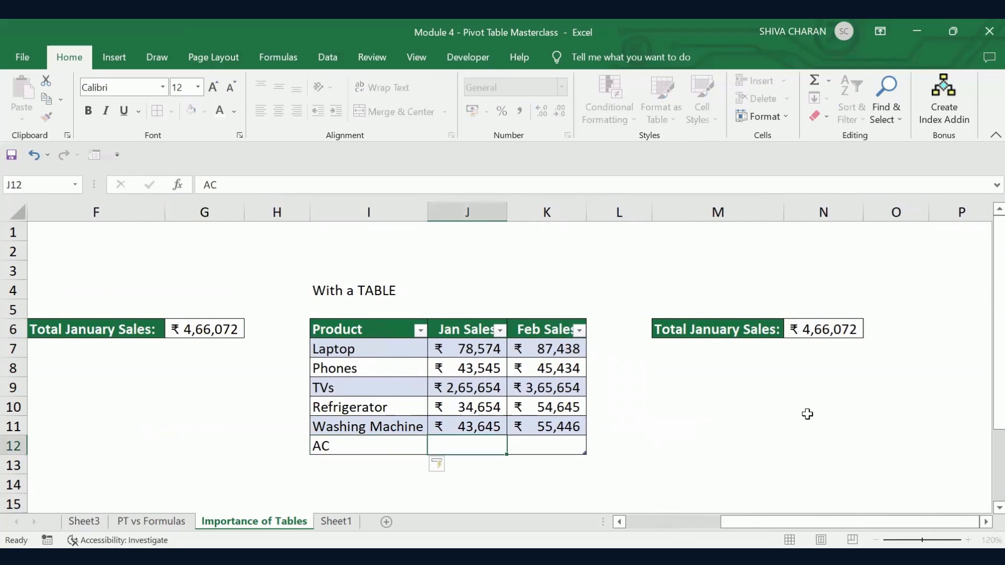
type("76546")
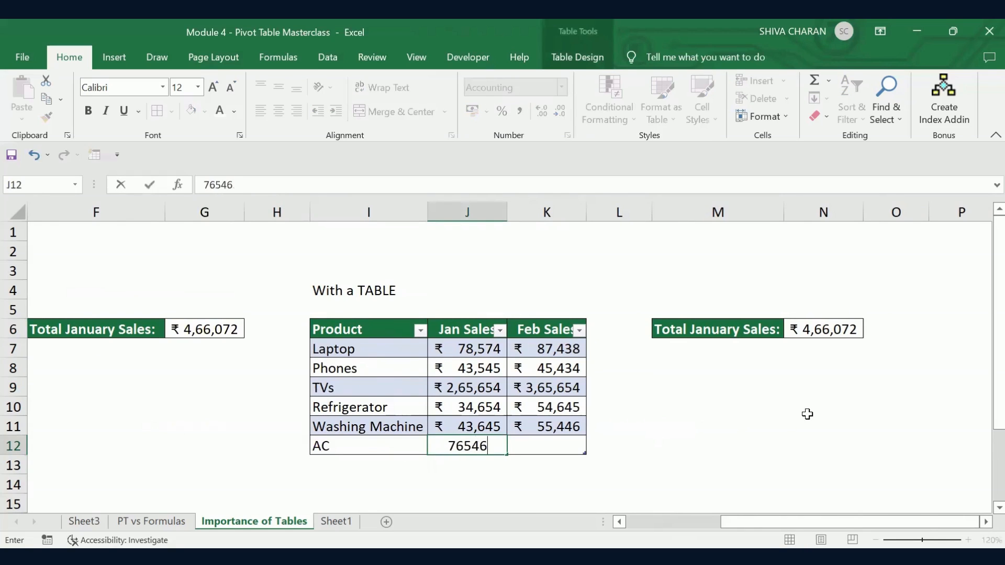
key("Return")
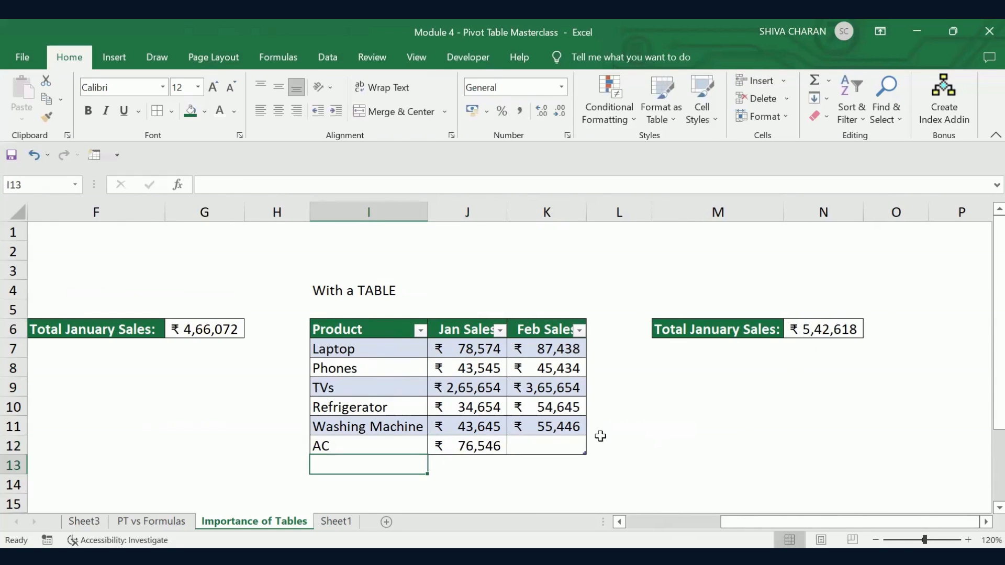
left_click(808, 336)
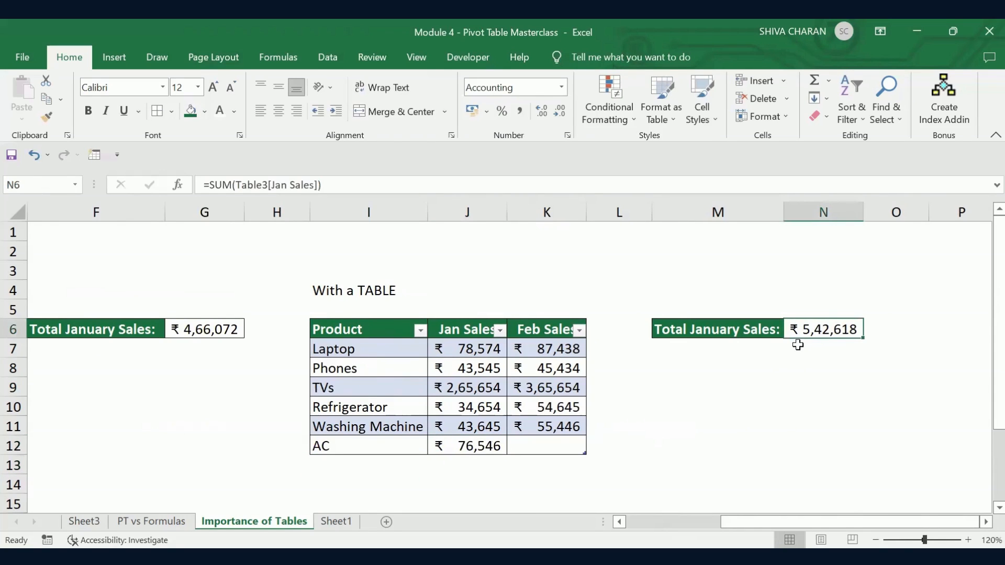
left_click(551, 450)
type("786743")
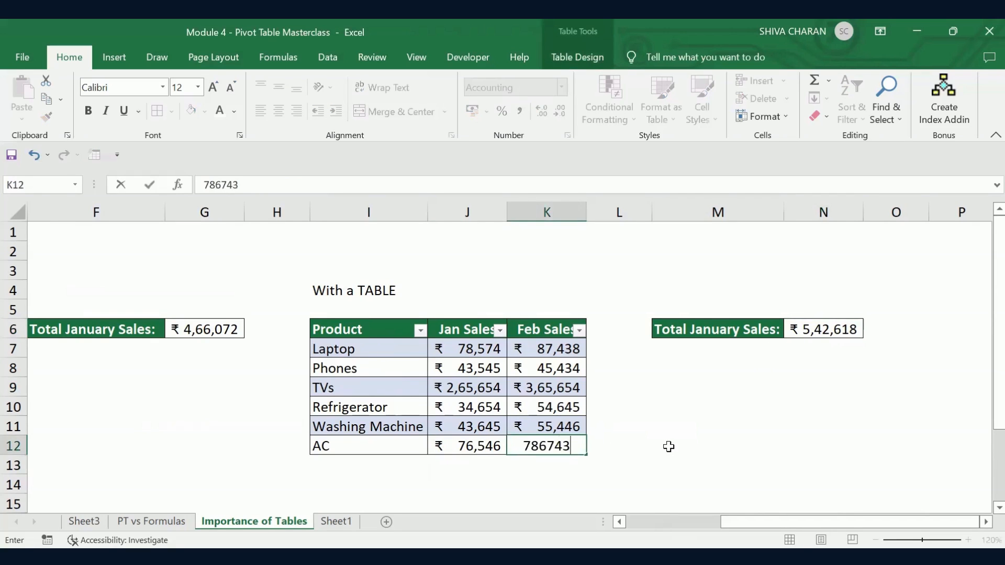
key("Return")
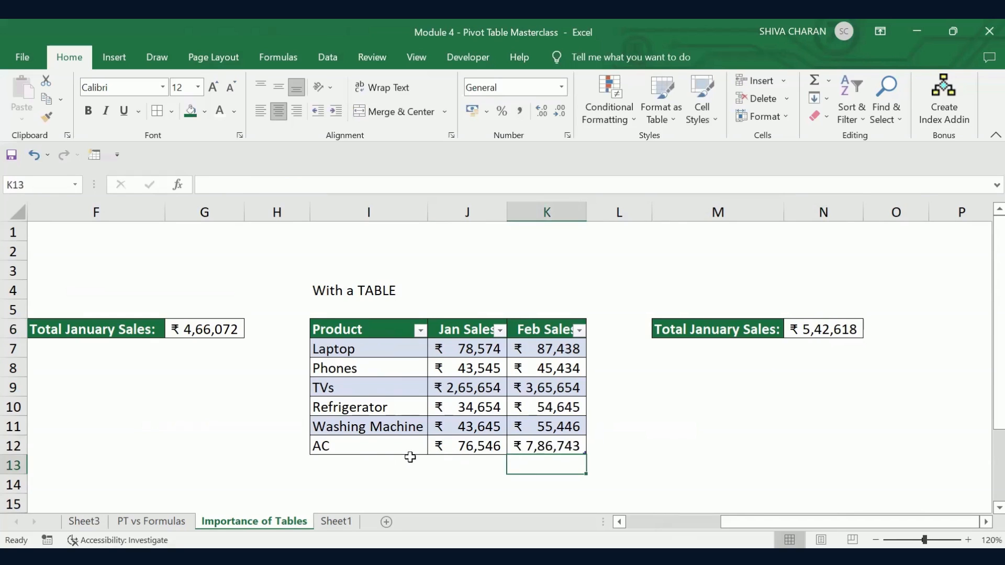
Add the product Pressure Cooker below AC with January sales 23432 and February sales 43543, and check the total in N6.
left_click(357, 461)
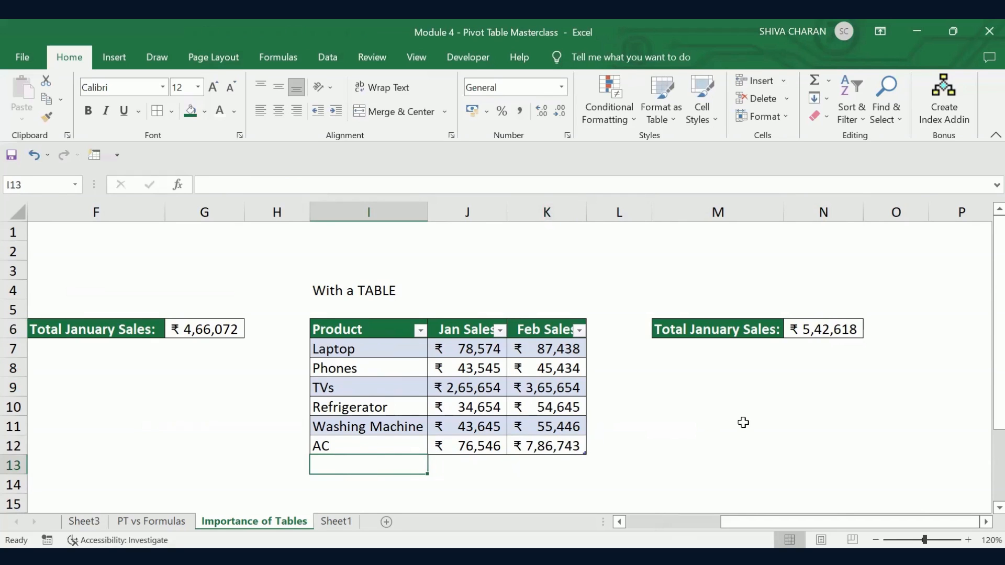
type("Pressure")
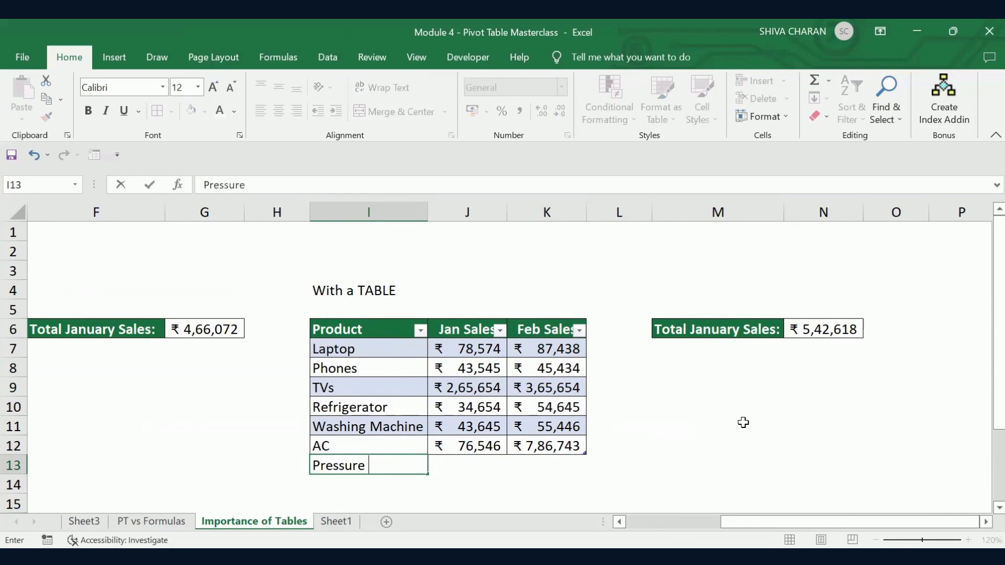
type(" Cooker")
key("Tab")
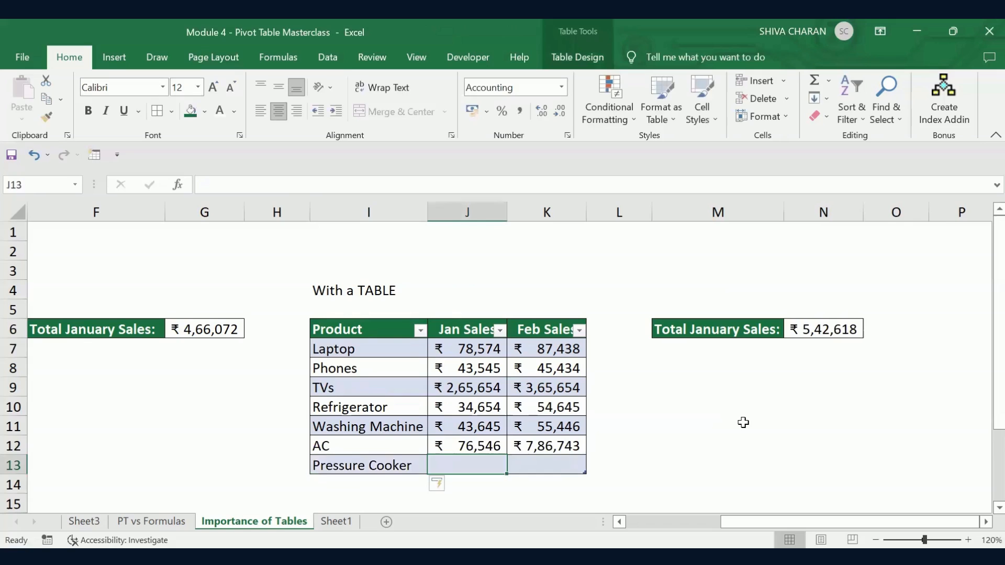
type("2343276")
key("BackSpace")
key("BackSpace")
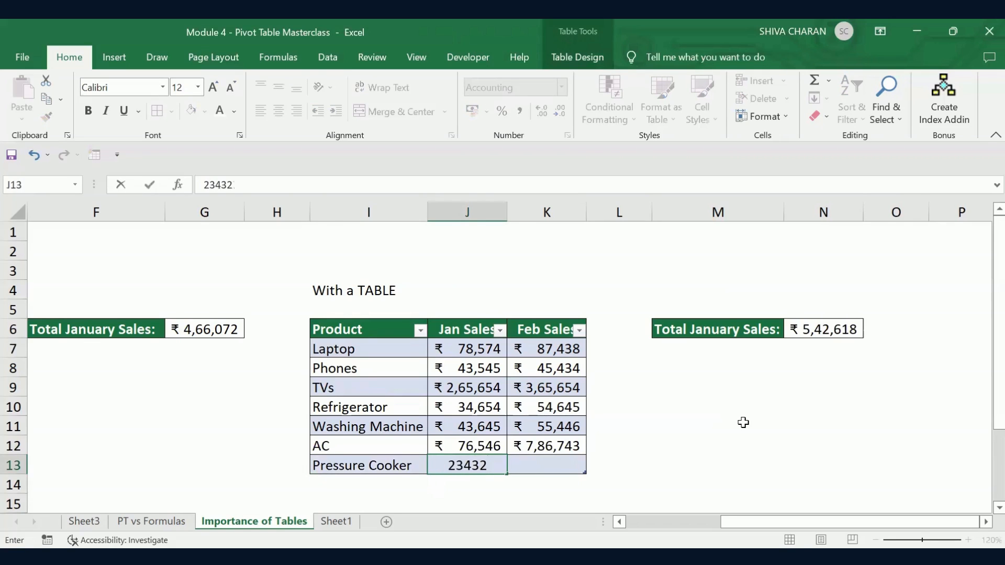
key("Return")
left_click(812, 330)
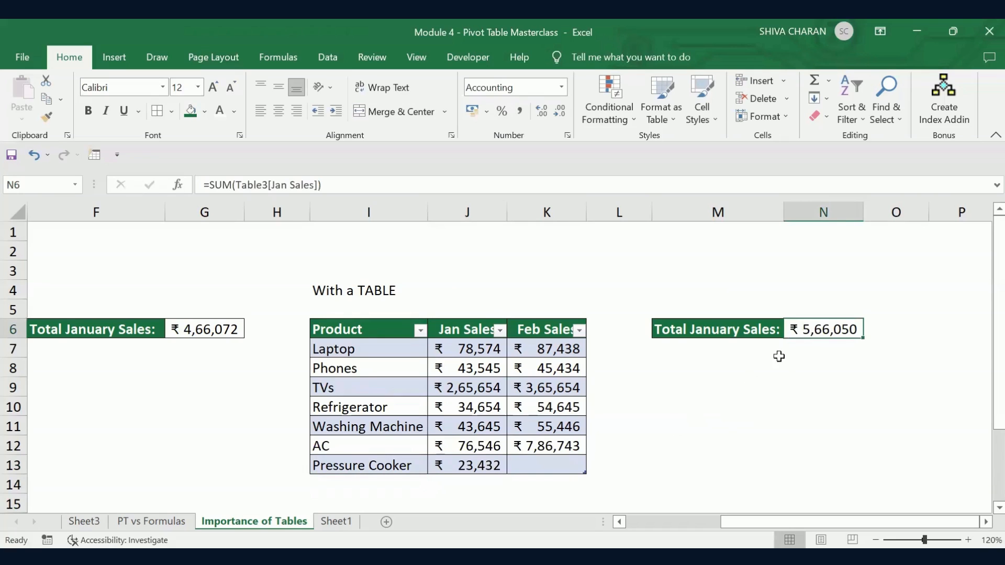
left_click(555, 469)
type("43543")
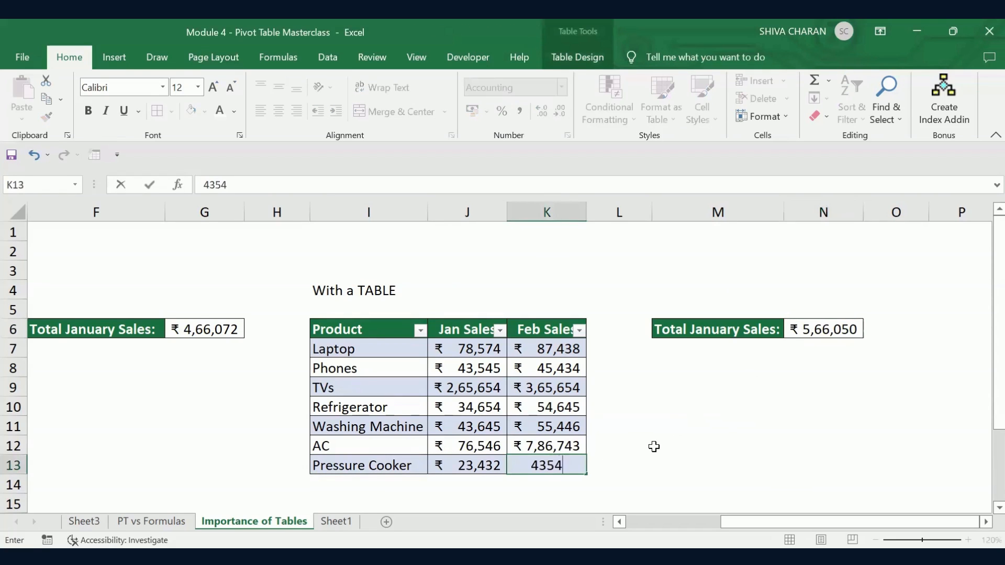
left_click(732, 429)
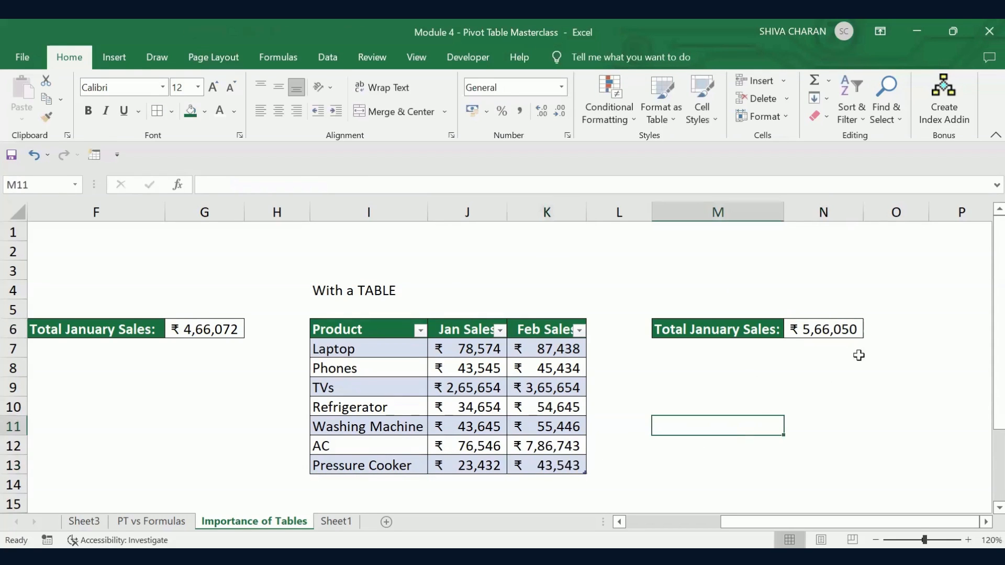
left_click(835, 334)
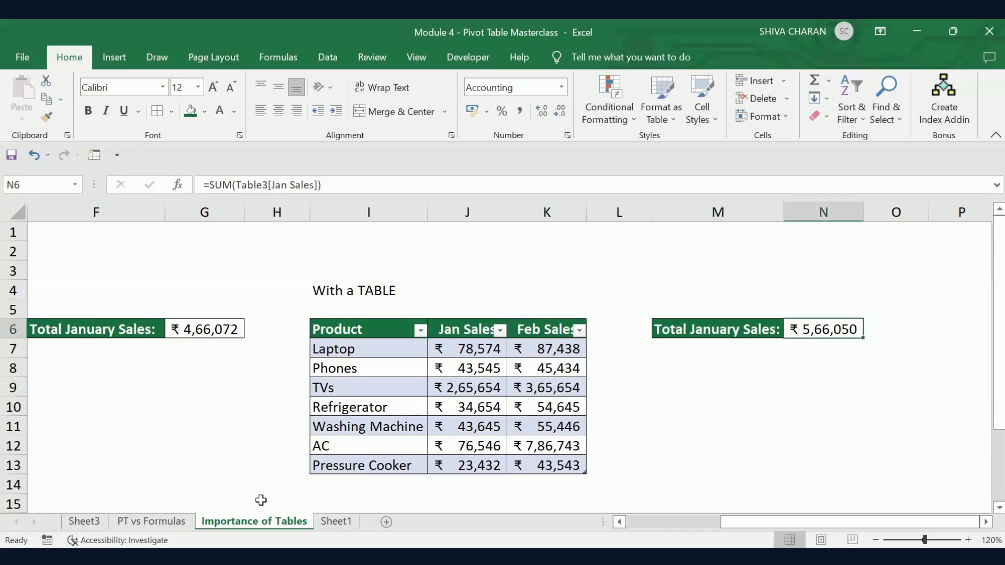
Delete the entire Pressure Cooker row, row 13, and check the January total in N6.
left_click(15, 465)
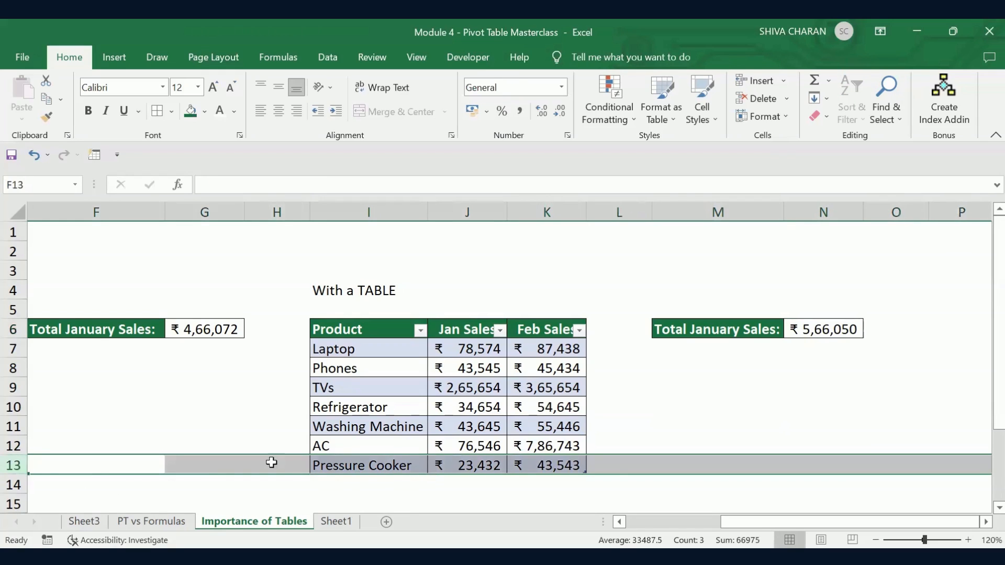
right_click(11, 465)
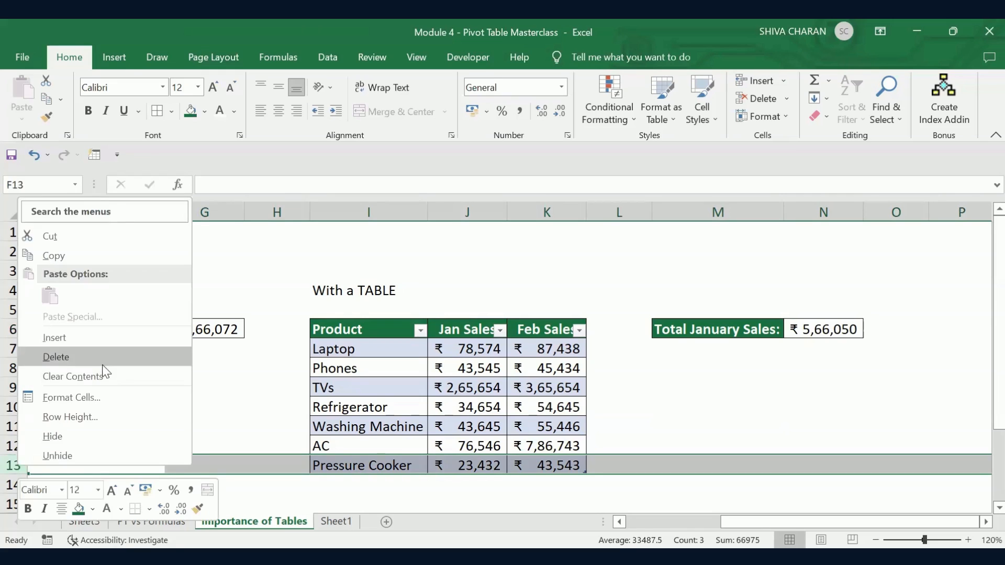
left_click(836, 328)
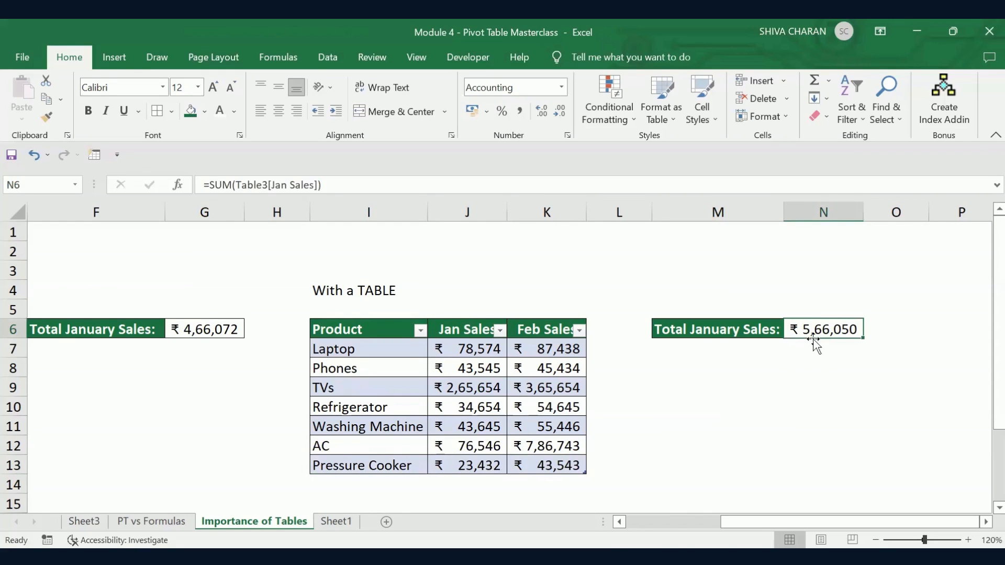
left_click(13, 465)
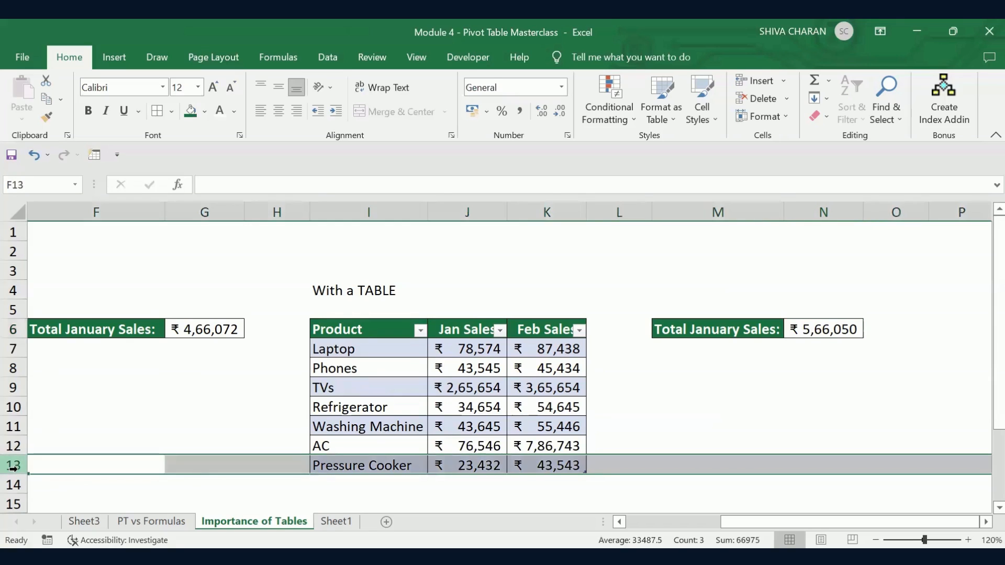
right_click(14, 465)
left_click(90, 360)
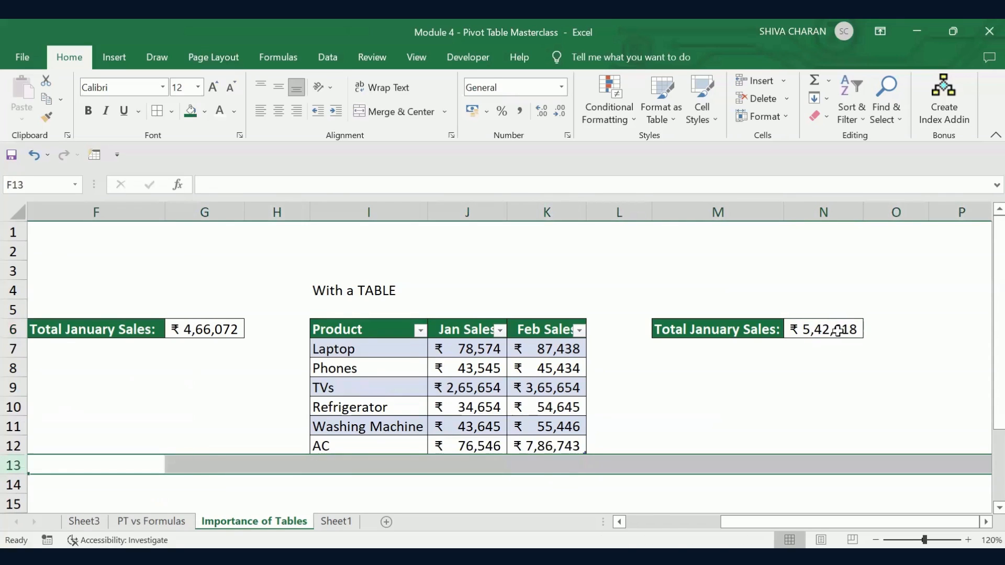
left_click(817, 328)
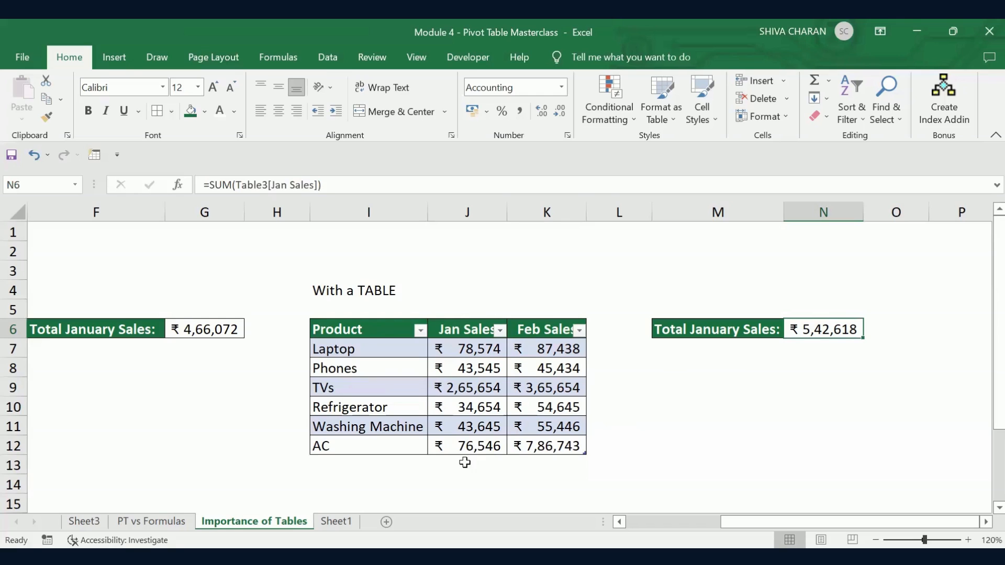
left_click(369, 468)
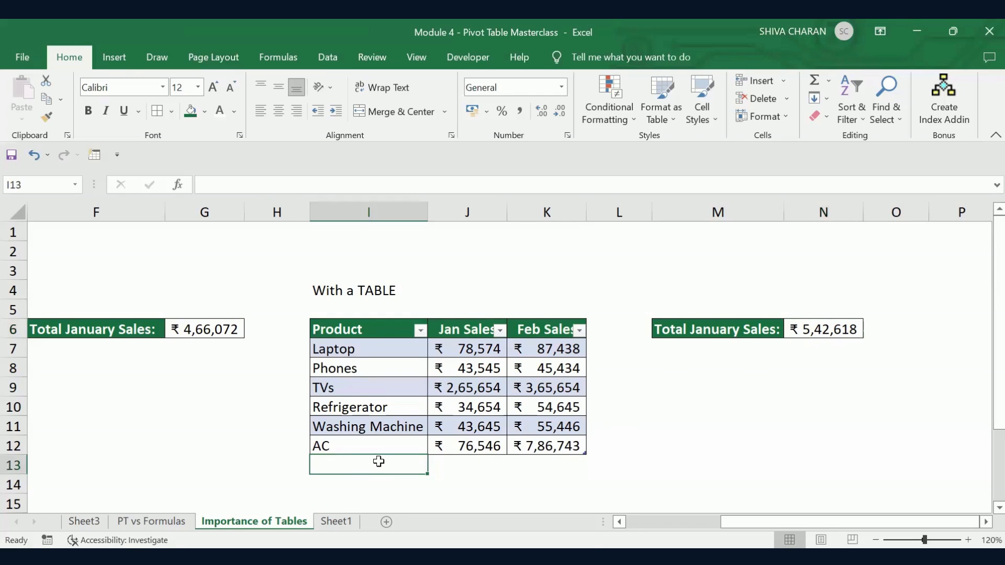
scroll(379, 461, "down", 1)
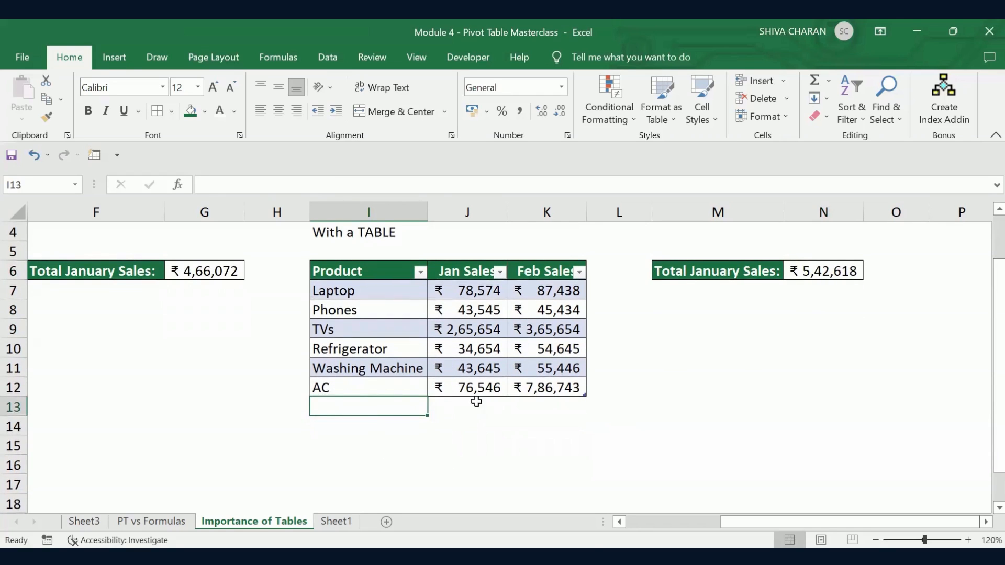
left_click(838, 268)
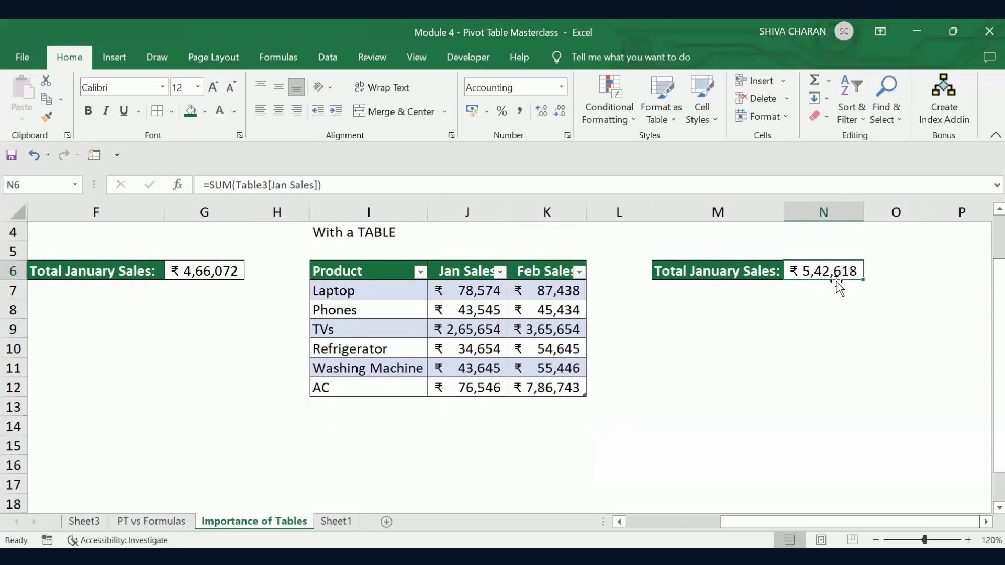
scroll(774, 387, "up", 1)
left_click(747, 420)
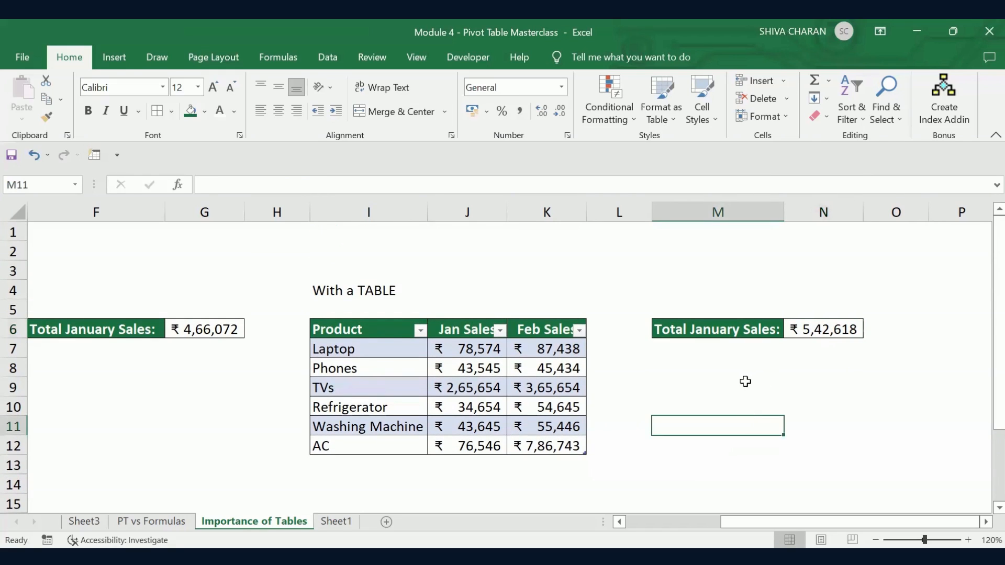
Review the formula in N6 and the table's sales headers, and insert a blank column before column M.
left_click(830, 329)
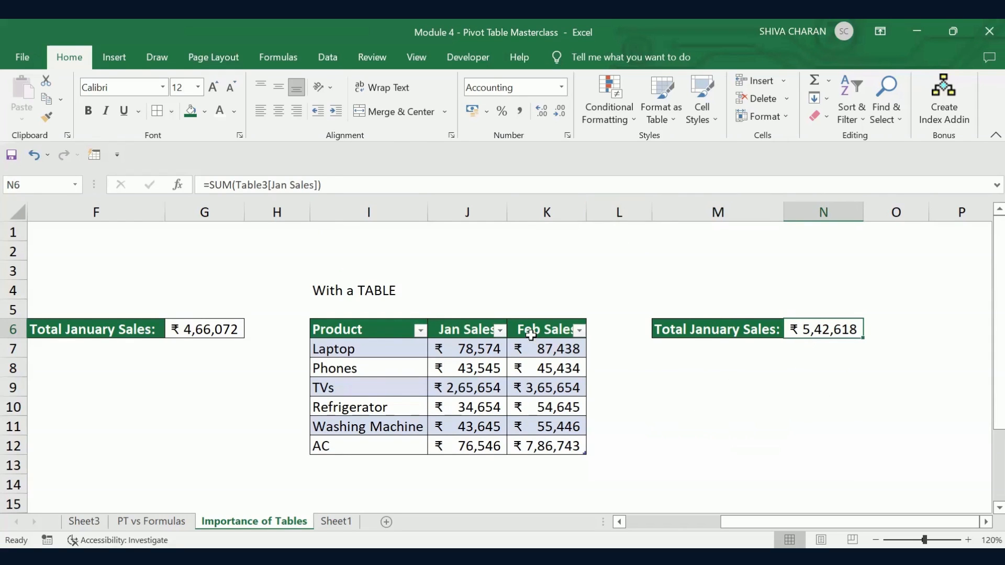
left_click(475, 330)
left_click(544, 330)
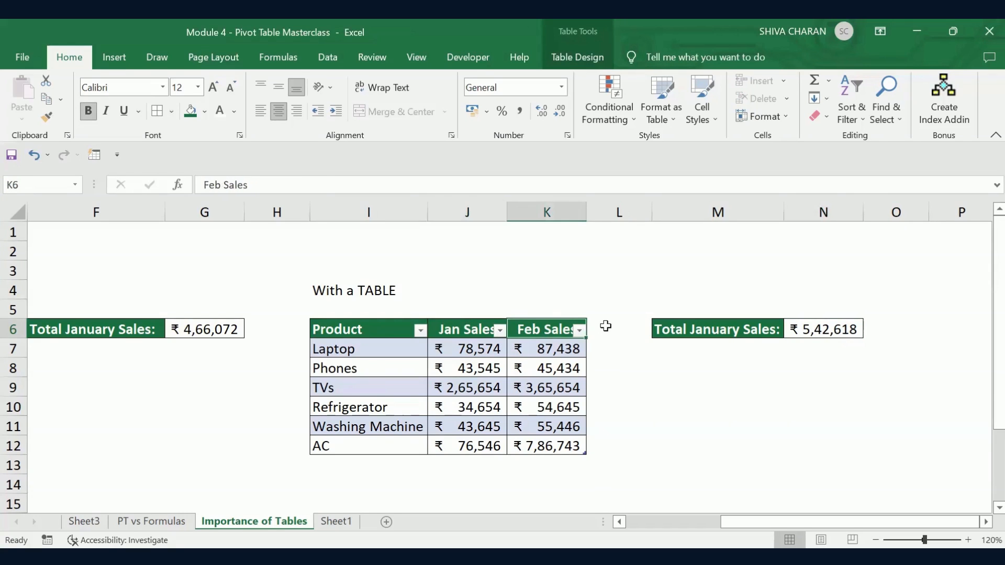
left_click(604, 327)
left_click(682, 211)
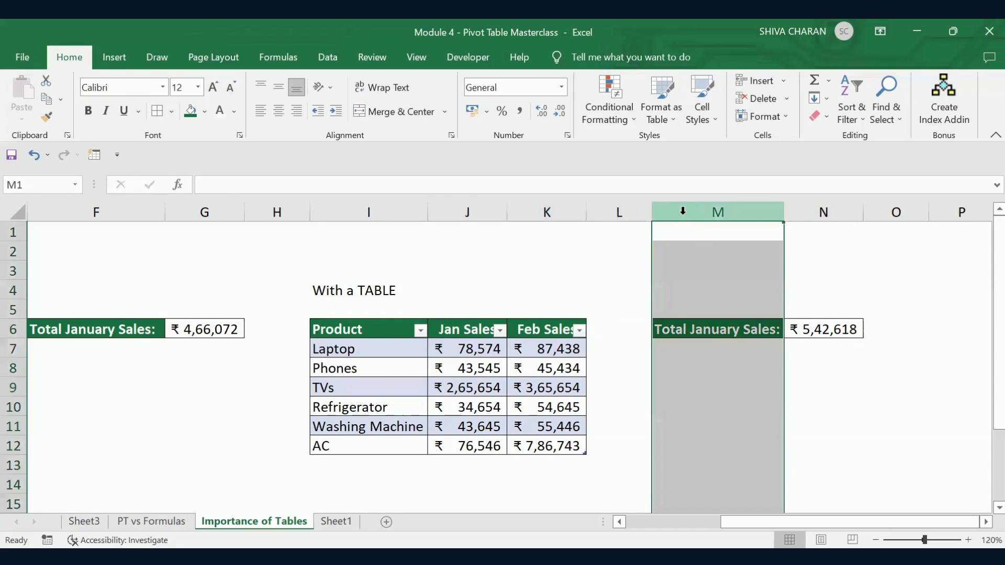
right_click(735, 352)
left_click(737, 351)
Add a Total Sales column to the table by entering its header in L6, and inspect the cells below it.
left_click(619, 332)
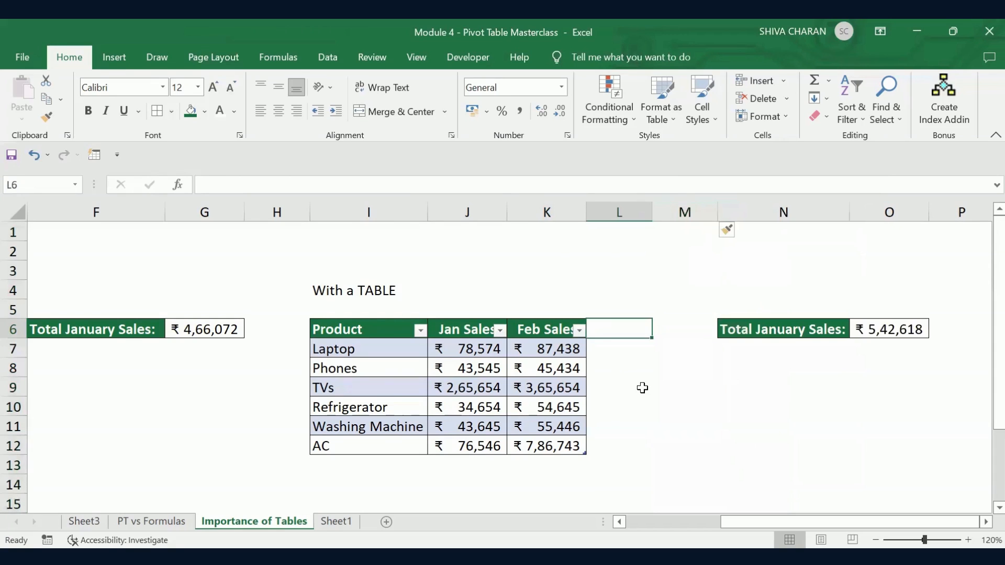
type("Total Sal")
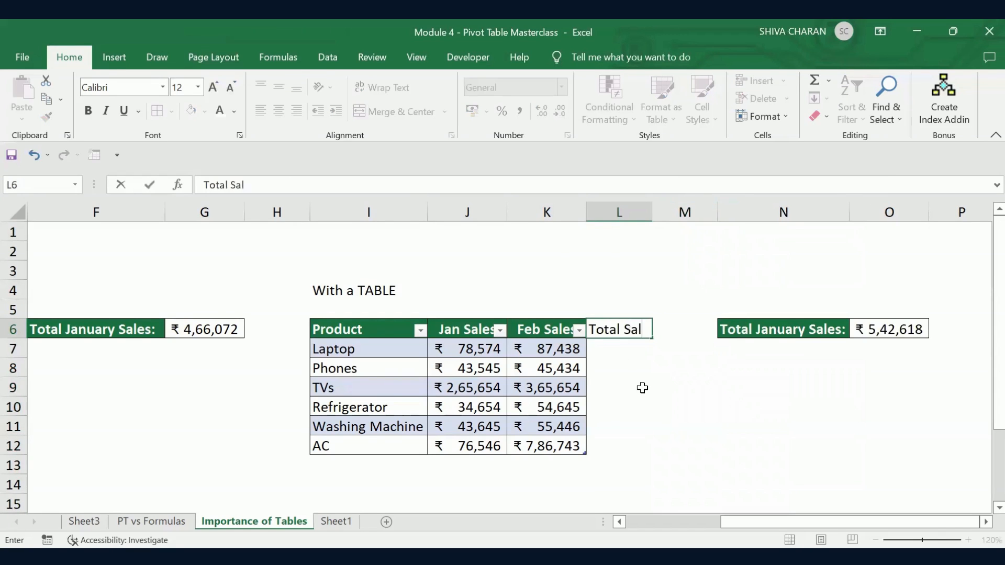
type("es")
key("Return")
left_click(700, 426)
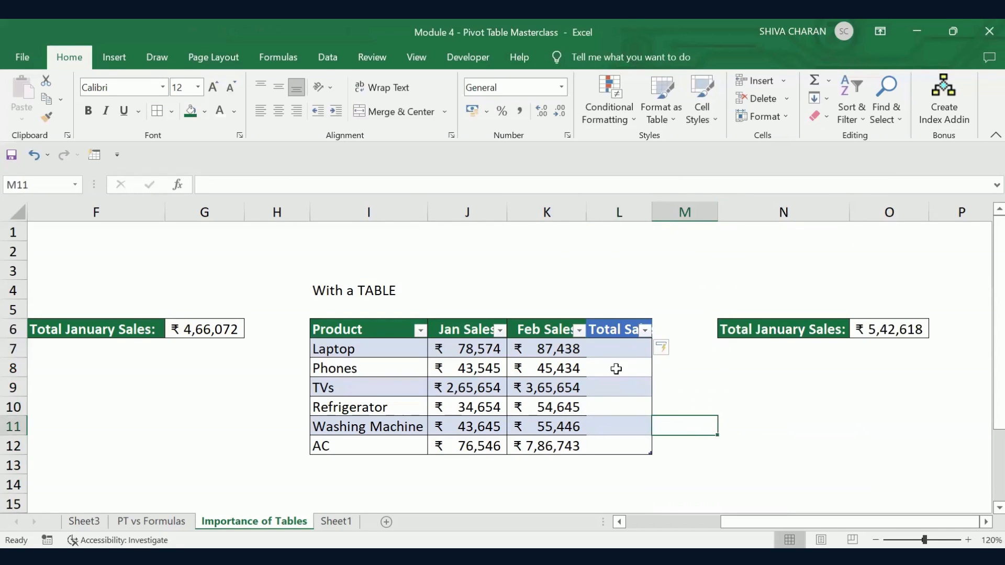
left_click(601, 350)
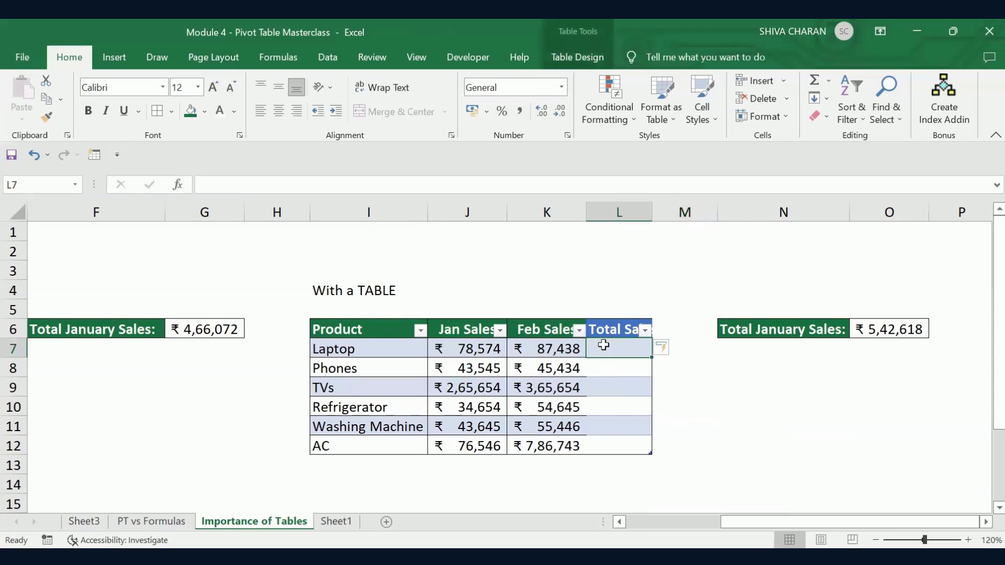
left_click_drag(604, 345, 602, 453)
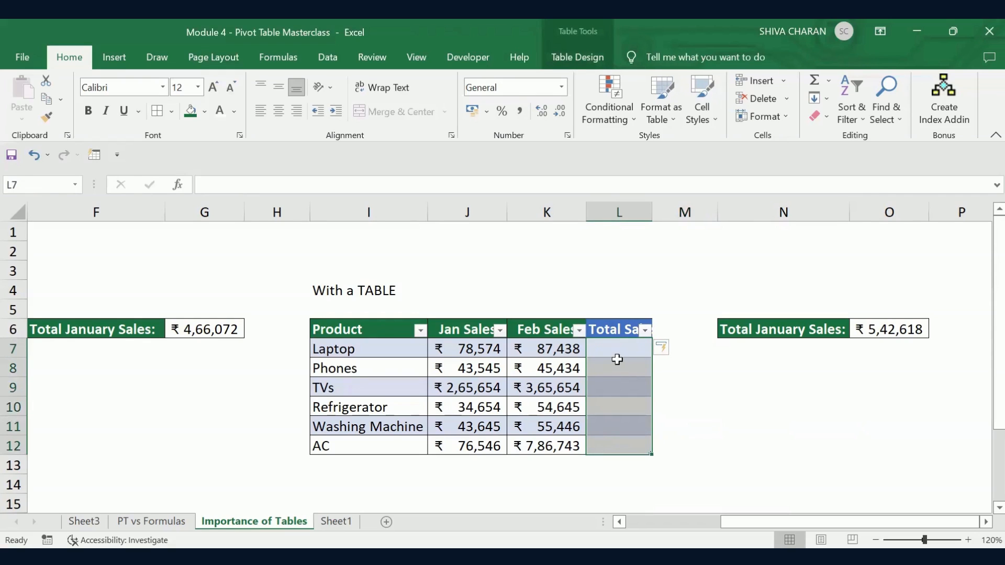
left_click(701, 432)
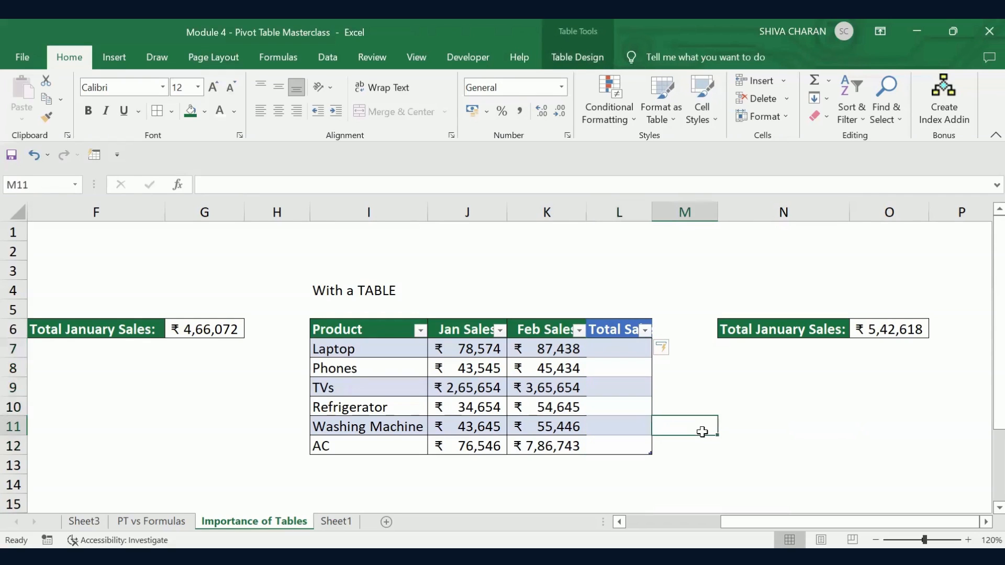
left_click(613, 317)
left_click(528, 333)
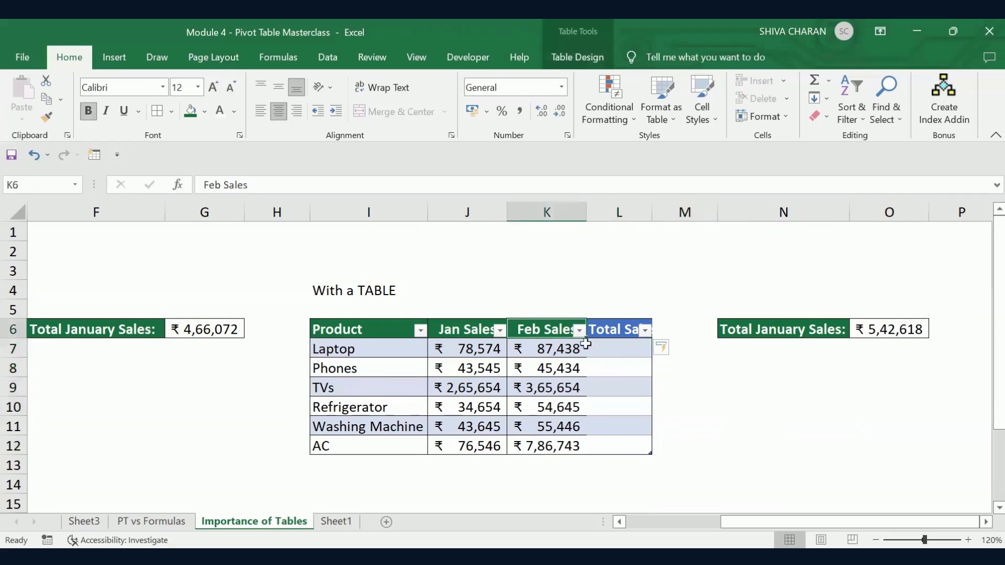
Enter the formula =[@[Feb Sales]] in L7 for the Total Sales column.
left_click(612, 348)
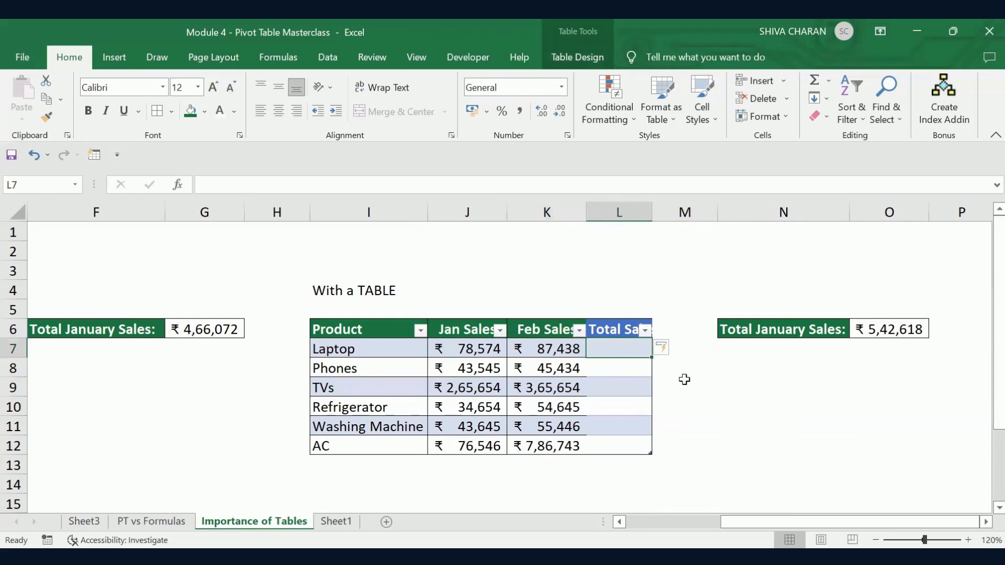
type("=")
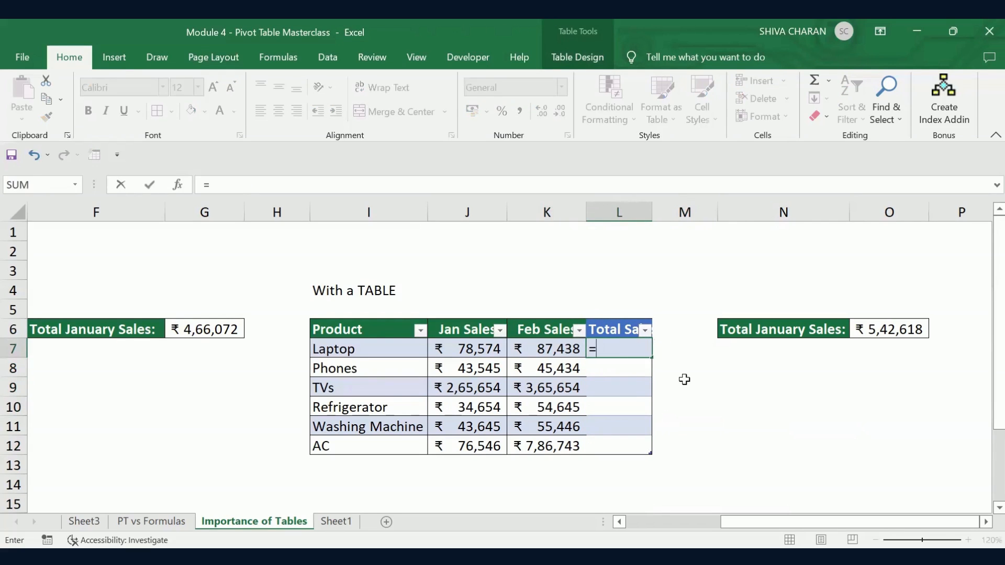
left_click(460, 348)
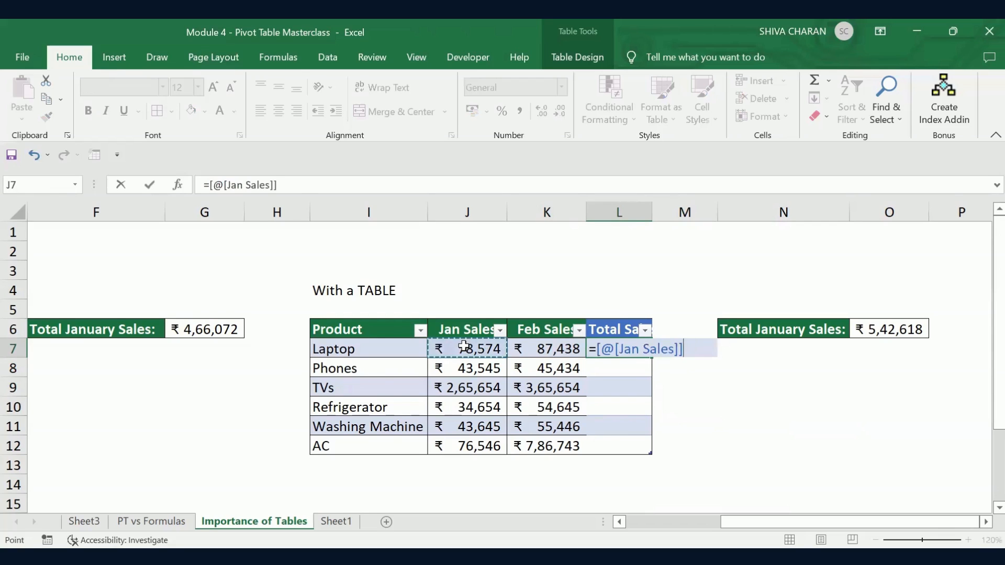
left_click(525, 349)
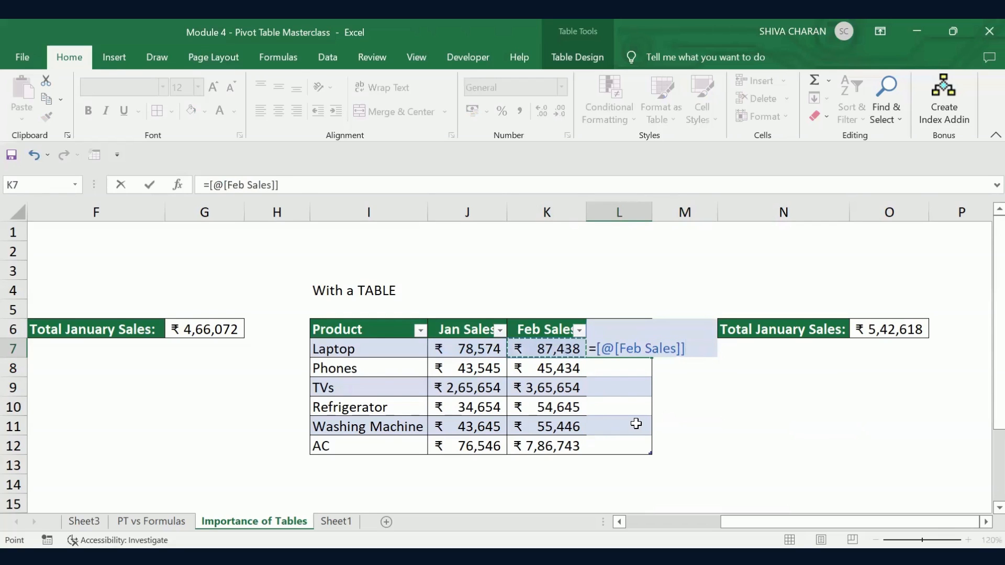
key("Return")
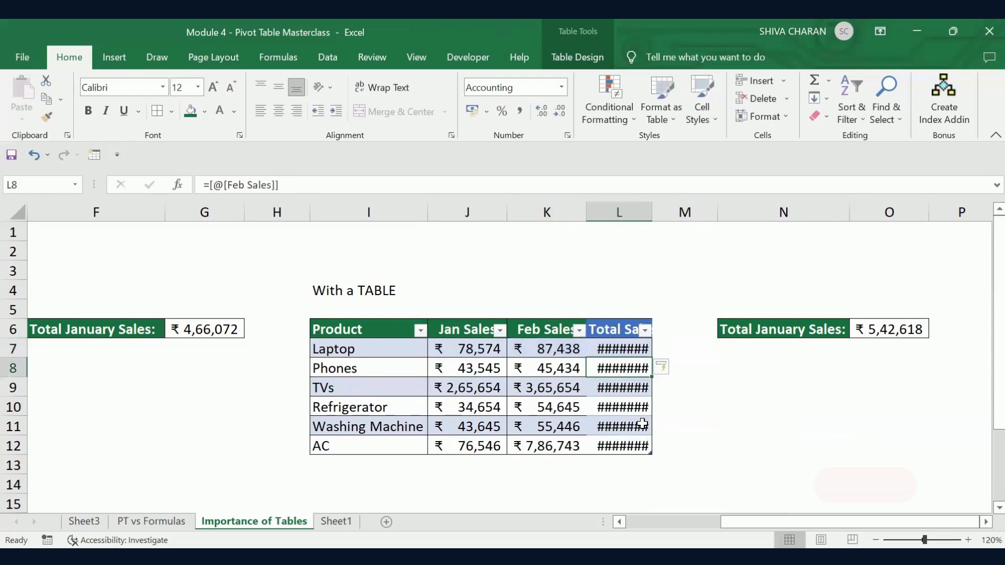
Fit the width of column L to its contents and clear the formulas from L7:L12.
double_click(651, 212)
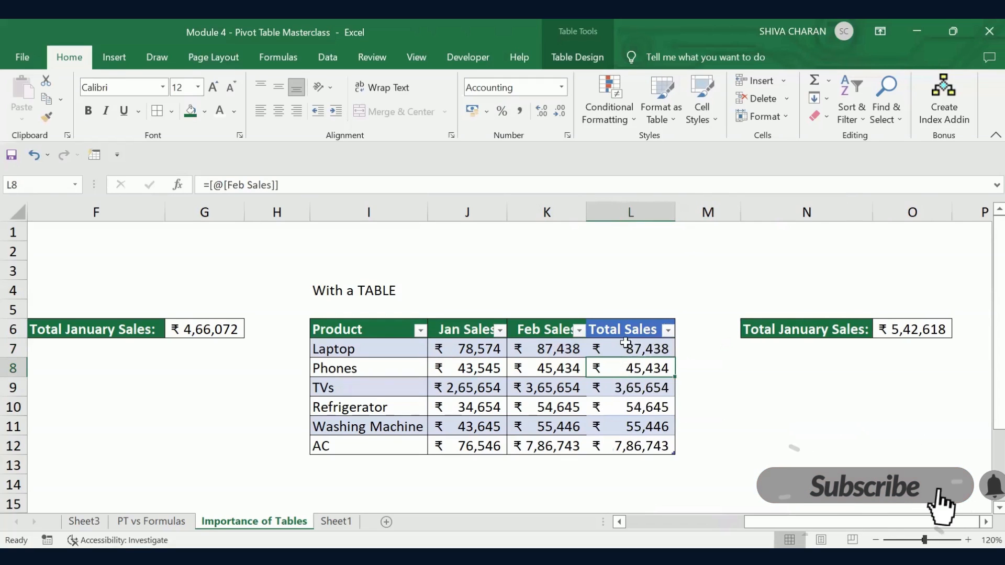
left_click(632, 348)
key("Delete")
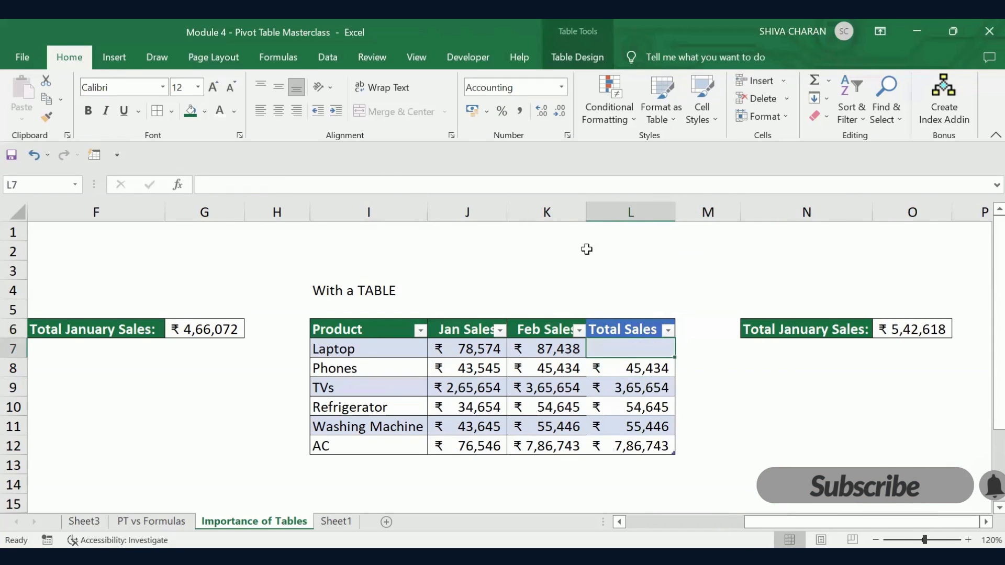
key("shift+Down")
key("shift+Down")
key("shift+Down")
key("shift+Down")
key("shift+Down")
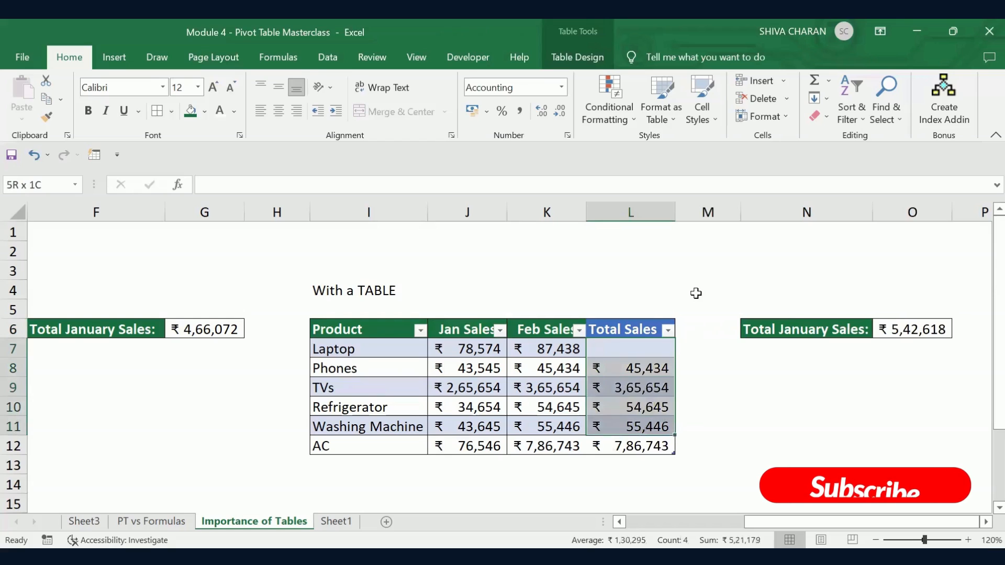
key("Delete")
key("Up")
key("Down")
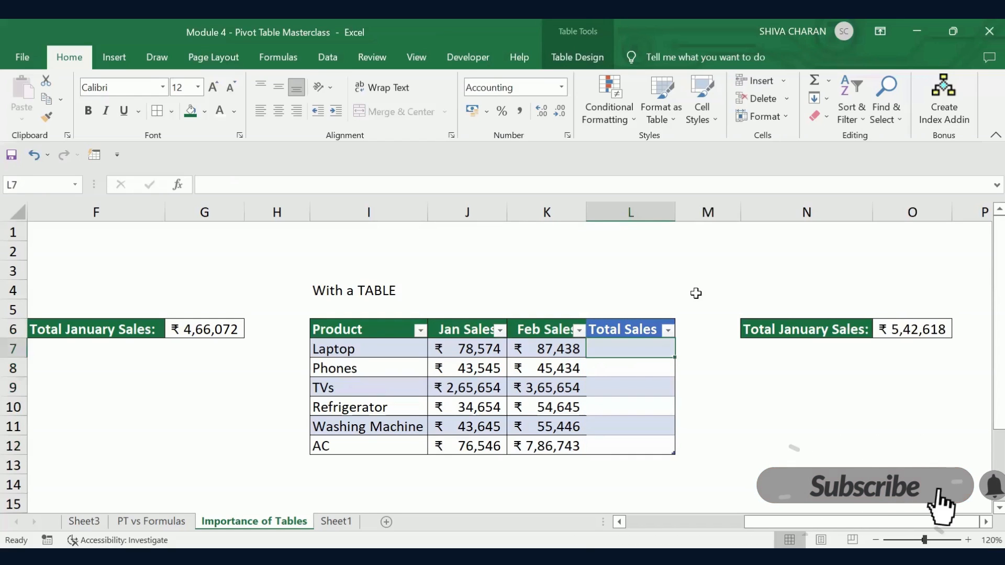
Calculate Total Sales for the whole table column by entering =[@[Jan Sales]]+[@[Feb Sales]] in L7.
type("=")
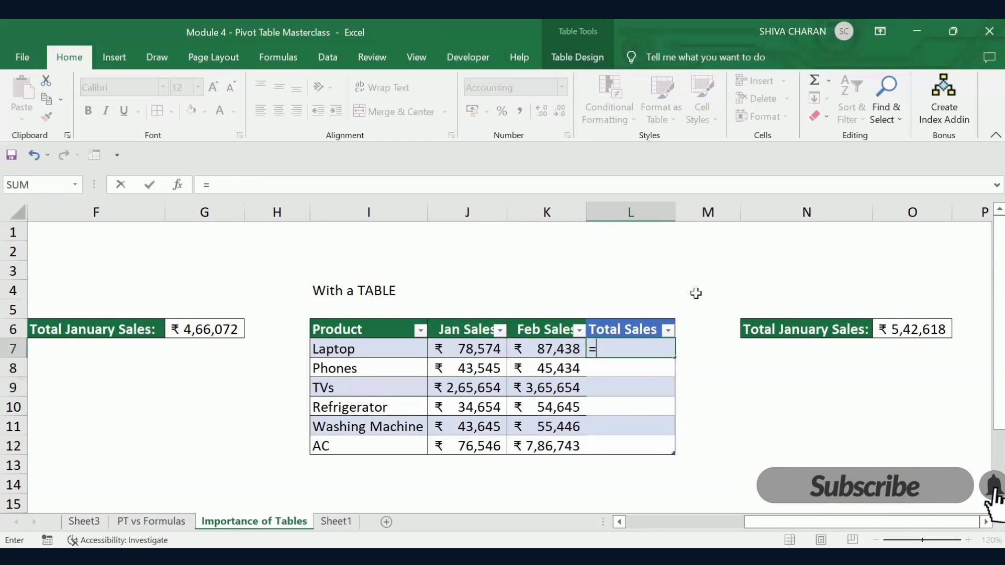
left_click(473, 353)
type(",")
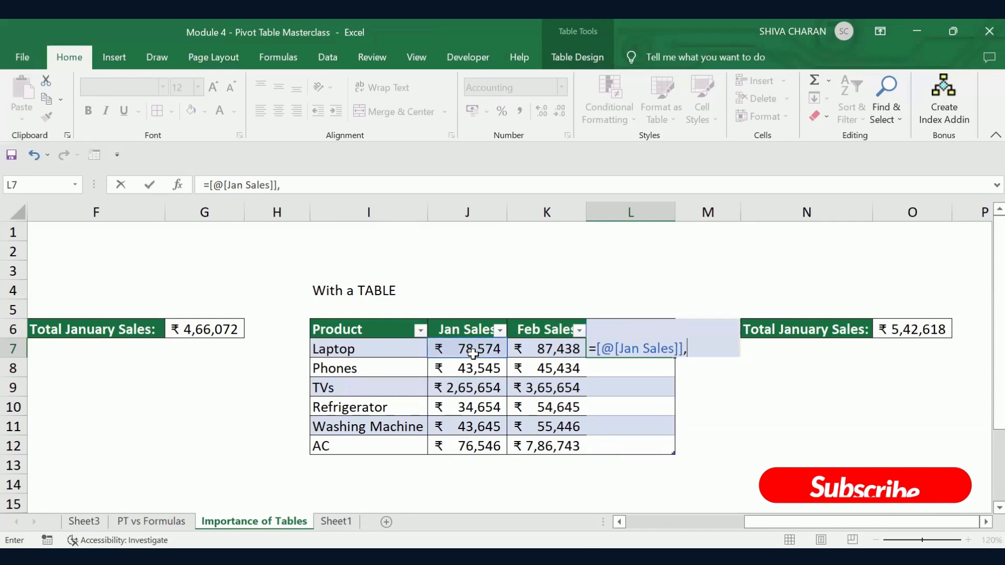
left_click(551, 343)
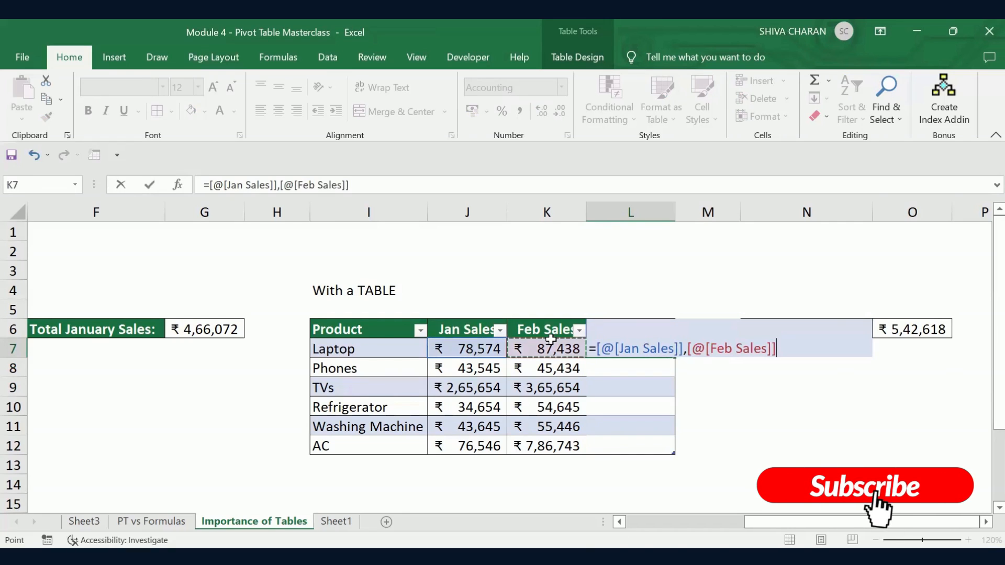
left_click(688, 350)
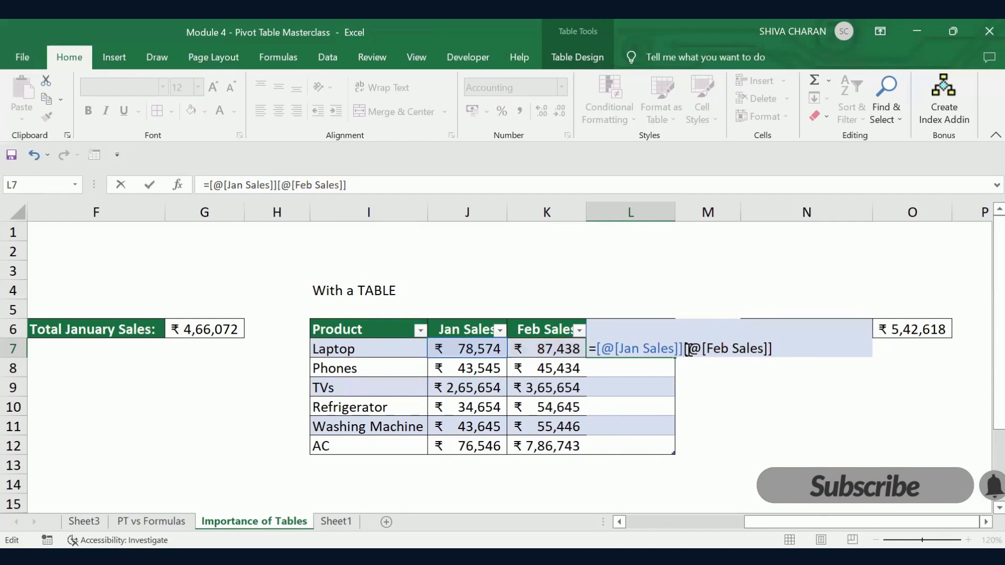
key("BackSpace")
type("+")
key("Return")
left_click(760, 469)
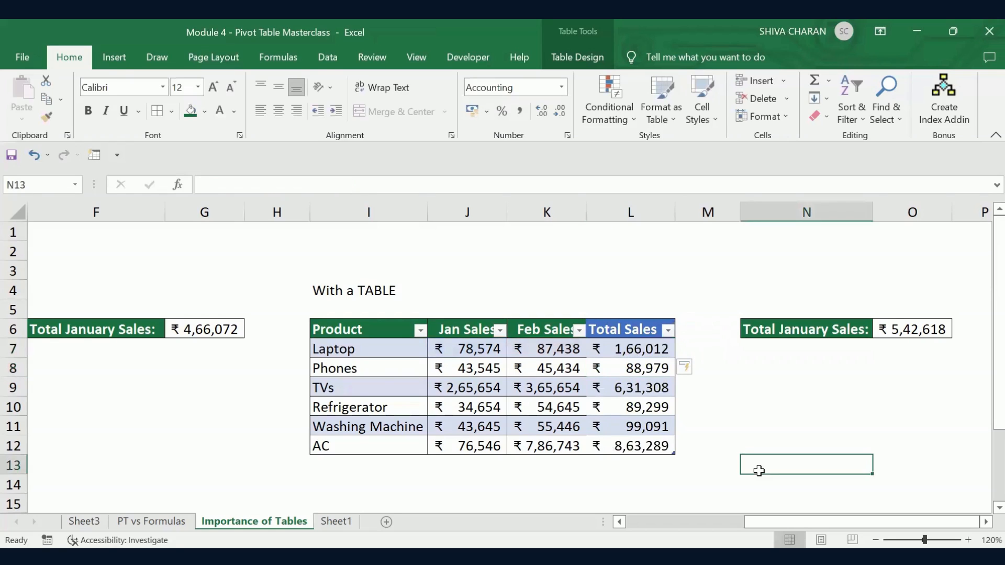
Examine the Total Sales formulas in L7:L12 and compare them with the January and February cells they refer to.
left_click(628, 348)
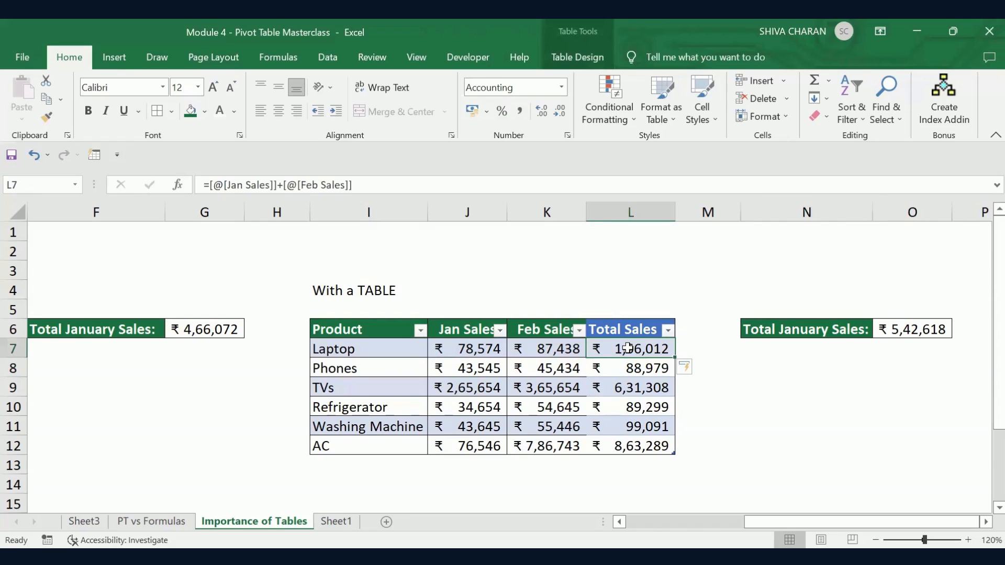
left_click(460, 335)
left_click(467, 344)
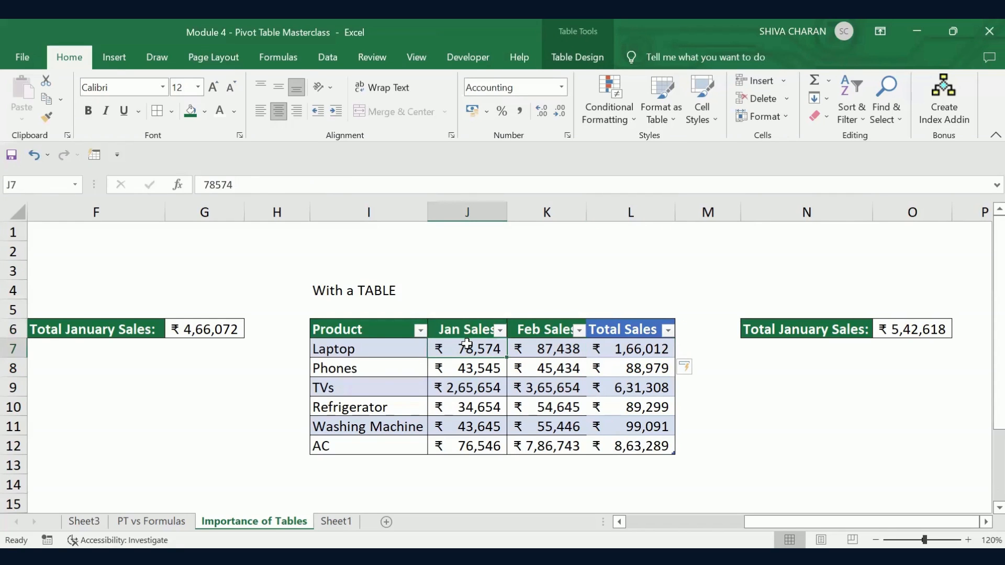
left_click(540, 349)
left_click(621, 349)
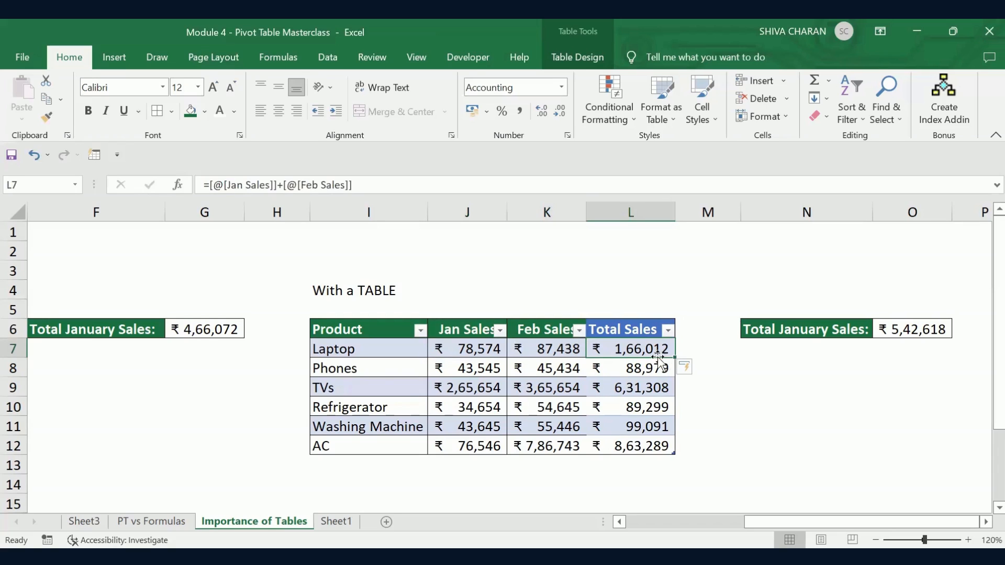
left_click(619, 367)
left_click(634, 387)
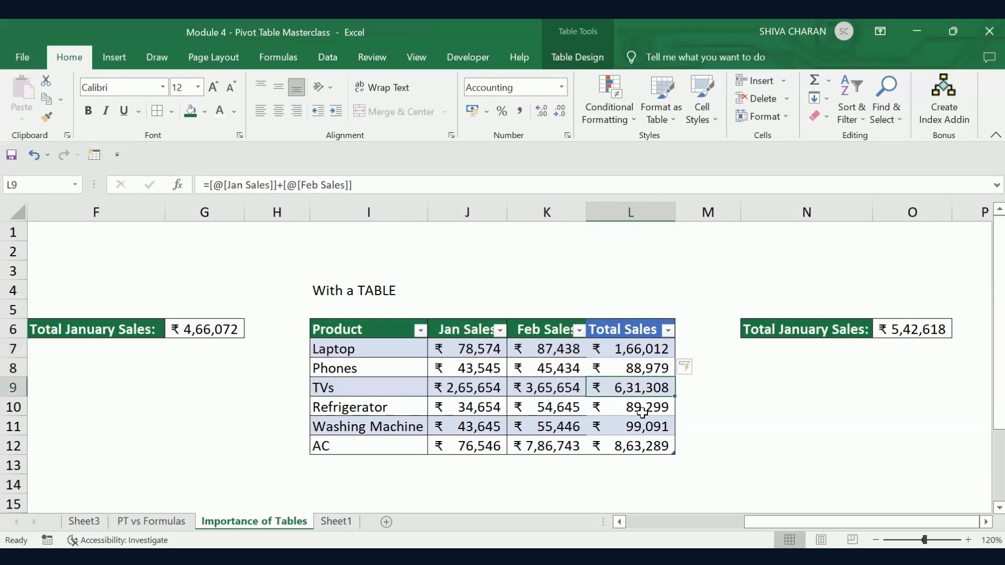
left_click(642, 413)
left_click(635, 350)
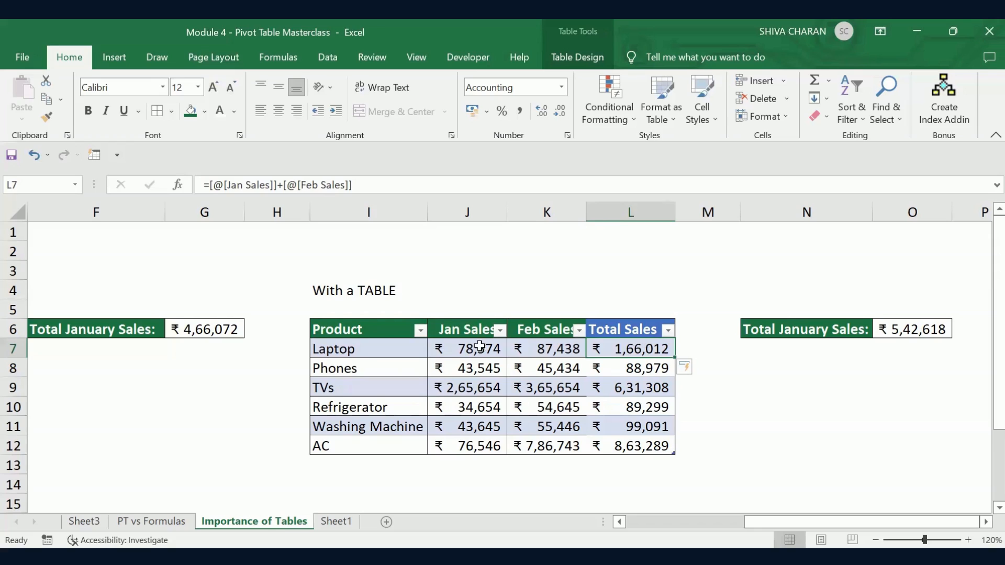
left_click(455, 347)
left_click(605, 347)
left_click_drag(645, 367, 648, 440)
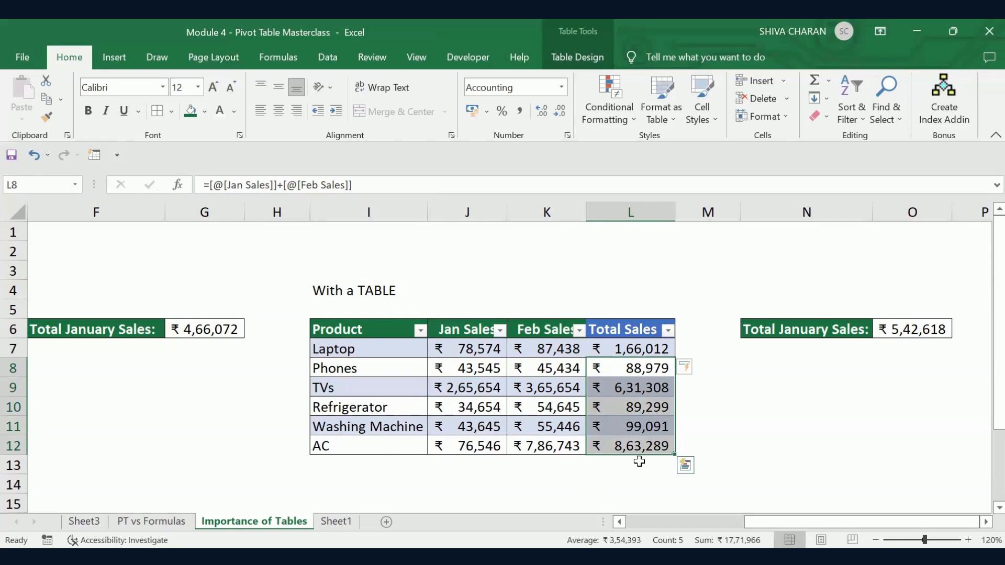
Add a Cooker row directly below AC in the table, with Jan Sales of 45543 and Feb Sales of 24763.
left_click(371, 463)
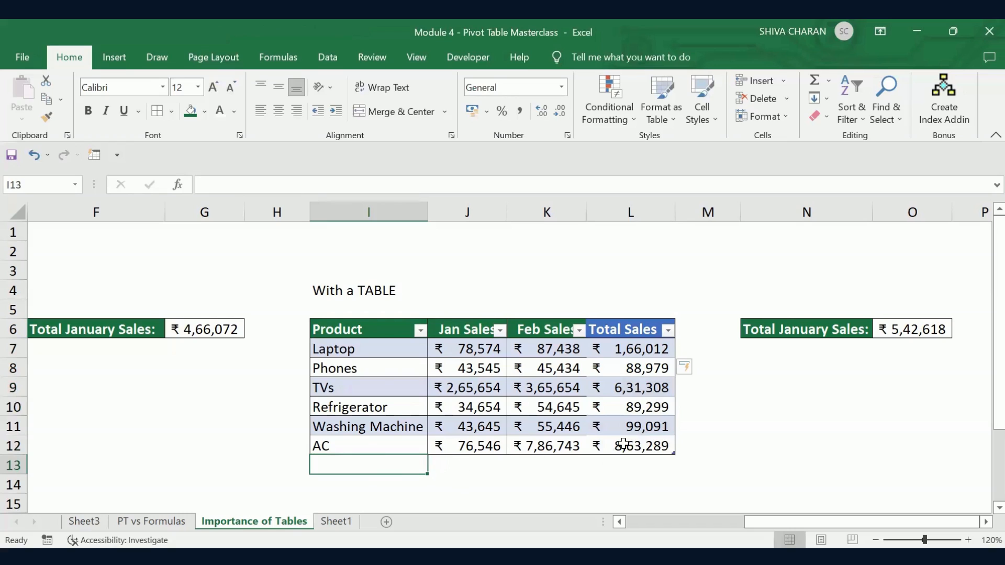
type("Co")
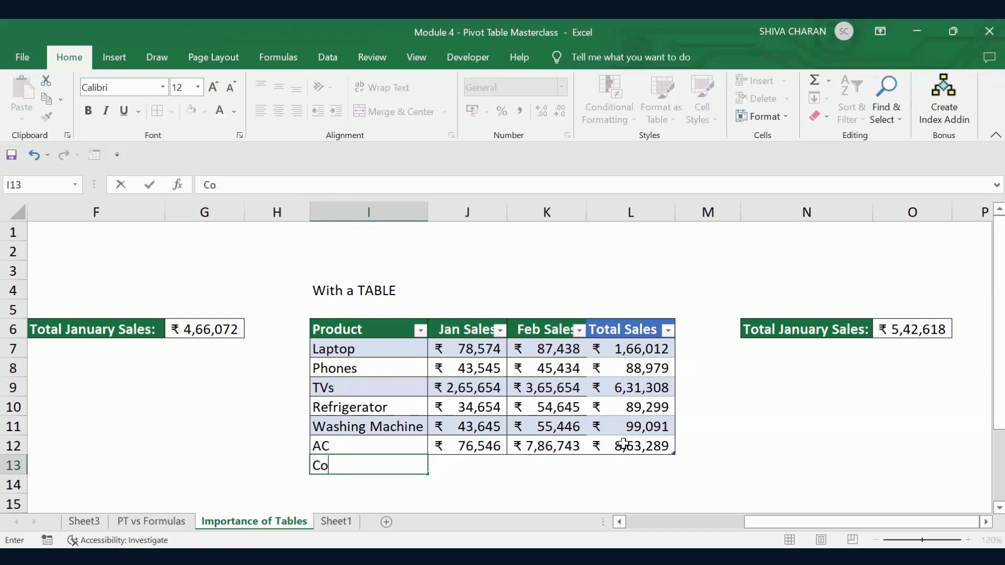
type("oker")
key("Tab")
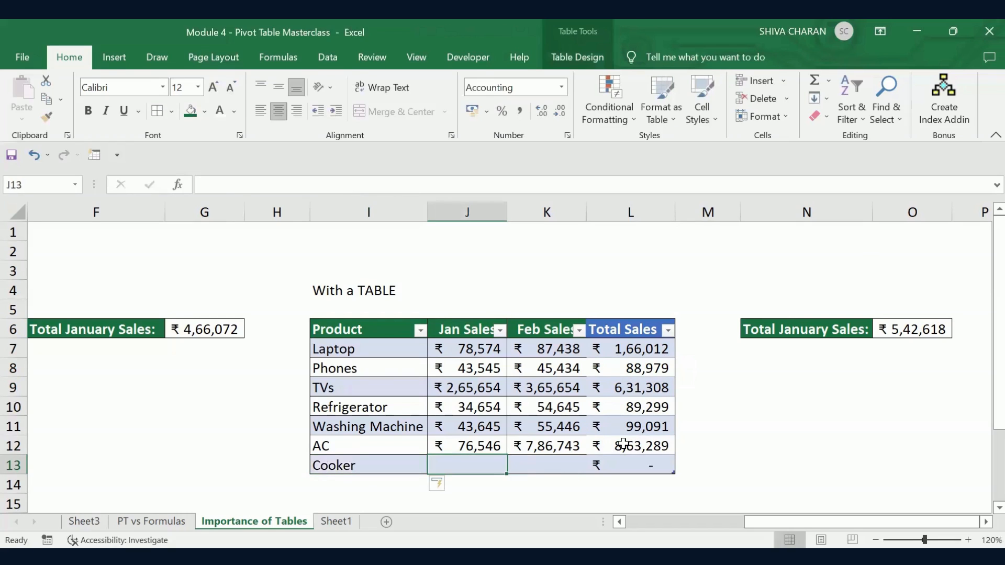
type("455435")
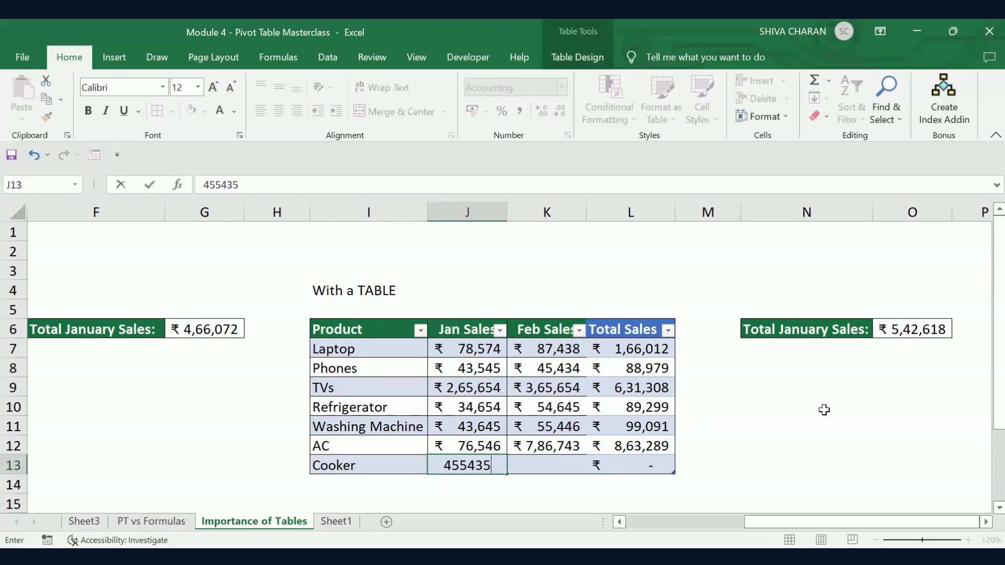
key("BackSpace")
key("Tab")
type("2476")
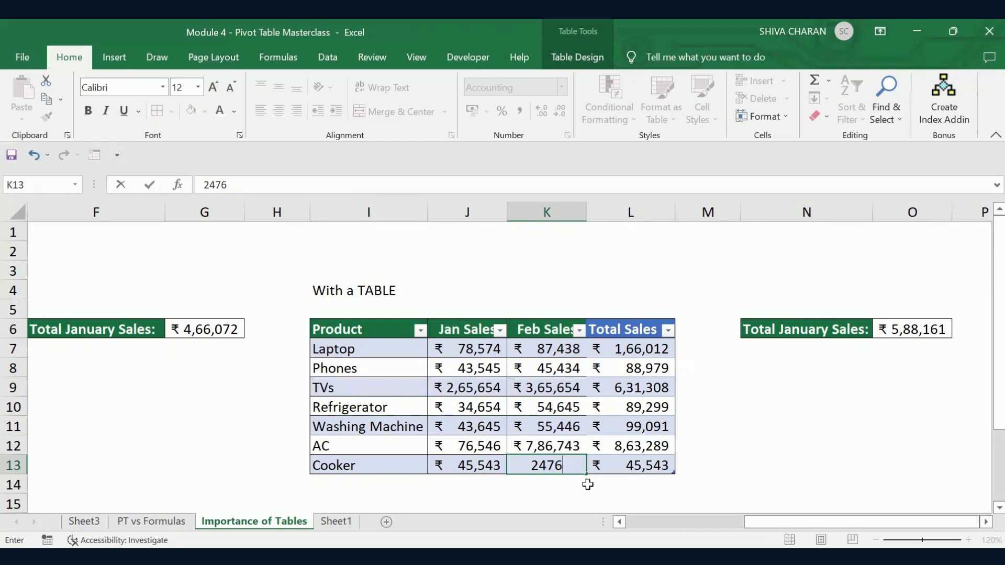
type("3")
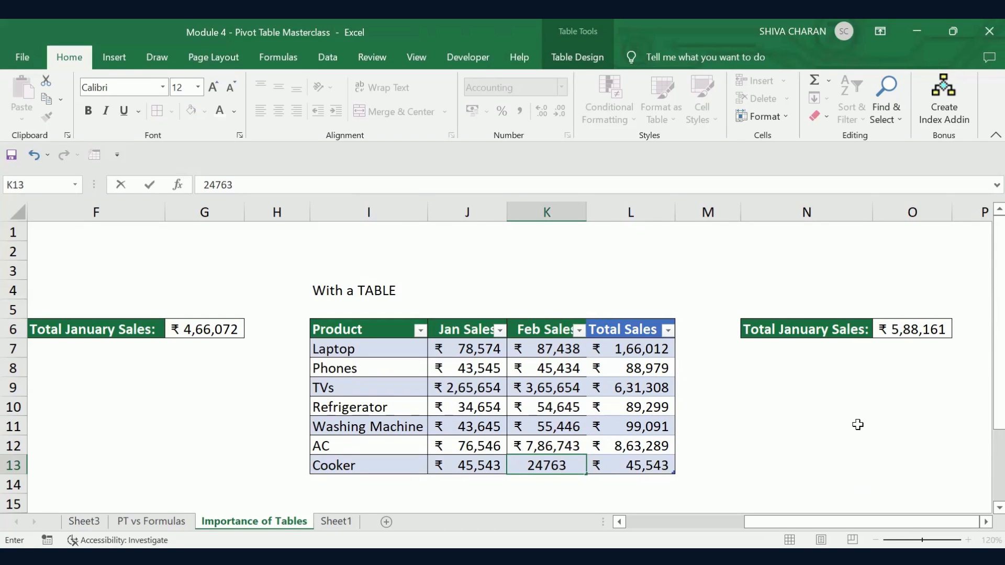
key("Tab")
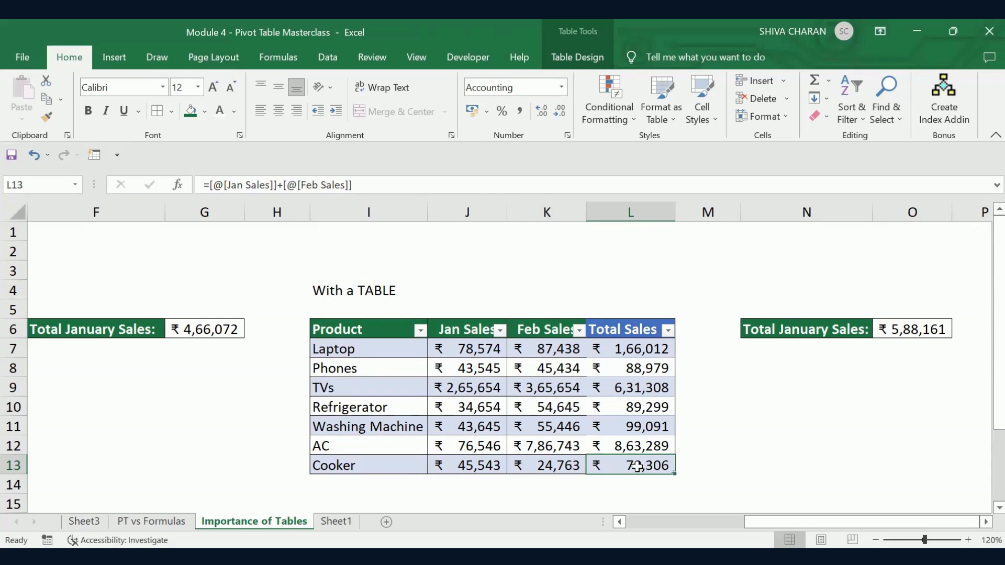
Fill the Total Sales header cell L6 with the same green as the table's other headers.
left_click(764, 442)
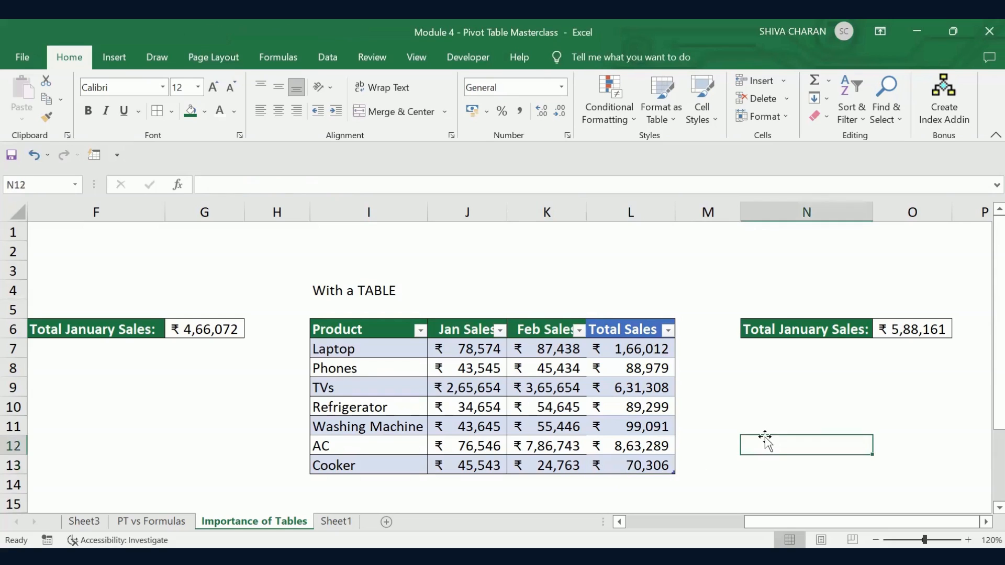
left_click(617, 330)
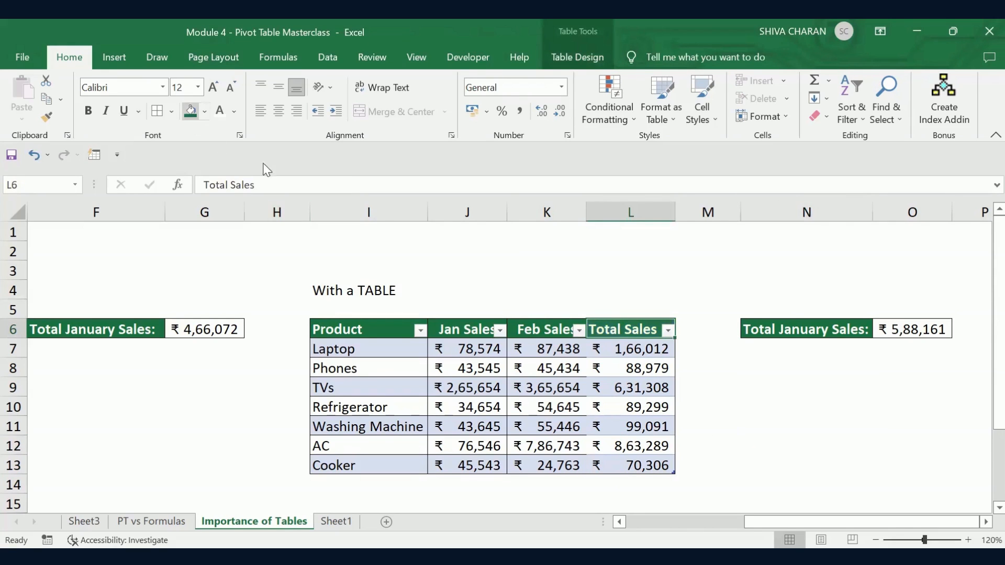
left_click(749, 409)
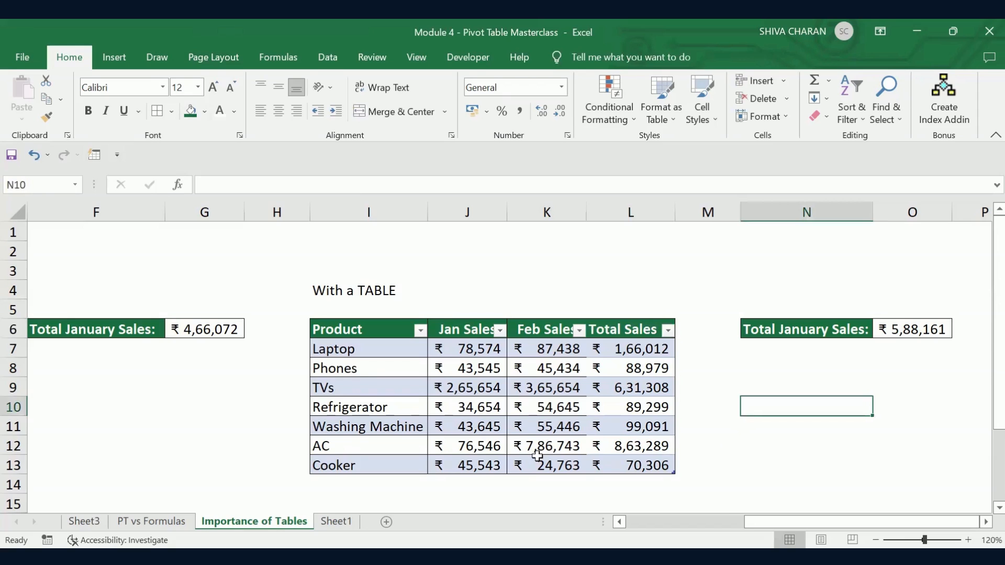
Examine the range without a table, comparing the January total formula in G6 with C7:C11 and the empty rows beneath.
left_click(667, 522)
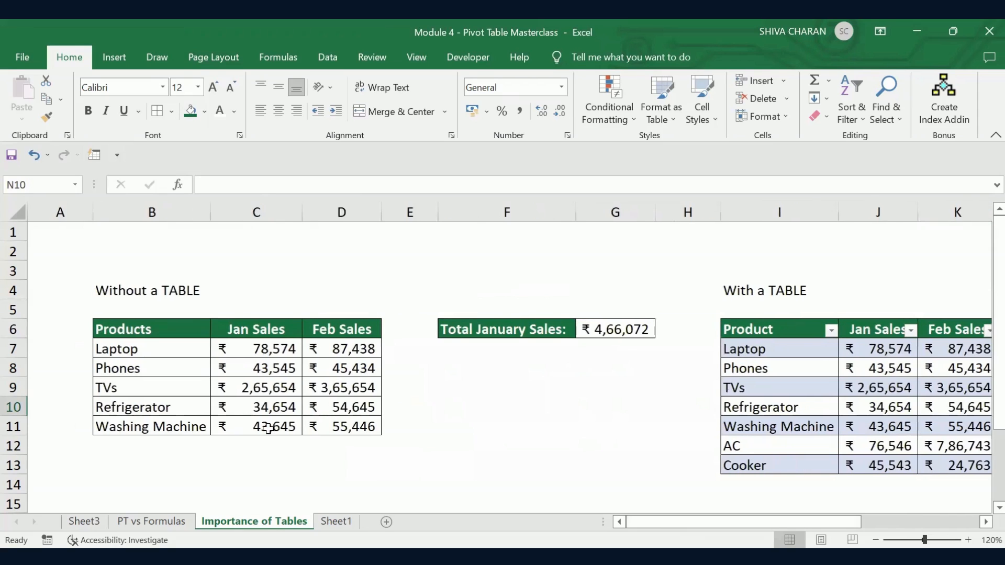
left_click(260, 444)
left_click(335, 449)
left_click(274, 441)
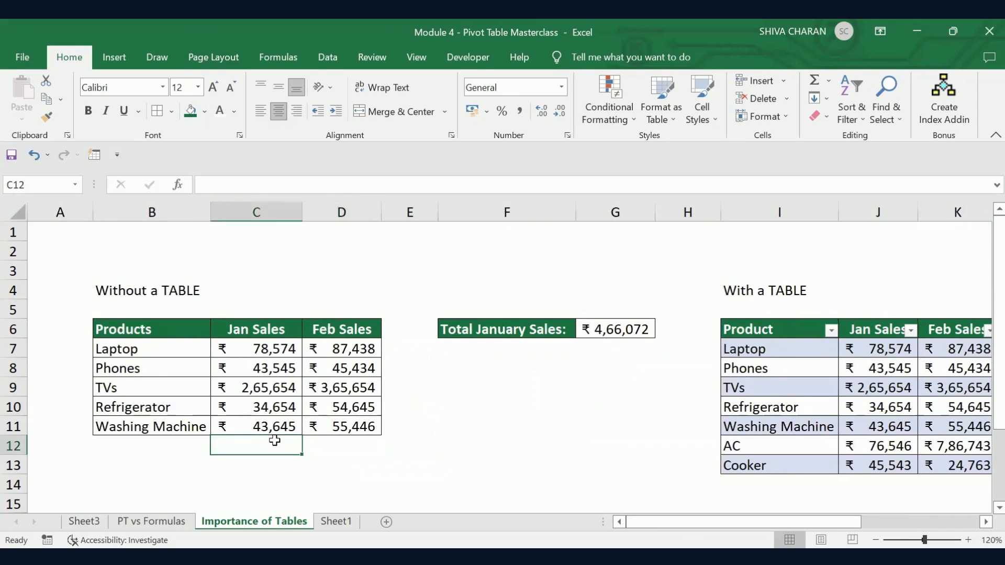
left_click(619, 321)
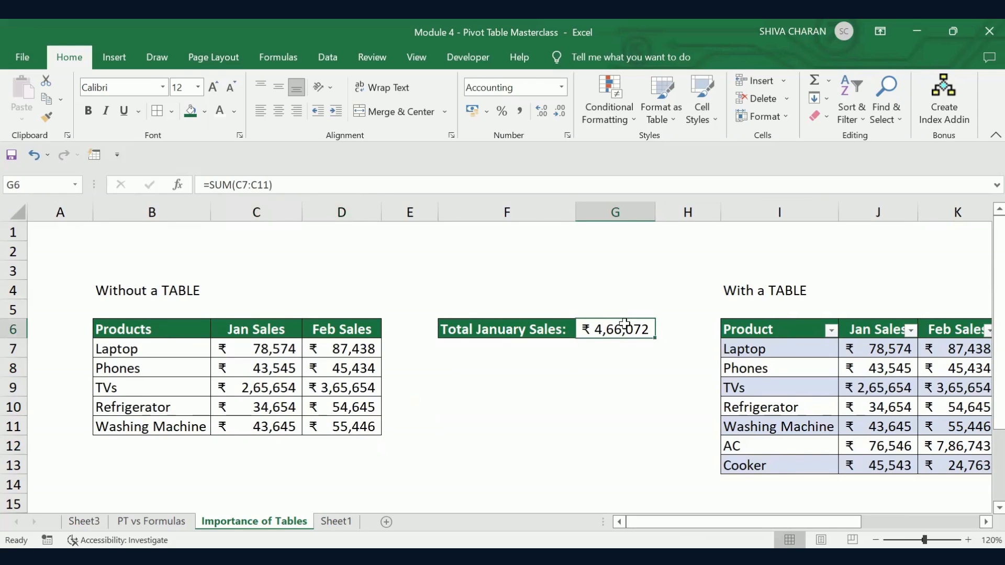
left_click(256, 444)
left_click_drag(162, 448, 354, 458)
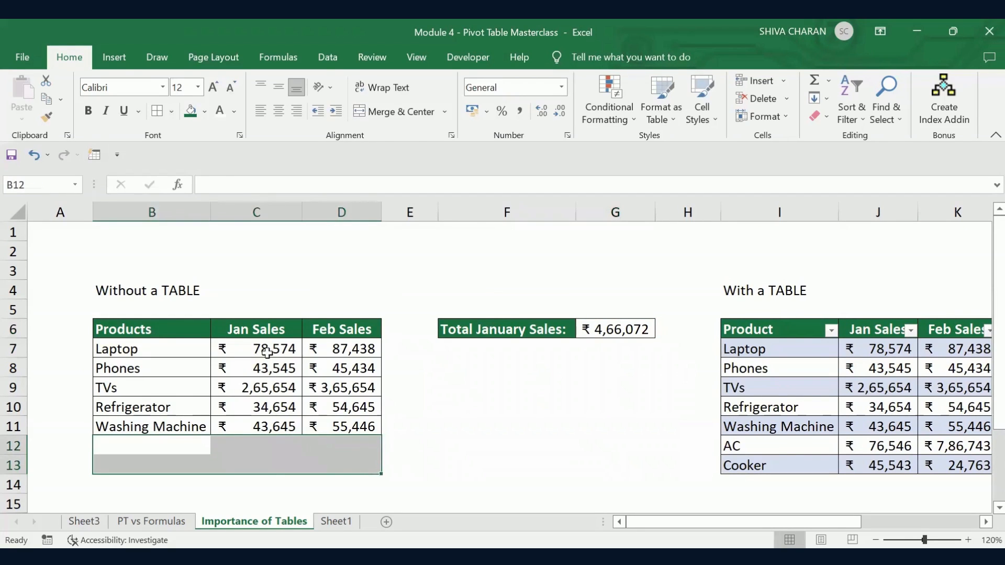
left_click_drag(267, 351, 283, 419)
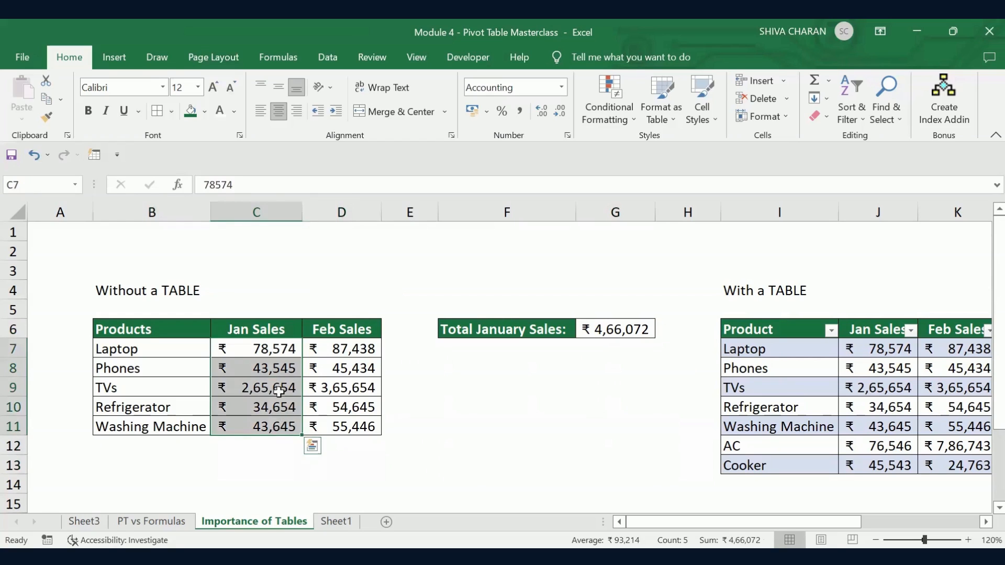
left_click(608, 322)
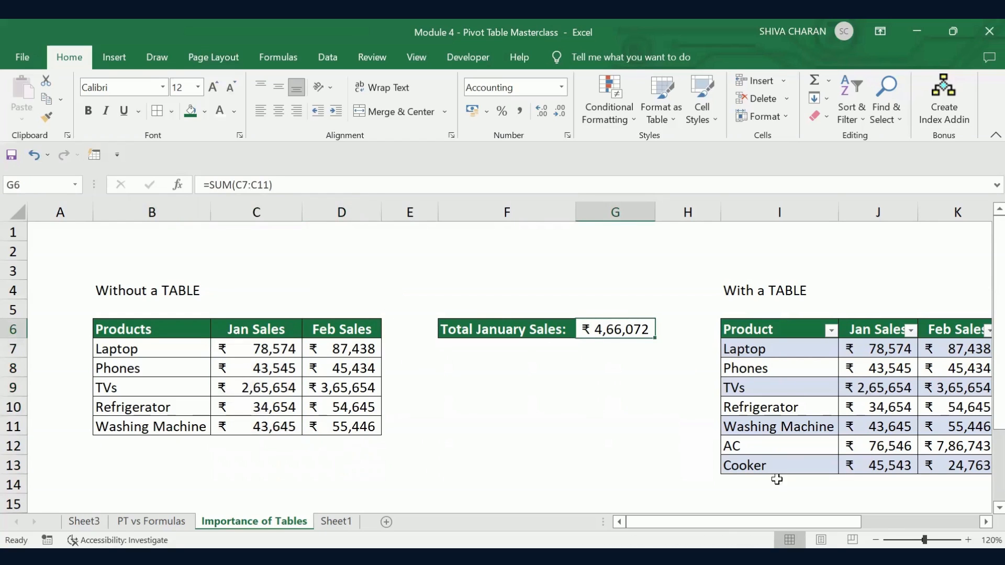
Examine the table's January total formula in O6 and the Total Sales formulas in L7 and L13 against their source columns.
left_click_drag(832, 522, 950, 523)
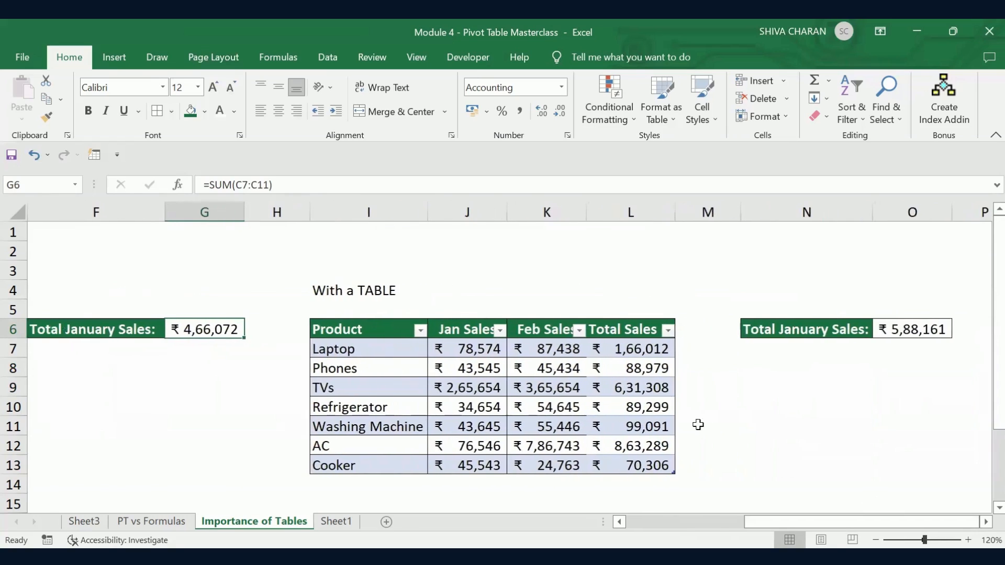
left_click(644, 345)
left_click(925, 328)
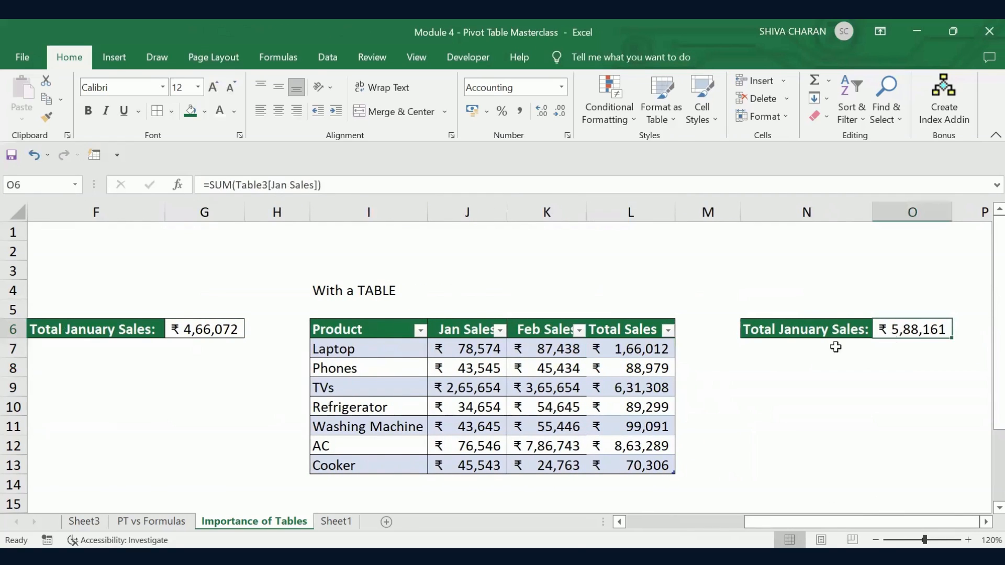
left_click(635, 348)
left_click(477, 348)
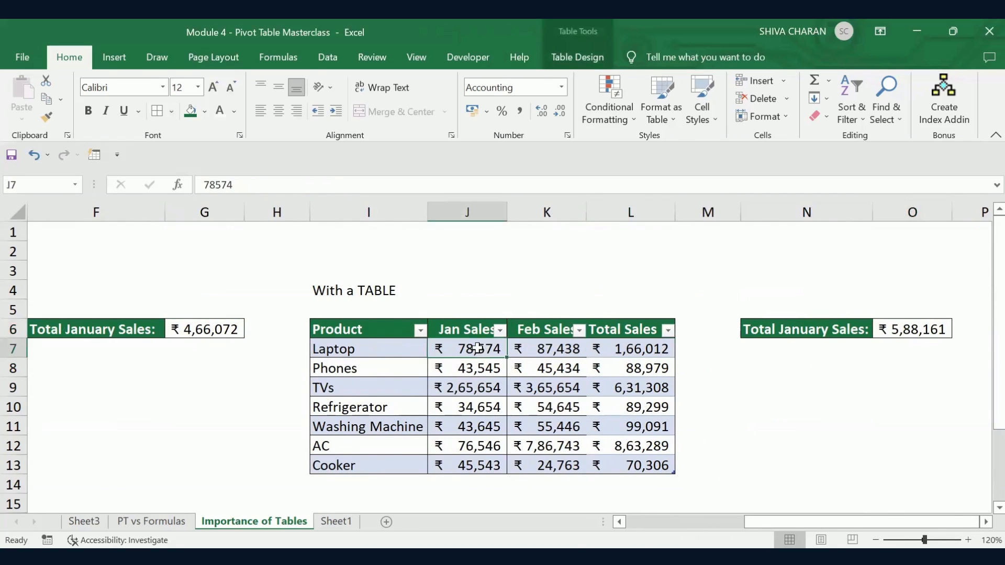
left_click(531, 348, "shift")
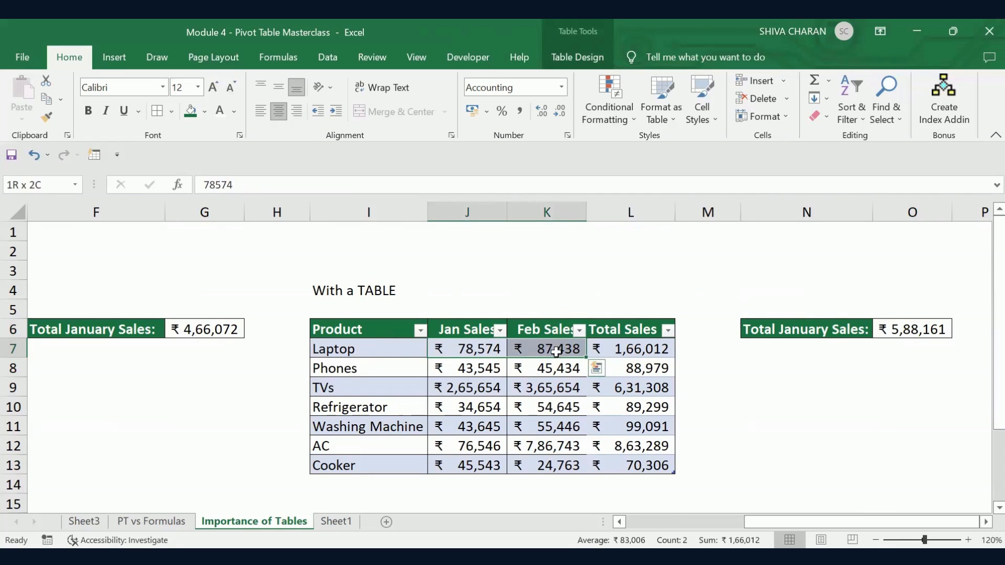
left_click(631, 349)
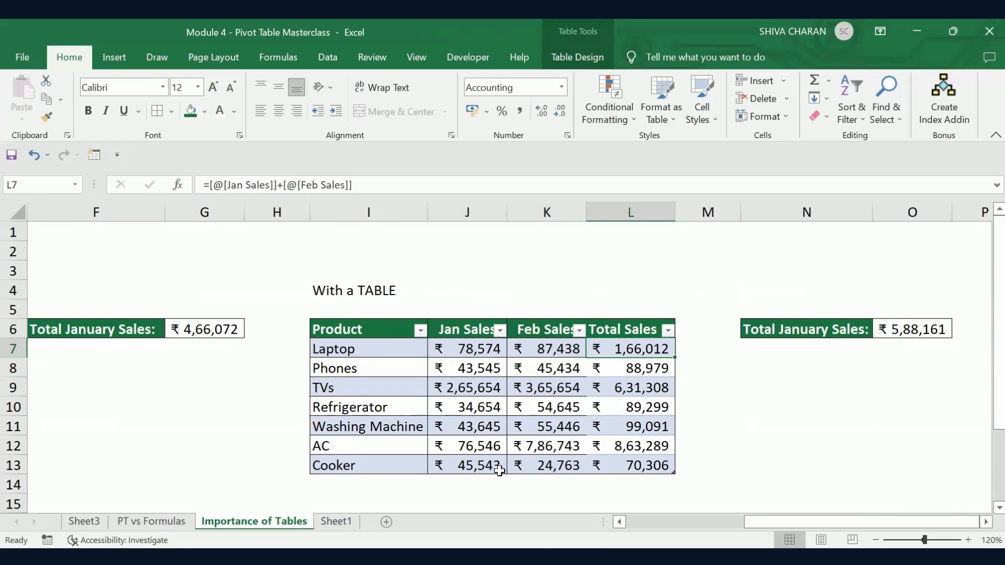
left_click(395, 443)
left_click(396, 461)
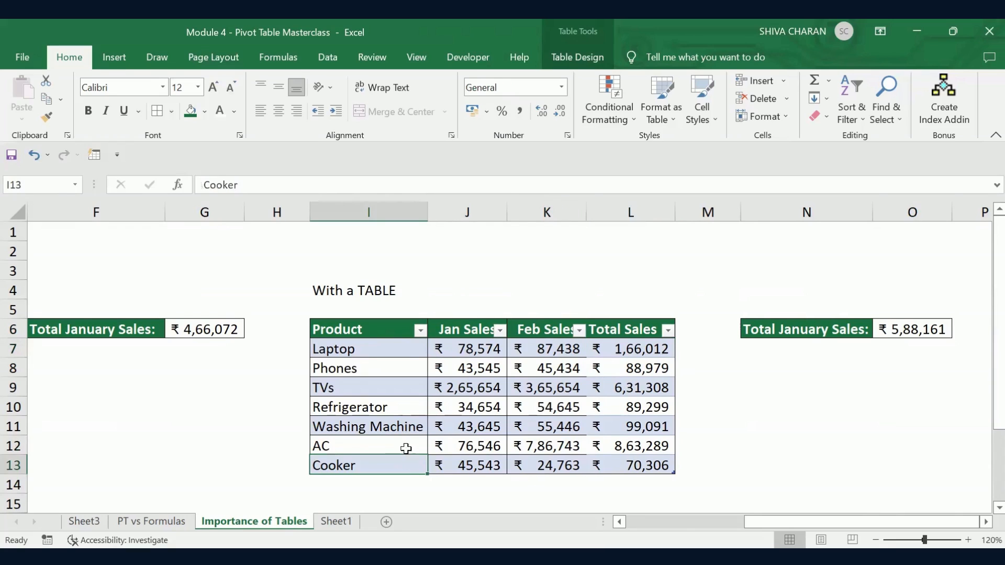
left_click(631, 460)
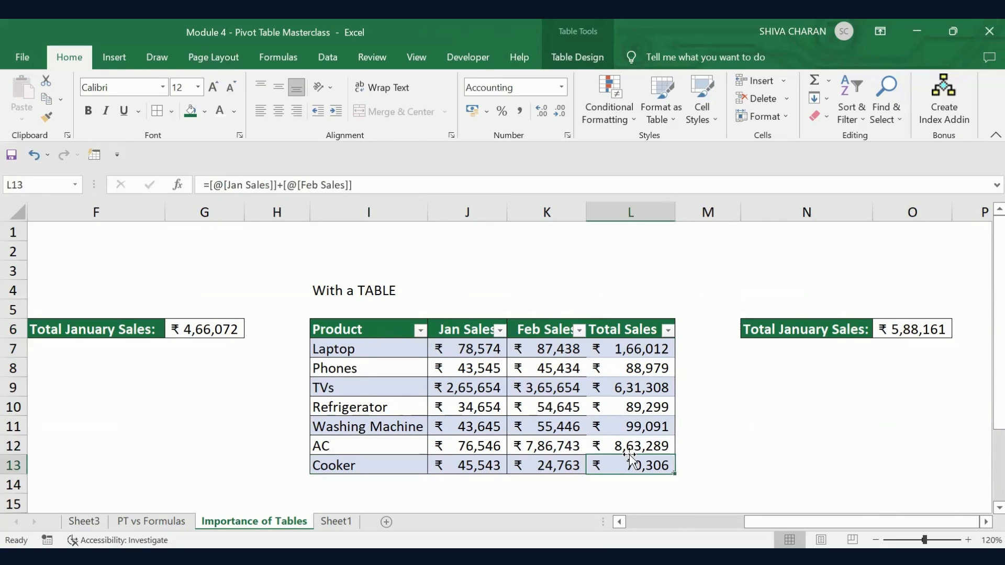
left_click_drag(515, 355, 634, 461)
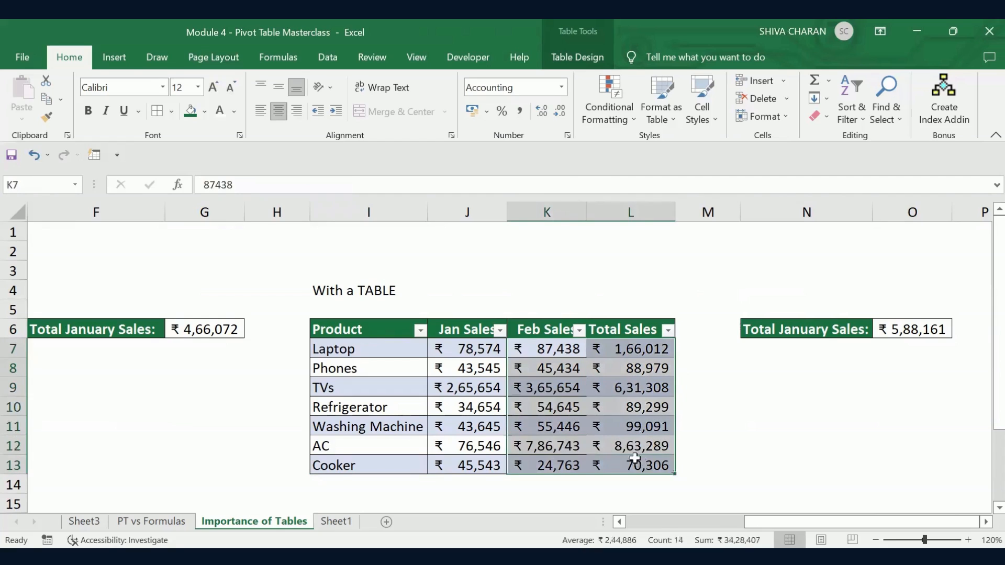
left_click(881, 471)
scroll(884, 471, "down", 1)
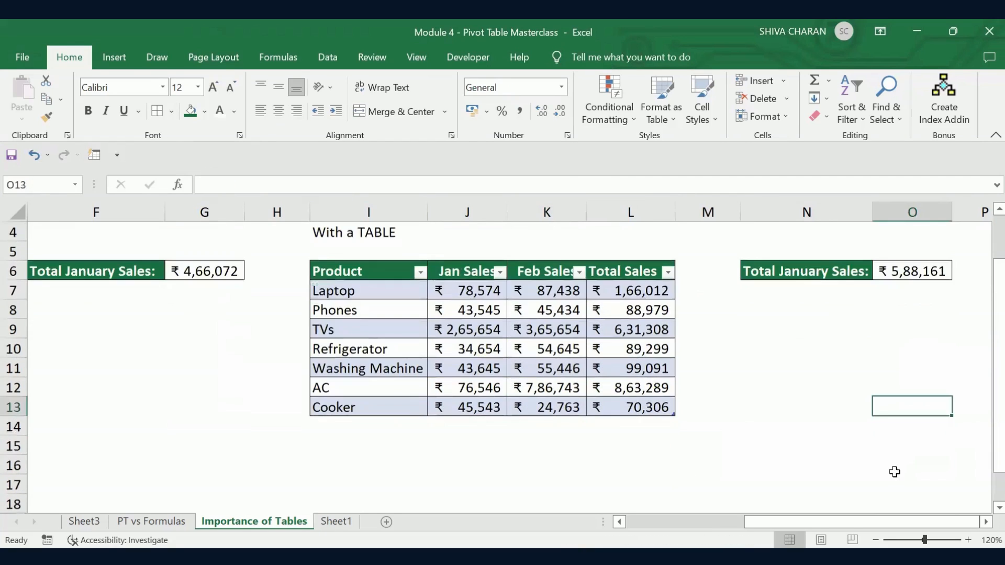
left_click_drag(983, 404, 988, 393)
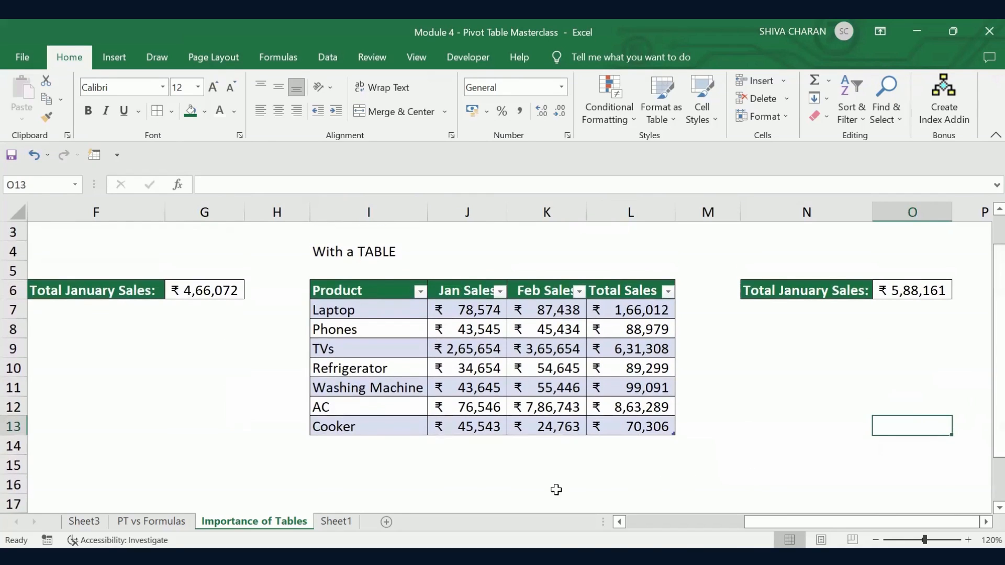
left_click(523, 463)
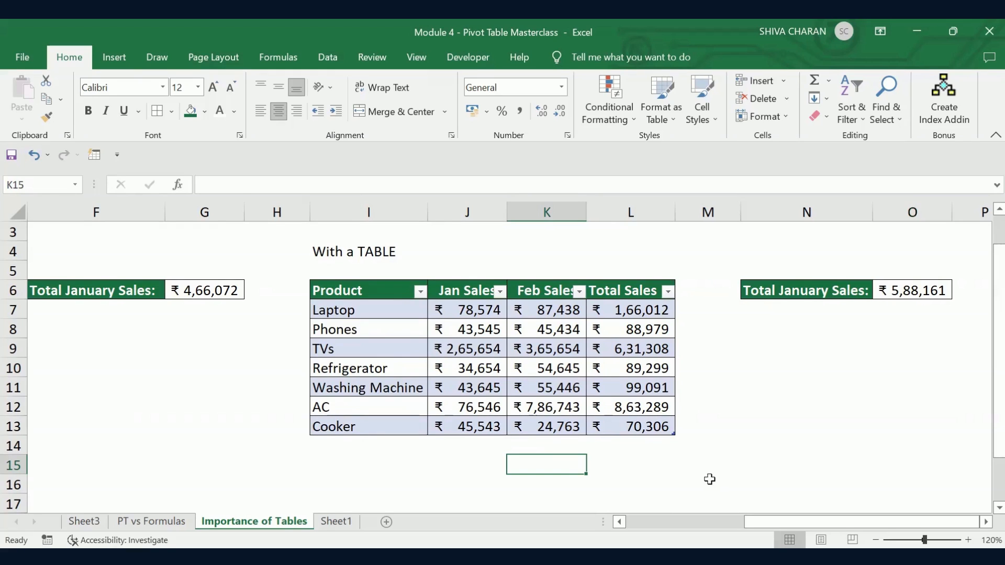
left_click(708, 460)
left_click(788, 460)
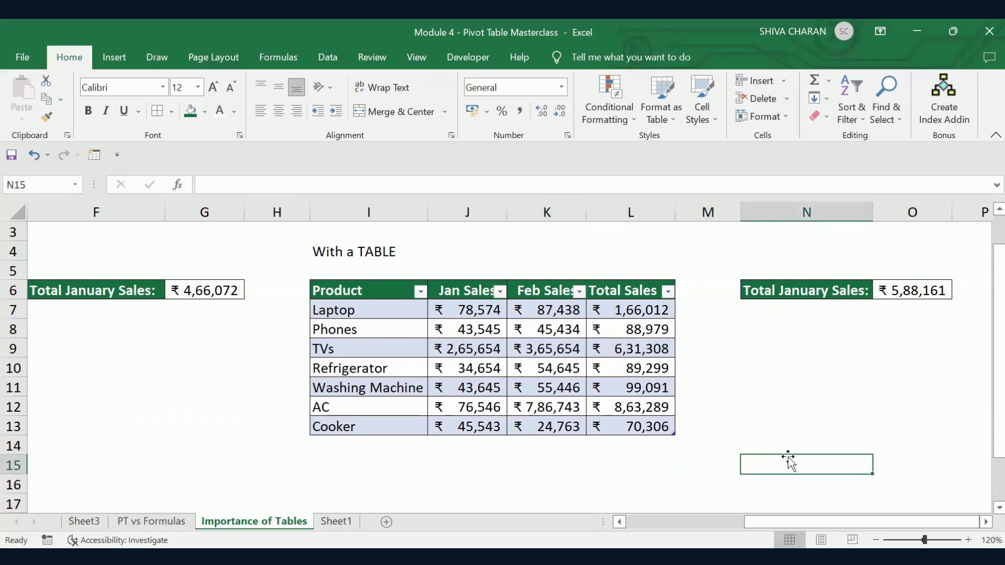